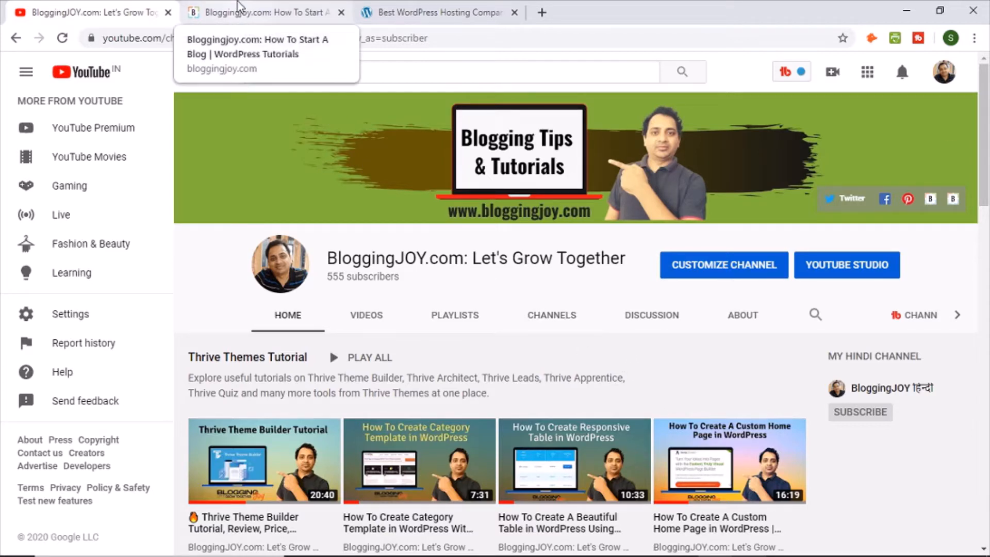
Open the Rank Math dashboard in the BloggingJOY site's WordPress admin and look through its modules
left_click(239, 7)
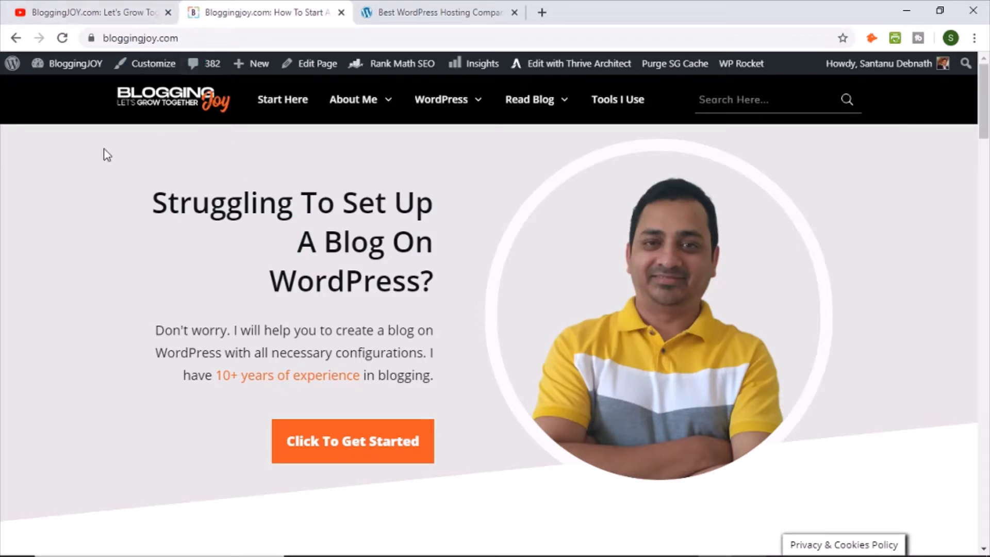
left_click(96, 70)
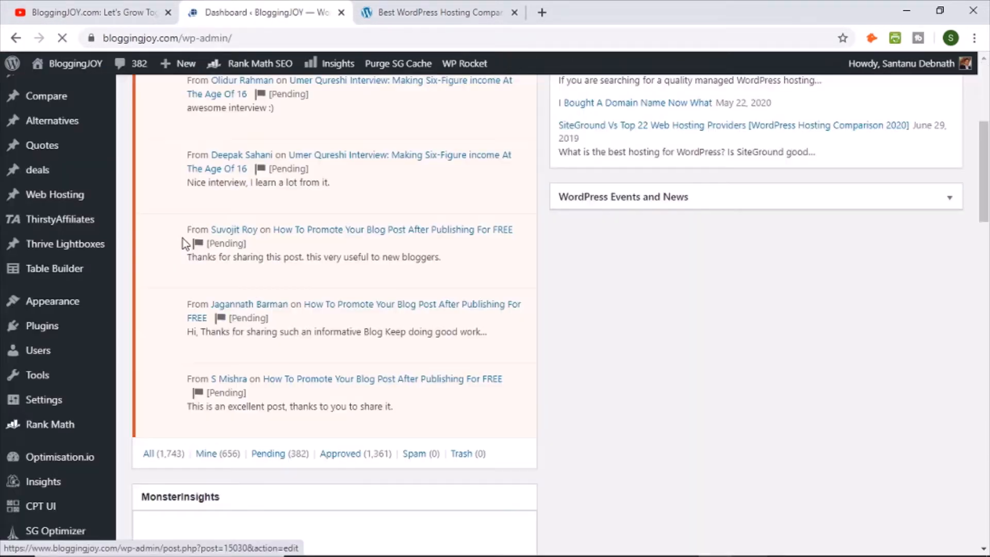
scroll(182, 238, "down", 5)
scroll(180, 244, "up", 3)
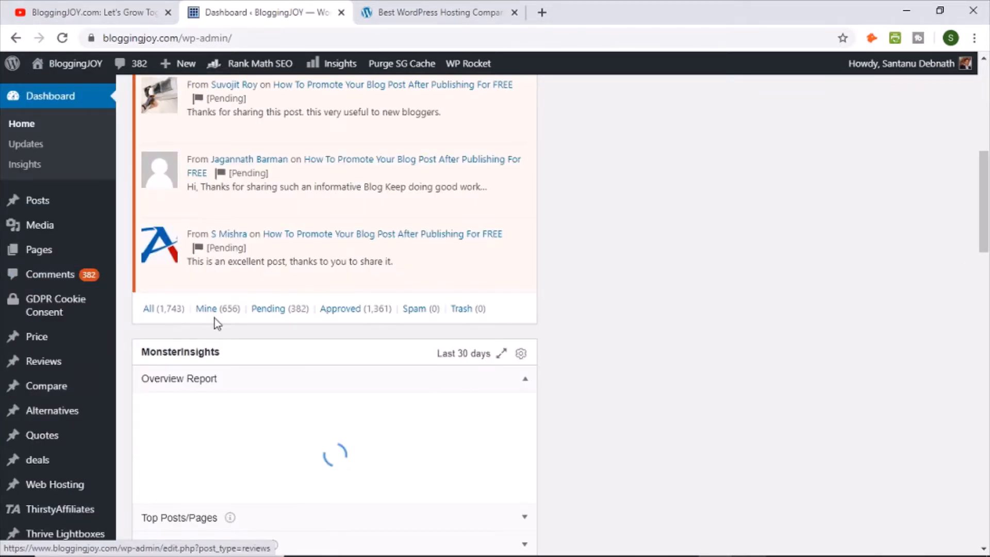
scroll(214, 317, "down", 7)
mouse_move(50, 351)
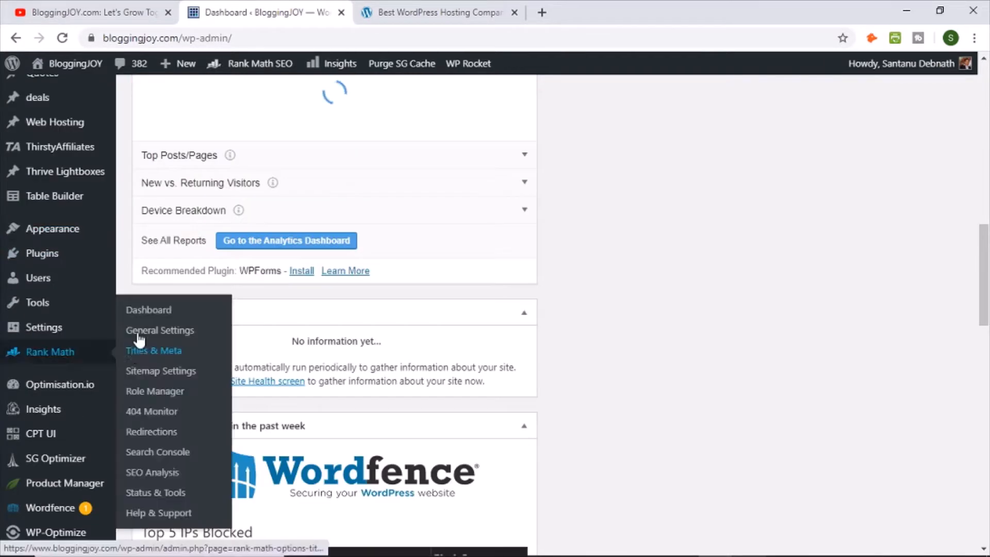
left_click(146, 311)
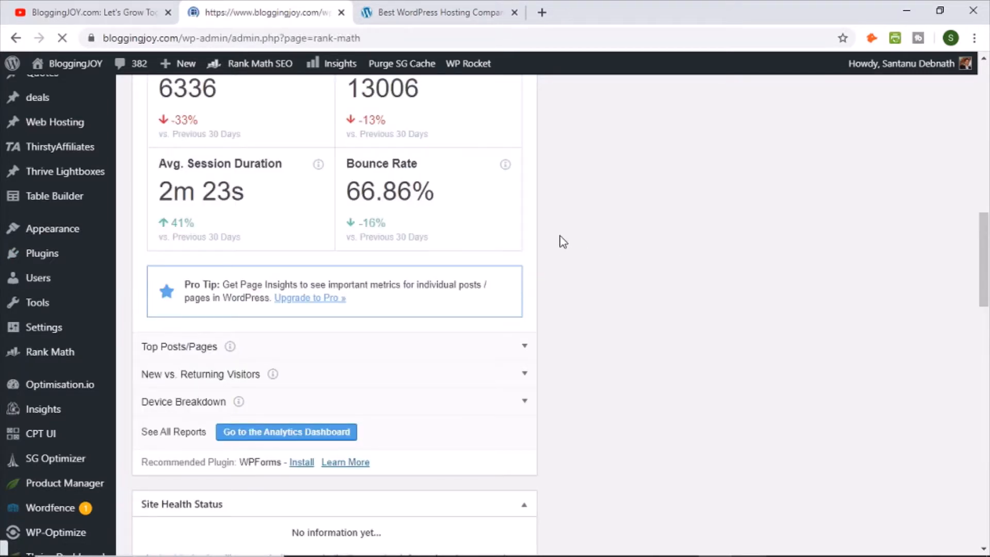
scroll(608, 253, "down", 4)
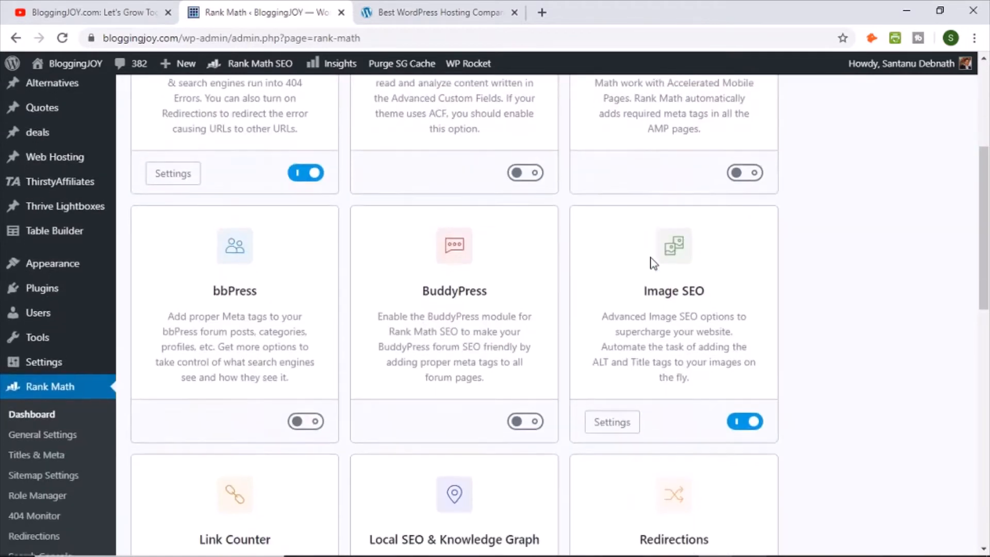
scroll(653, 263, "down", 2)
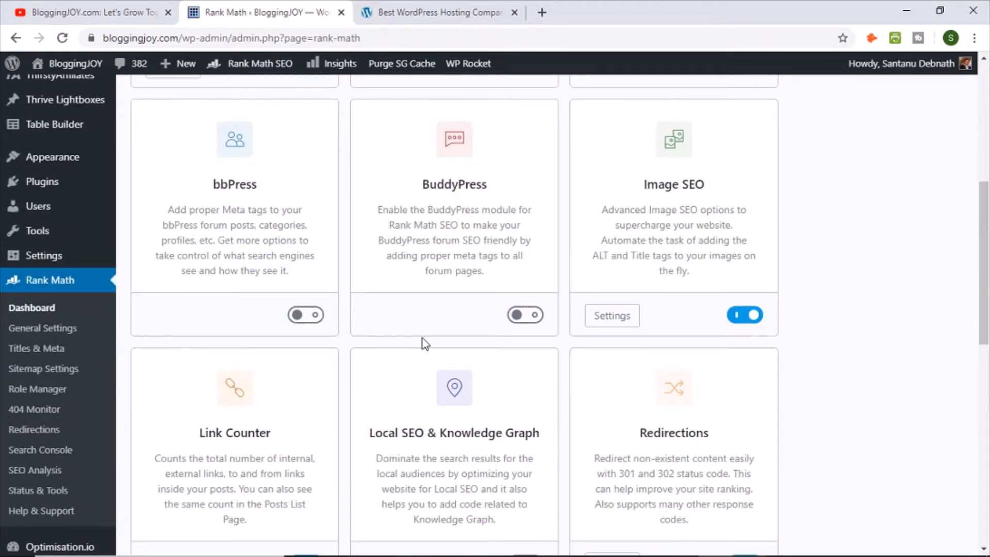
scroll(423, 343, "up", 3)
Switch to the hostingbrowse.com site, enter its WordPress admin and view the general page of the Yoast SEO plugin
left_click(439, 12)
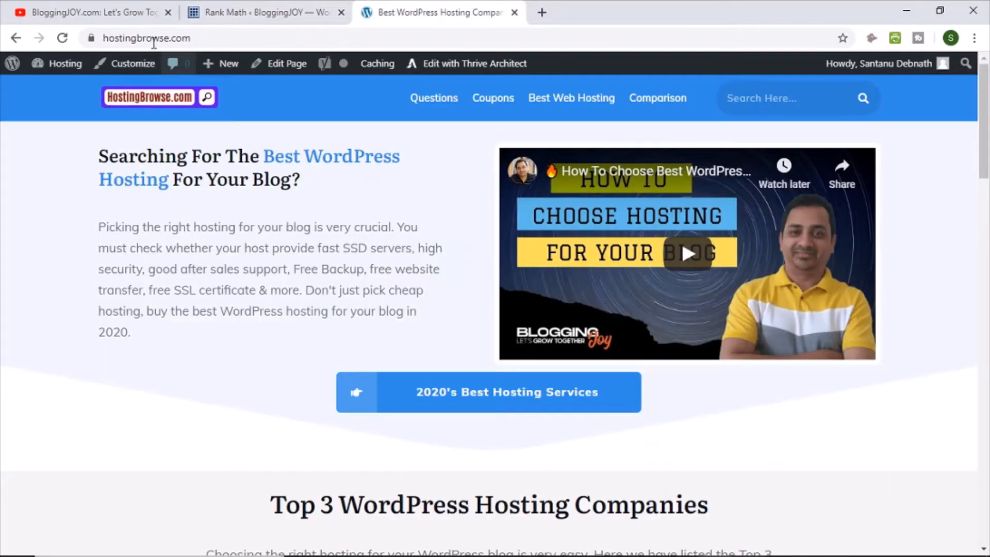
left_click(65, 72)
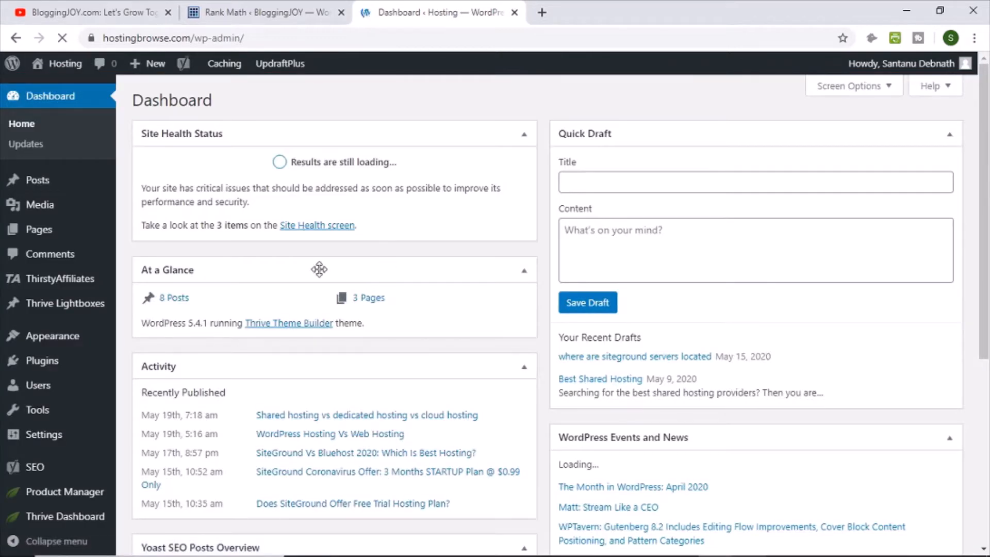
scroll(206, 286, "down", 3)
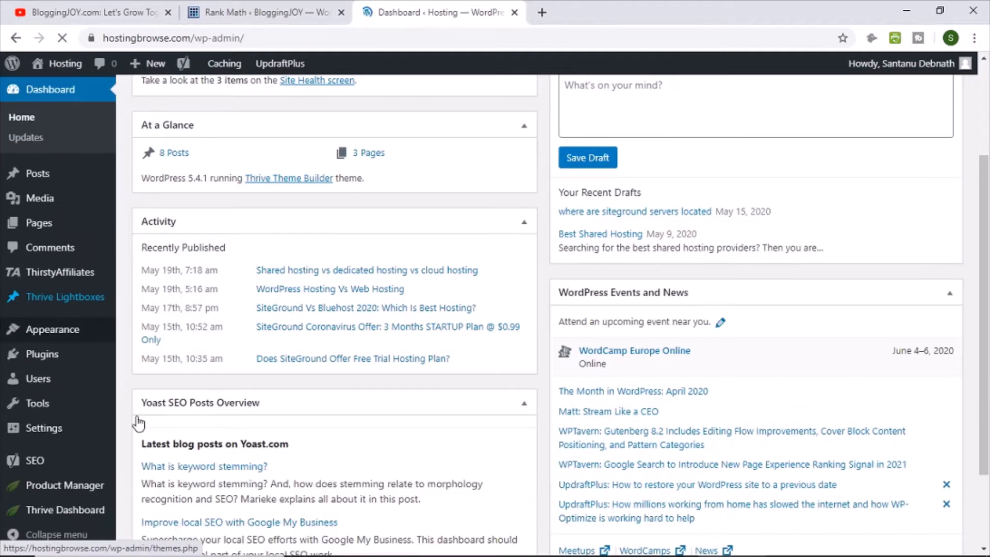
scroll(137, 420, "down", 2)
left_click(35, 466)
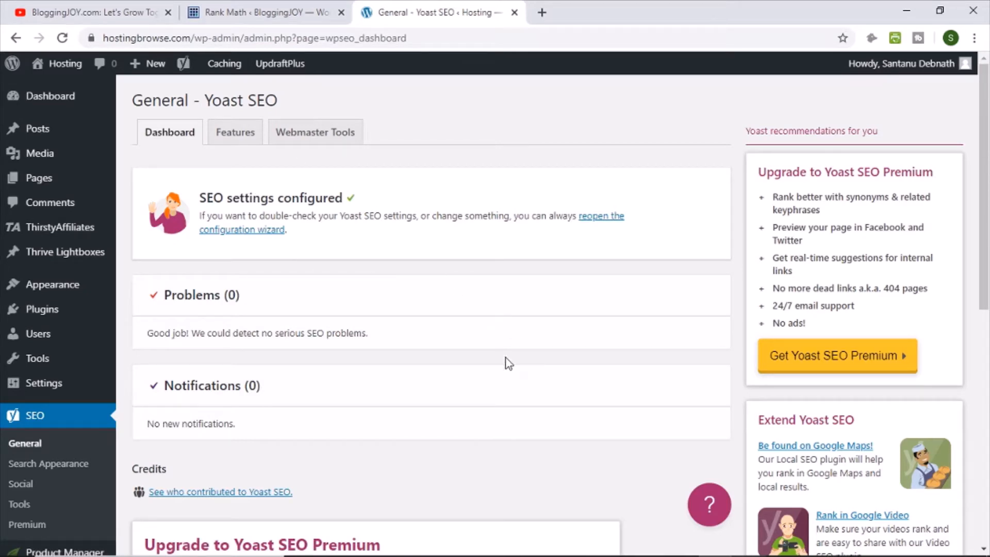
scroll(439, 392, "down", 3)
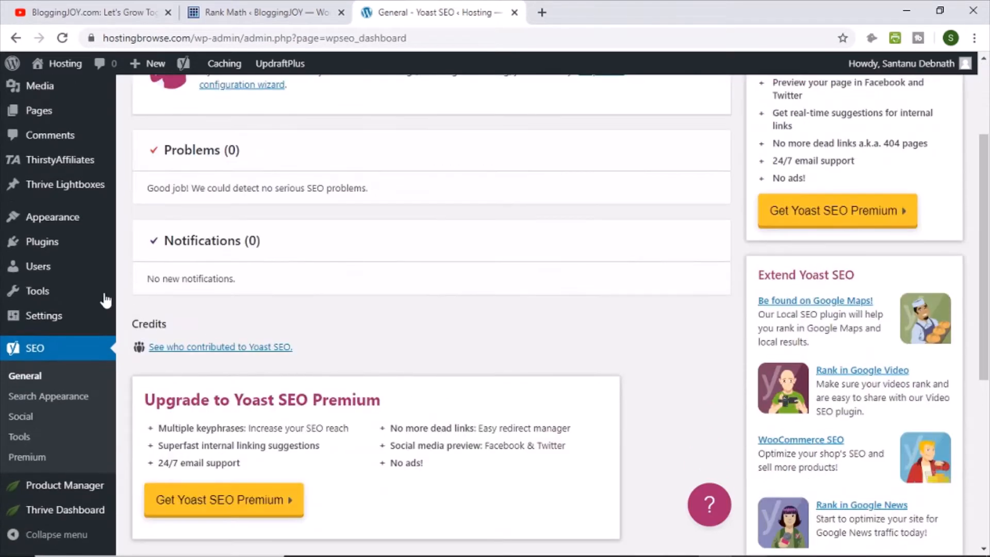
Search the new plugins for "rank math", then install and activate "WordPress SEO Plugin – Rank Math"
mouse_move(22, 270)
mouse_move(49, 244)
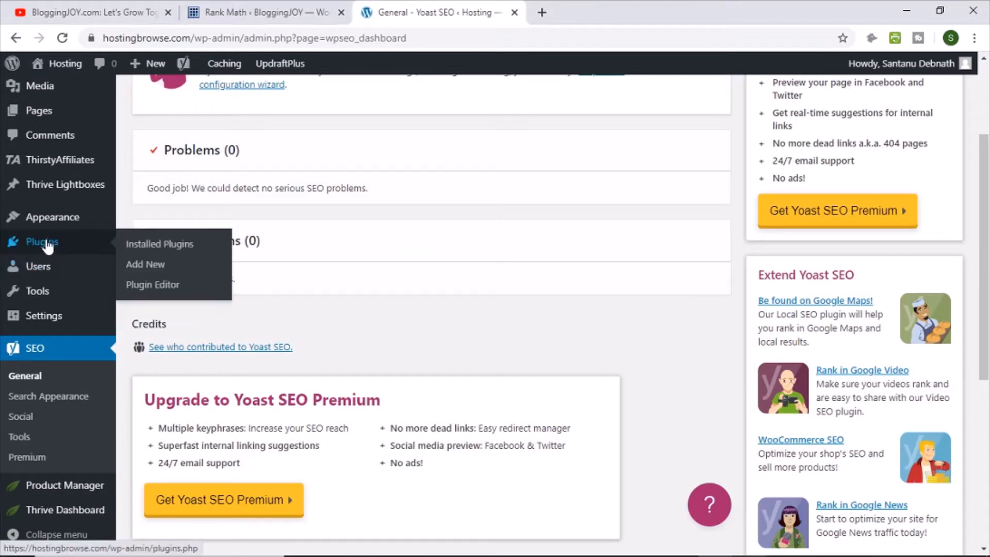
left_click(155, 264)
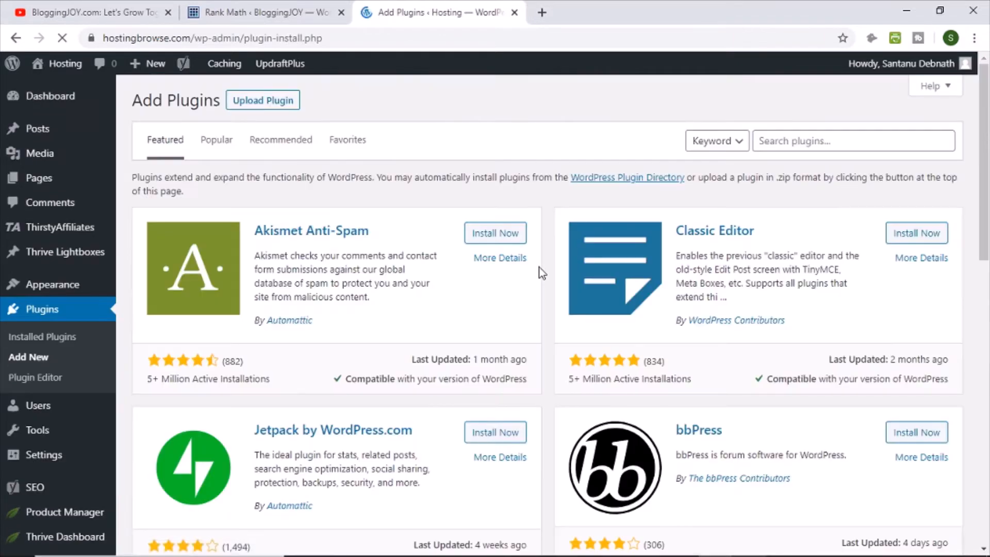
left_click(804, 140)
type("rank math")
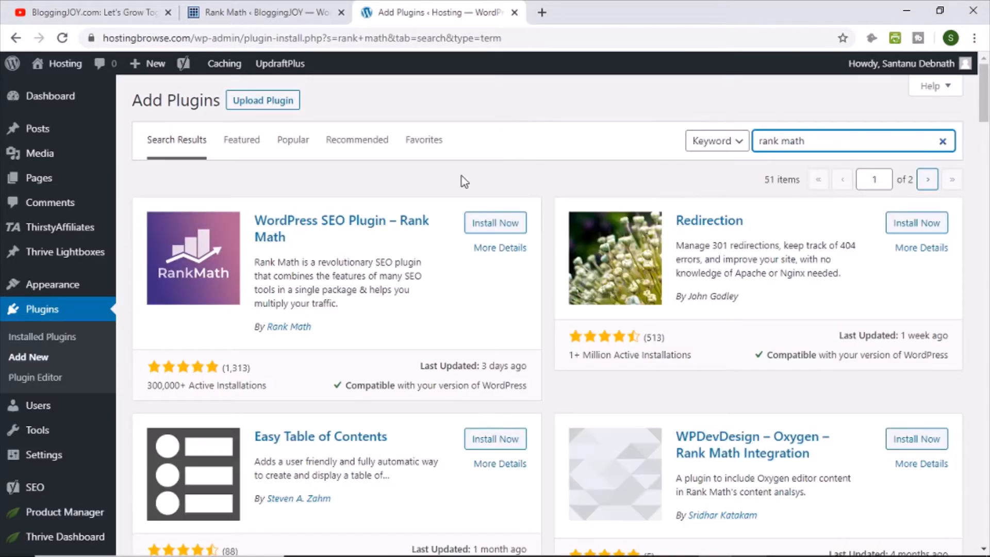
left_click(502, 225)
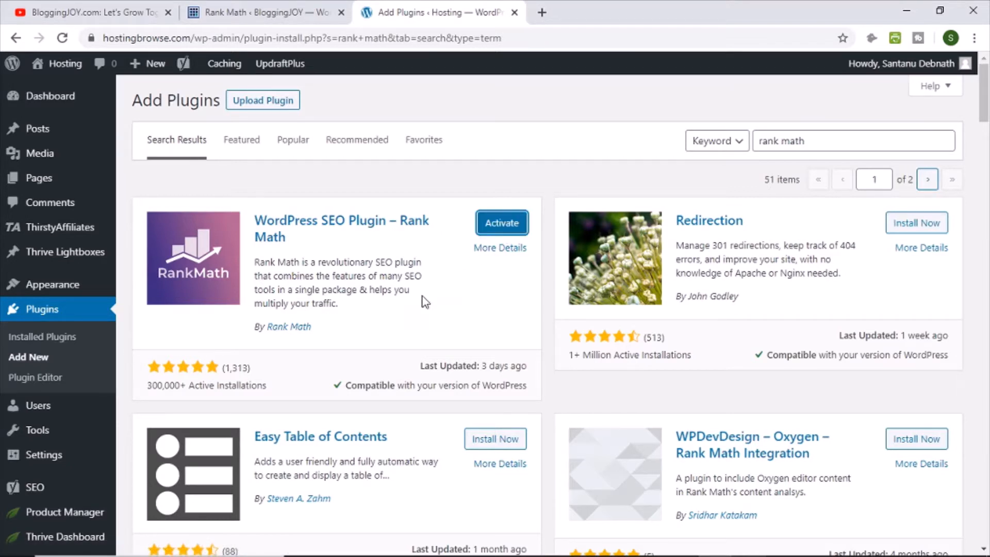
left_click(496, 222)
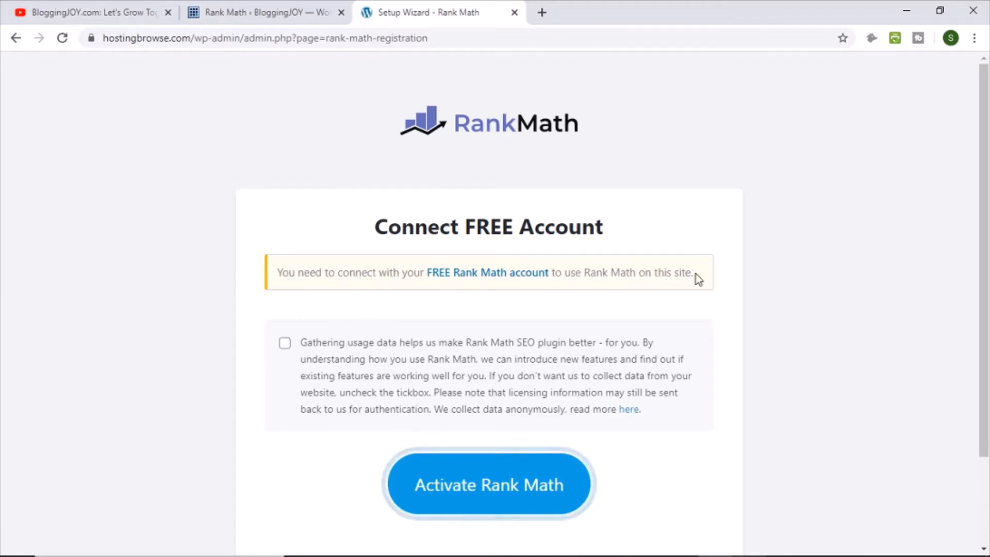
View the free Rank Math account sign-up page in a separate tab and return to the setup wizard
right_click(492, 274)
left_click(523, 281)
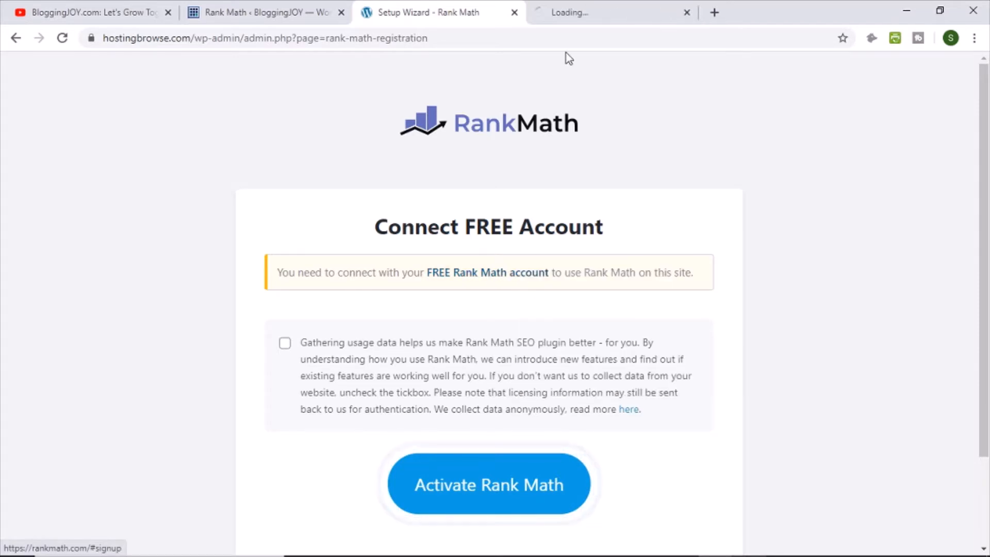
left_click(581, 8)
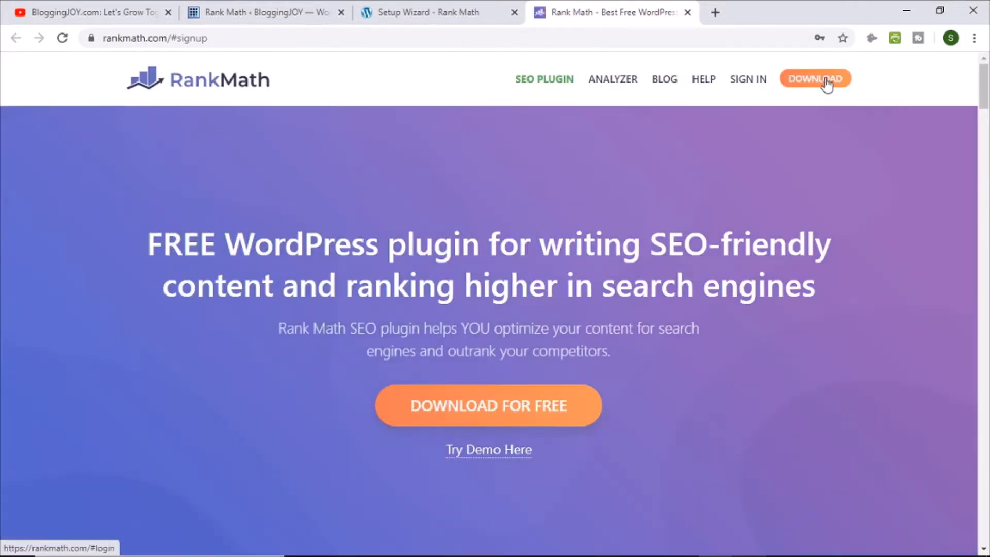
left_click(462, 8)
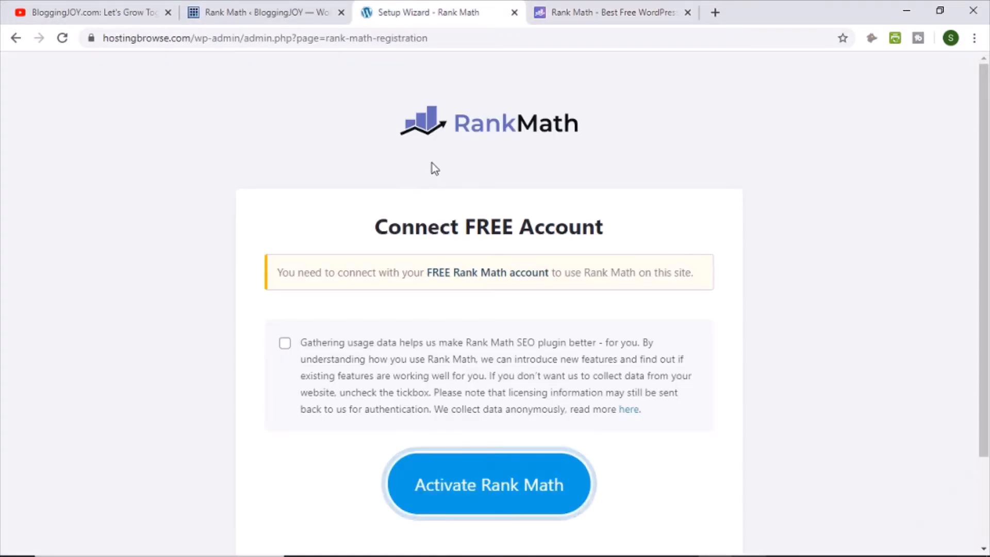
Allow usage data collection and activate Rank Math for hostingbrowse.com by signing in with Google and approving the connection
left_click(286, 345)
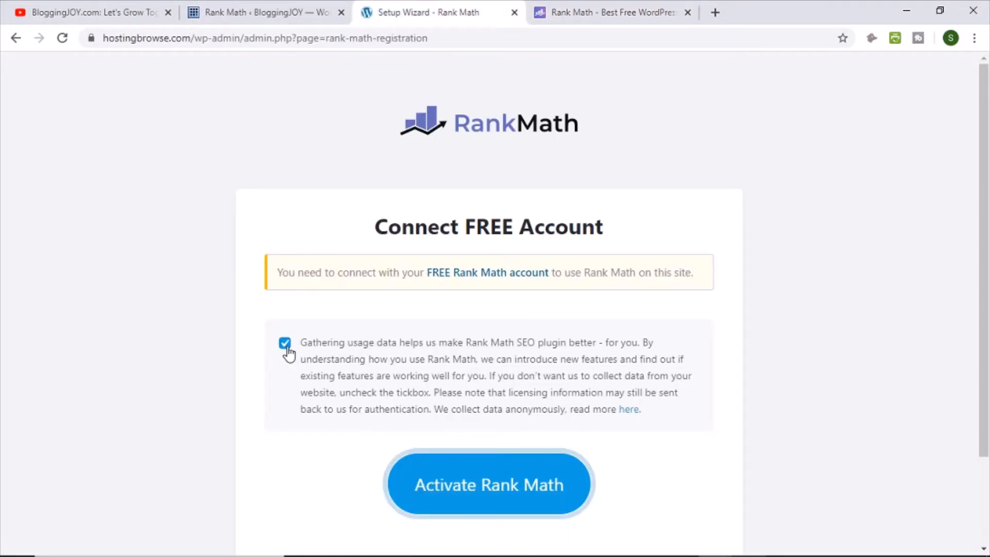
left_click(505, 496)
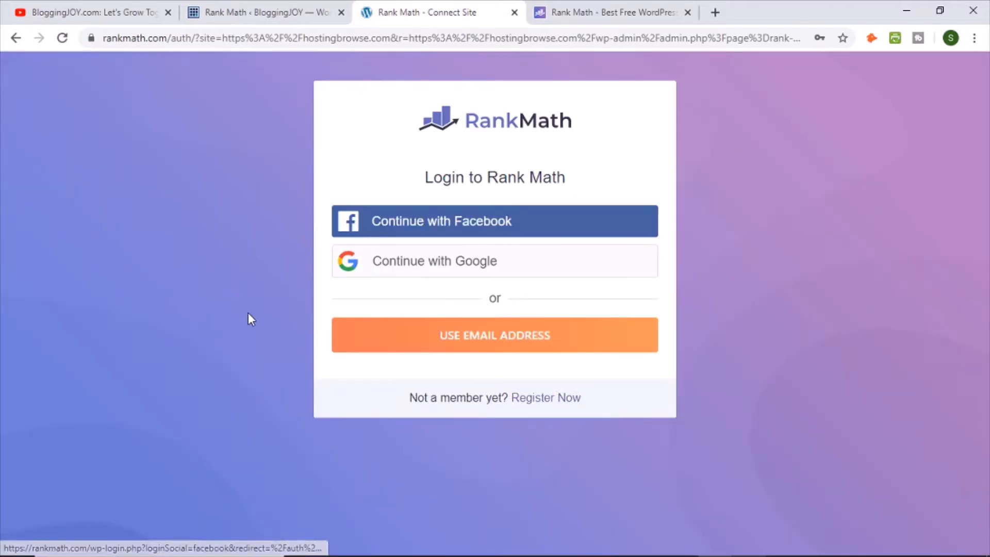
left_click(489, 272)
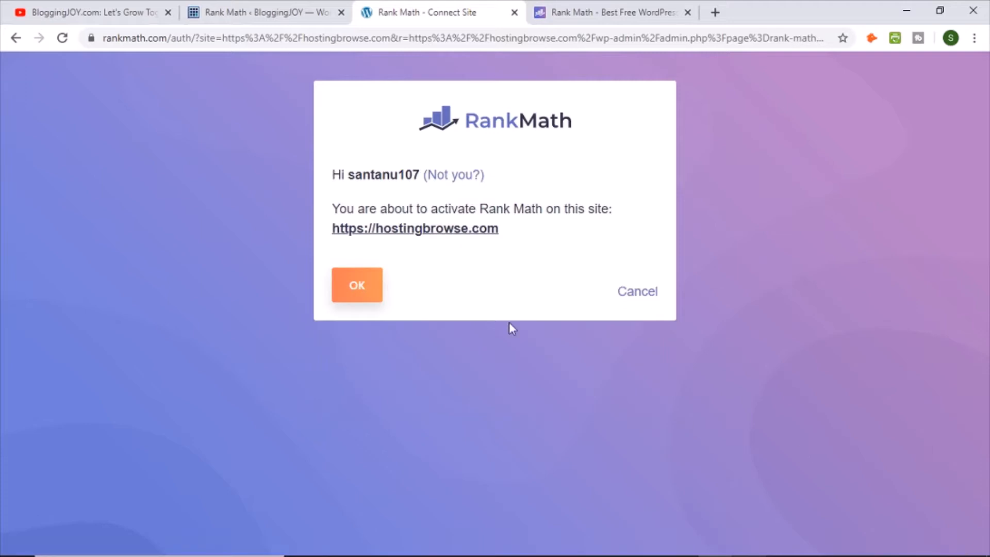
left_click(364, 296)
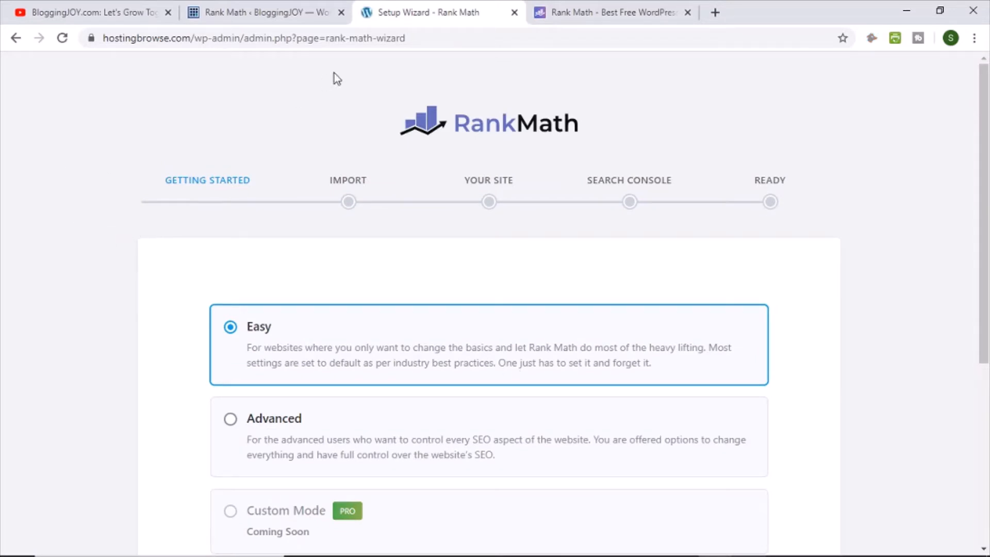
Choose the Advanced mode for the Rank Math setup and start the wizard
scroll(62, 247, "down", 1)
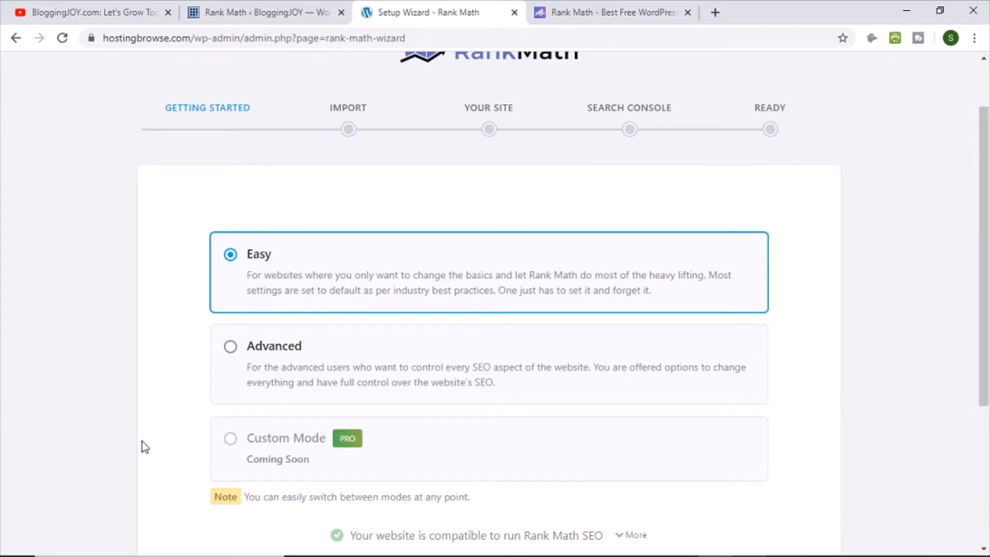
scroll(142, 443, "down", 3)
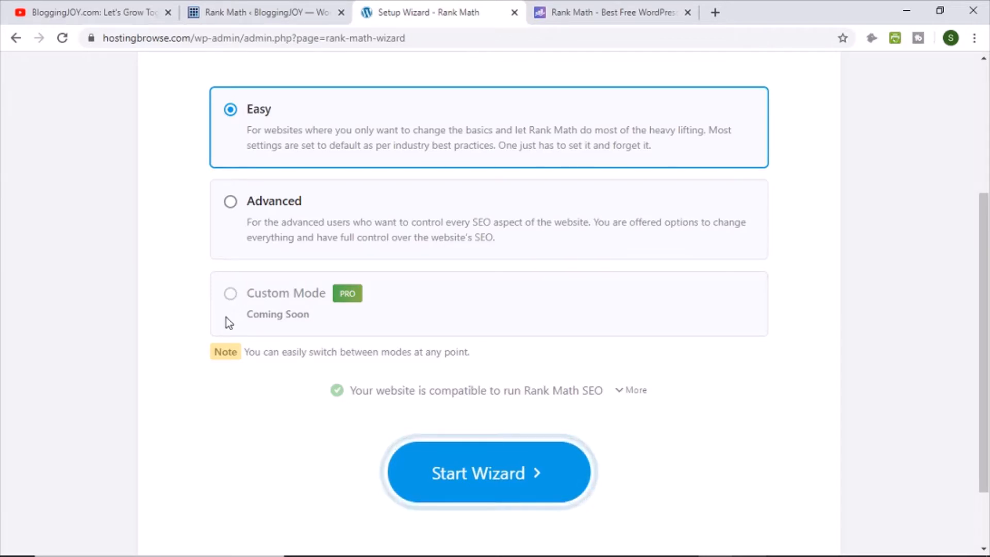
left_click(230, 201)
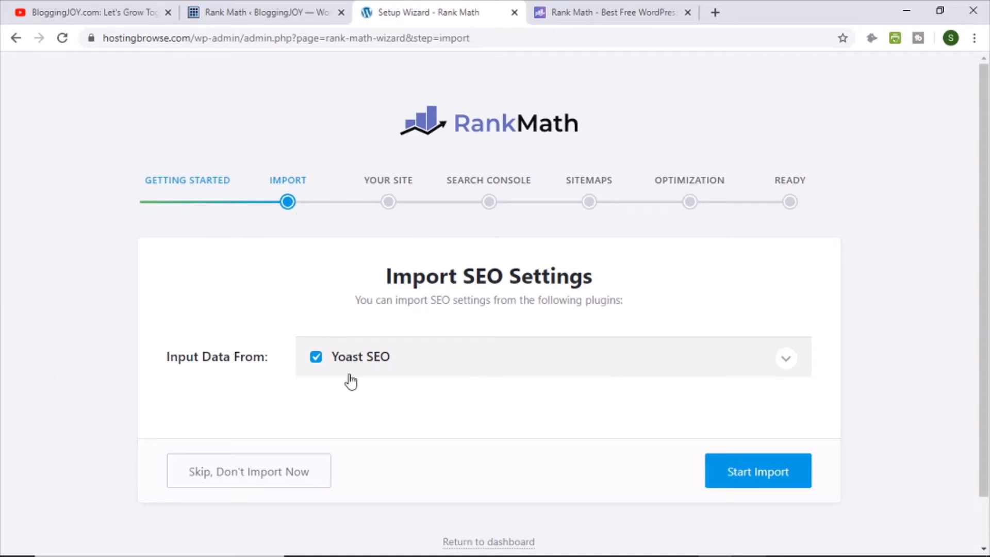
Import the SEO settings from Yoast SEO and continue to the site details once the import finishes
left_click(316, 357)
left_click(315, 357)
scroll(239, 384, "down", 1)
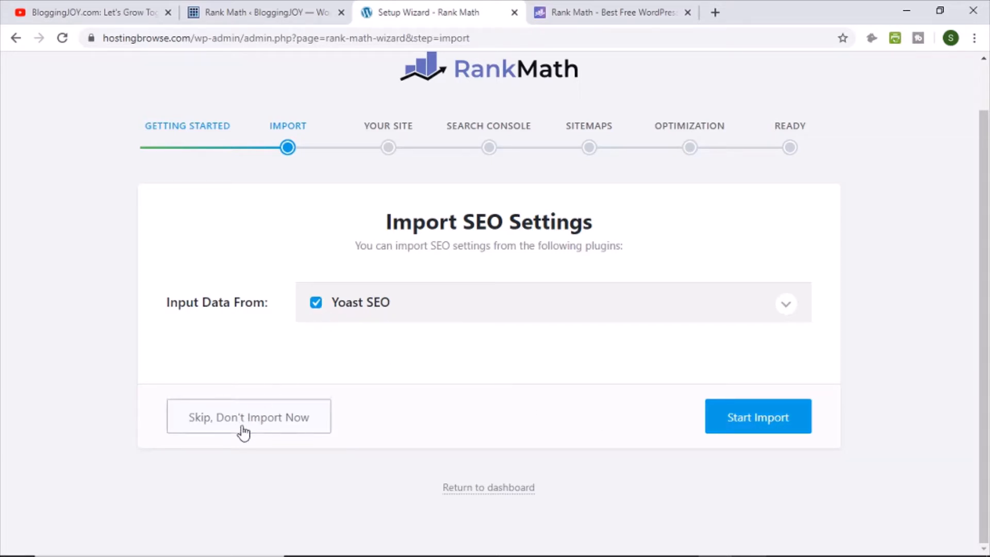
left_click(754, 419)
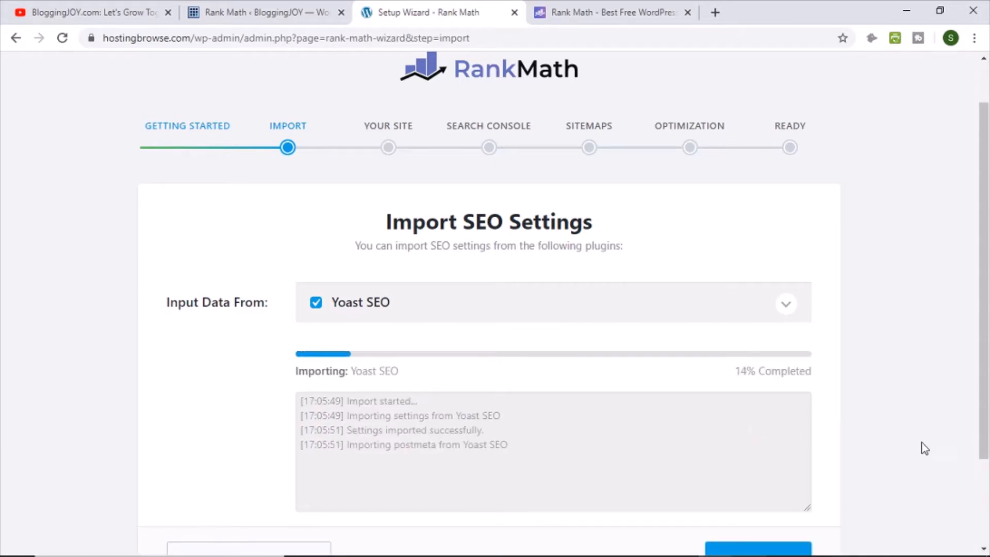
scroll(924, 446, "down", 2)
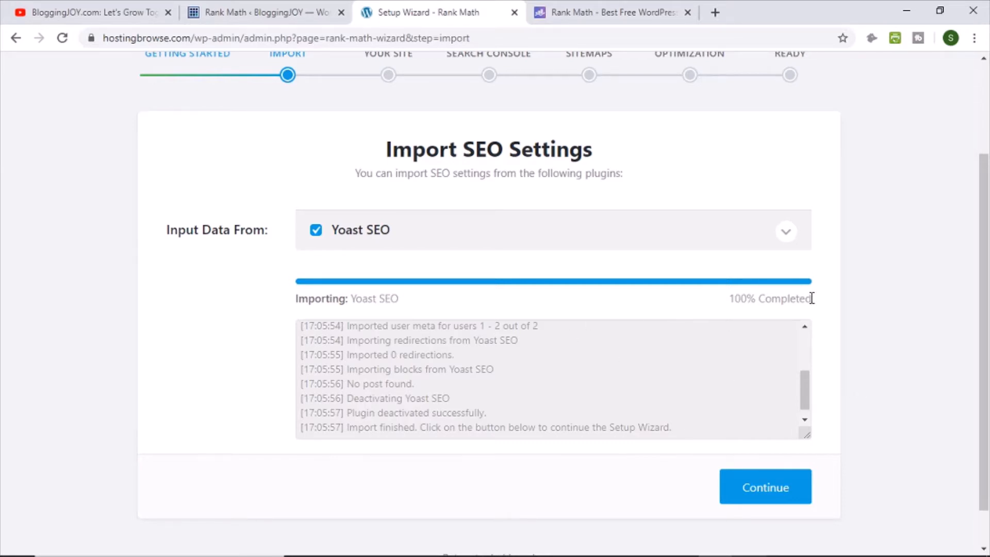
left_click(762, 498)
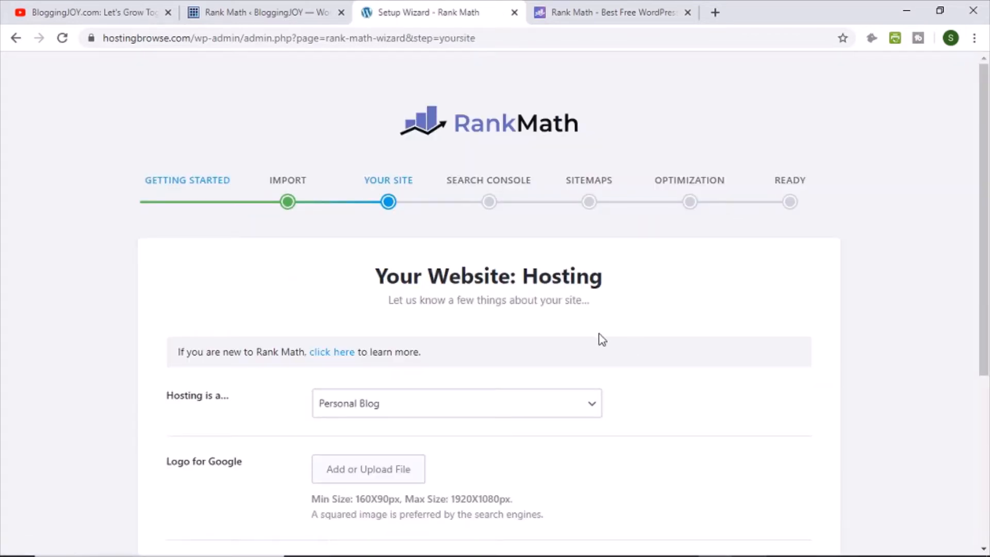
Set the Logo for Google to hostingbrowse_logo2.png from the media library
scroll(172, 314, "down", 4)
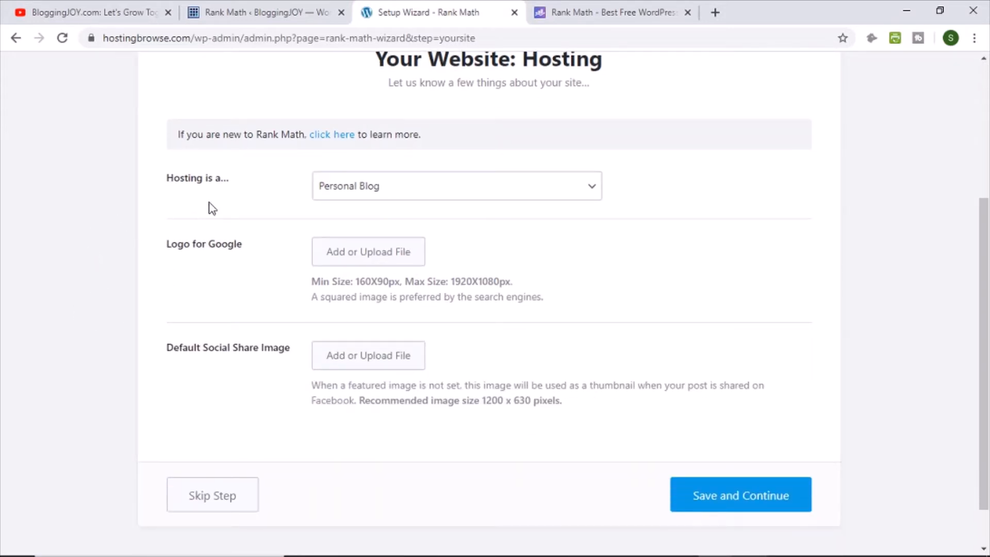
left_click(344, 255)
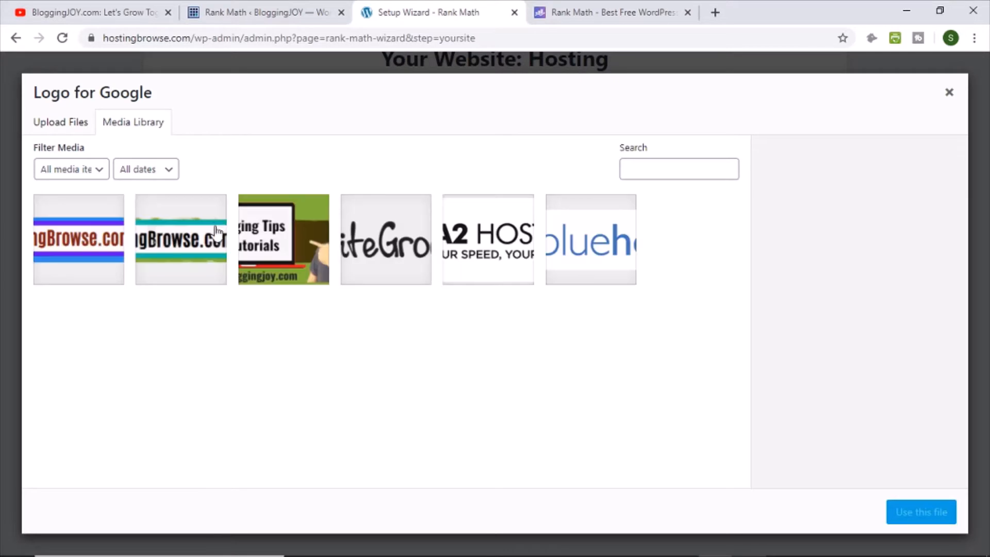
left_click(72, 245)
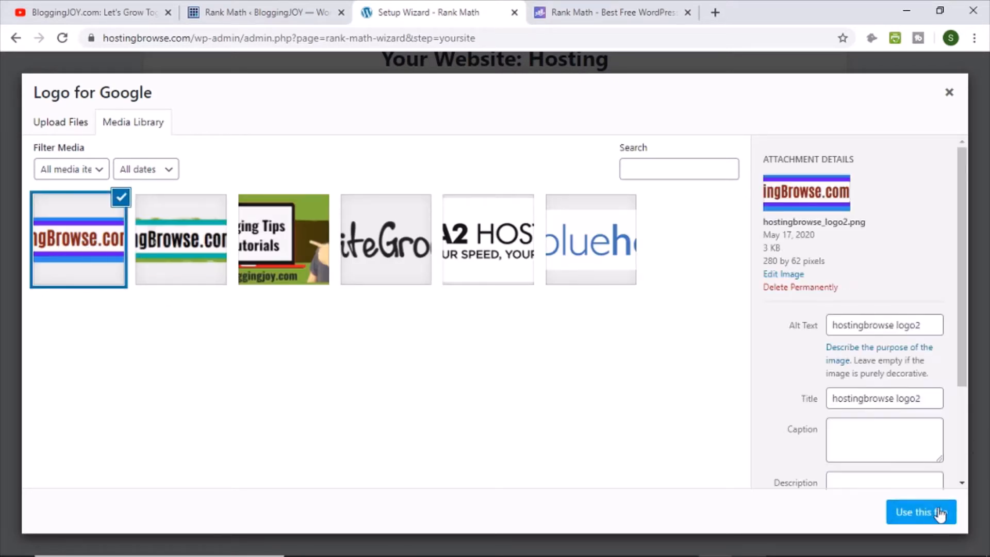
left_click(939, 512)
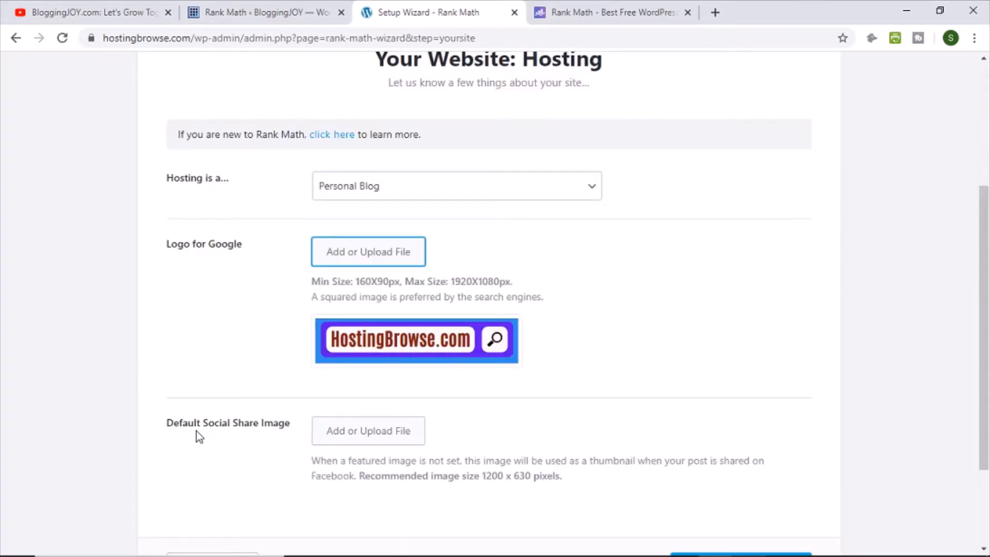
Save the site details without a default social share image and continue to the Google Search Console setup
scroll(441, 438, "down", 1)
scroll(441, 438, "down", 2)
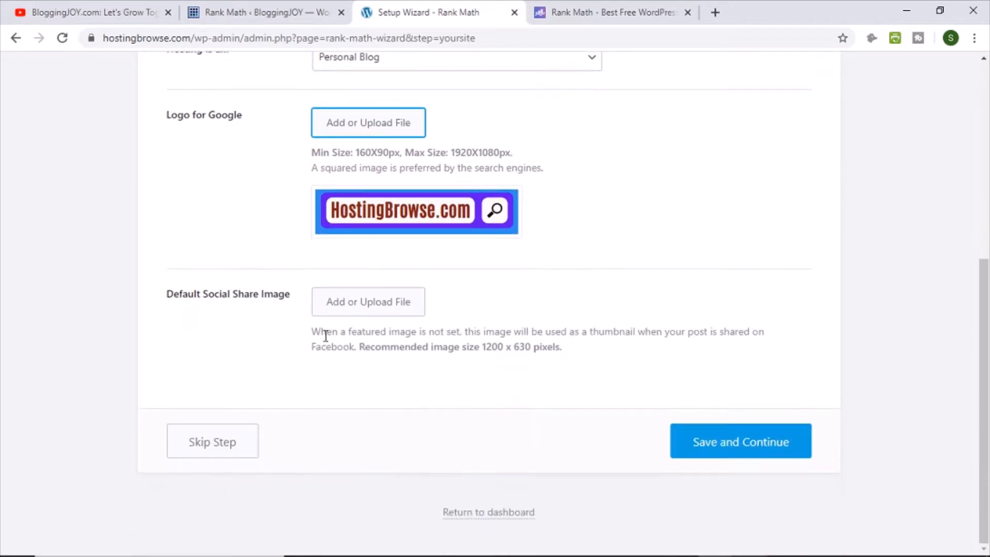
left_click(768, 456)
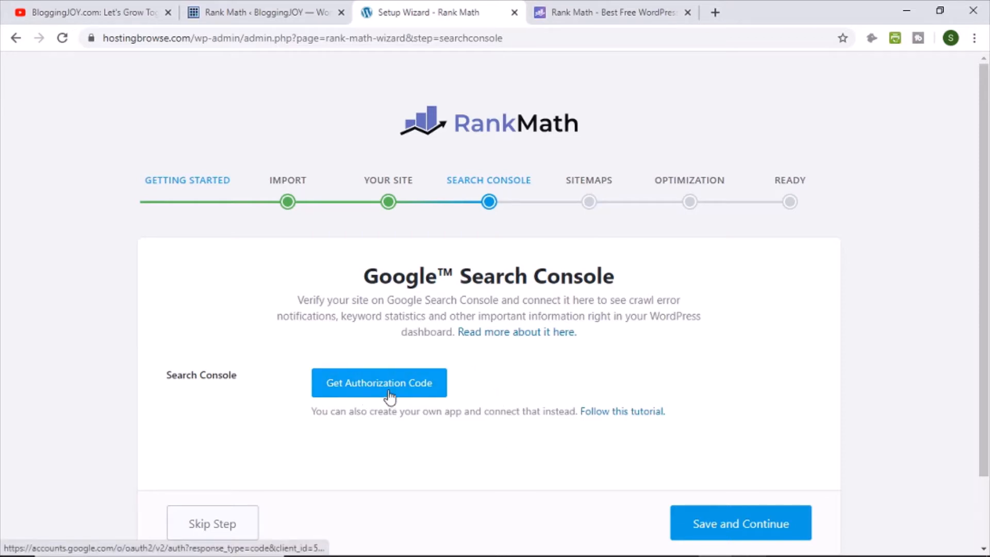
Continue past the Google Search Console setup without getting an authorization code
left_click_drag(365, 278, 636, 277)
left_click(663, 334)
left_click(712, 529)
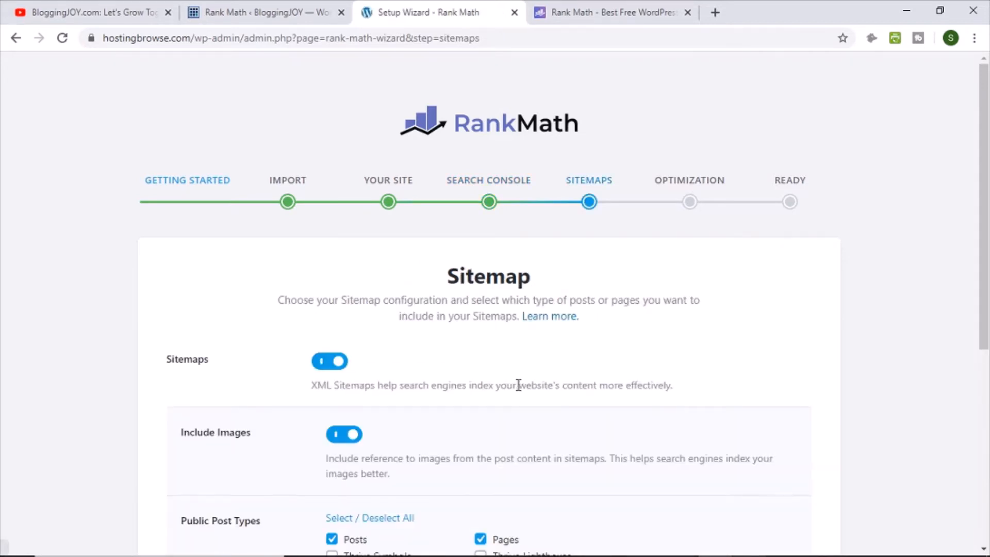
Turn off Include Images in the sitemap settings, keep Posts and Pages included, and save to continue to the SEO tweaks
scroll(514, 397, "down", 3)
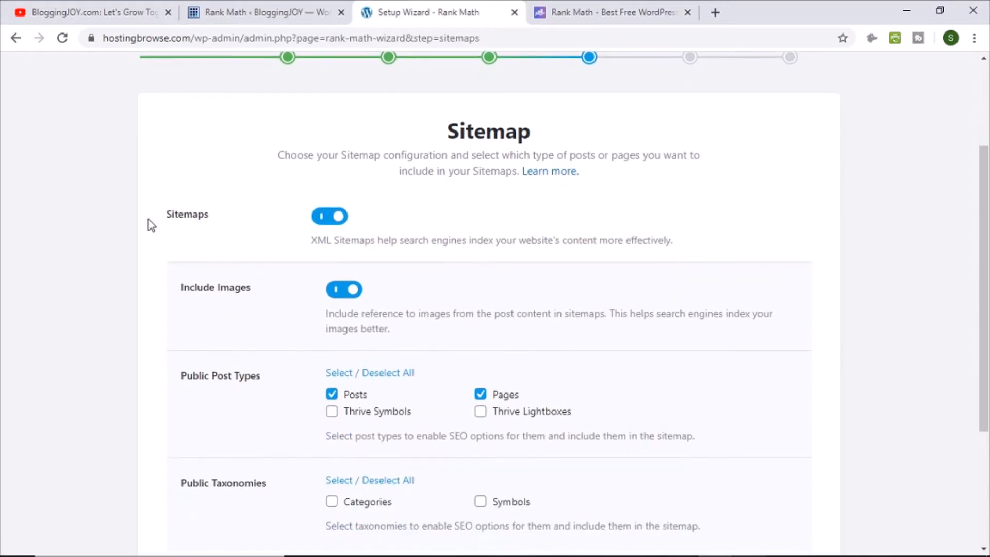
scroll(322, 226, "down", 2)
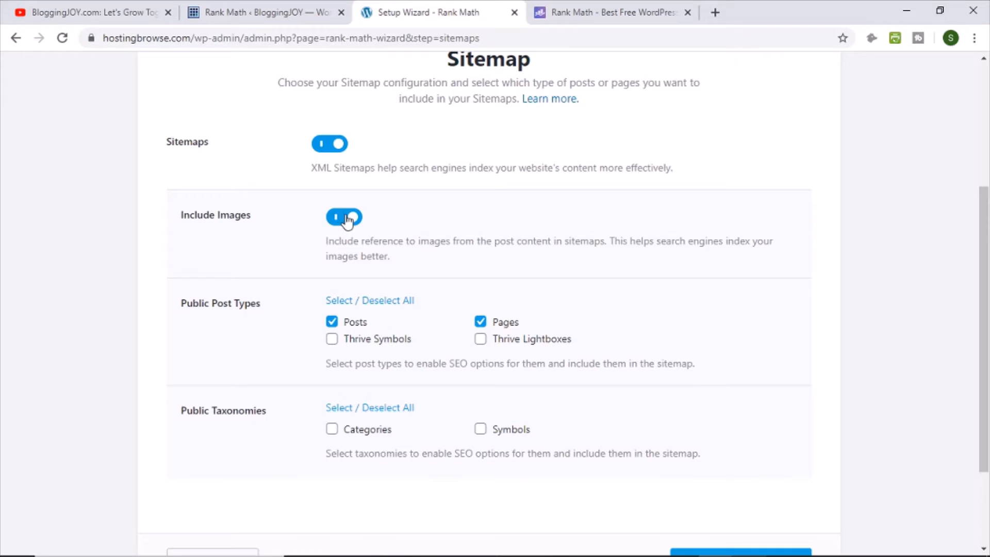
scroll(361, 258, "down", 2)
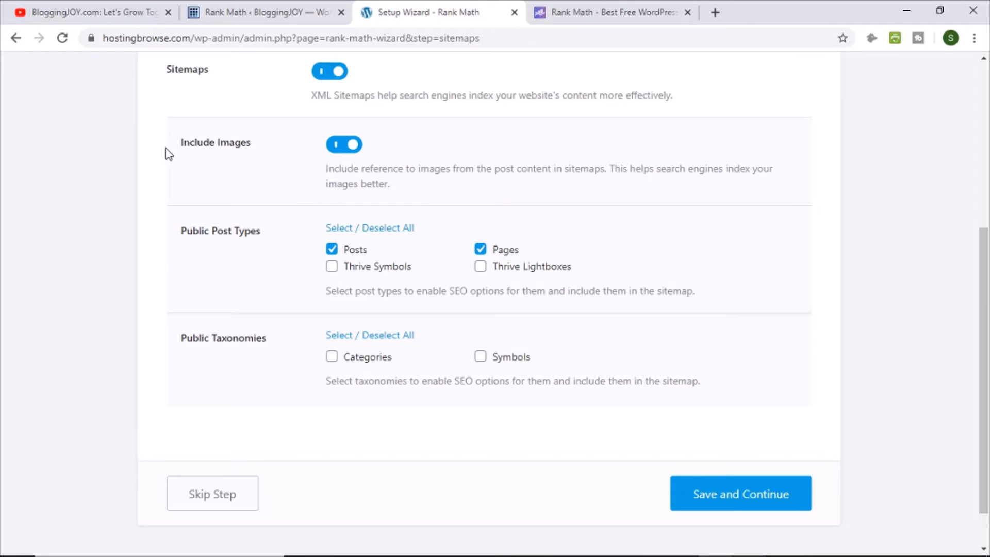
left_click(342, 145)
left_click(704, 498)
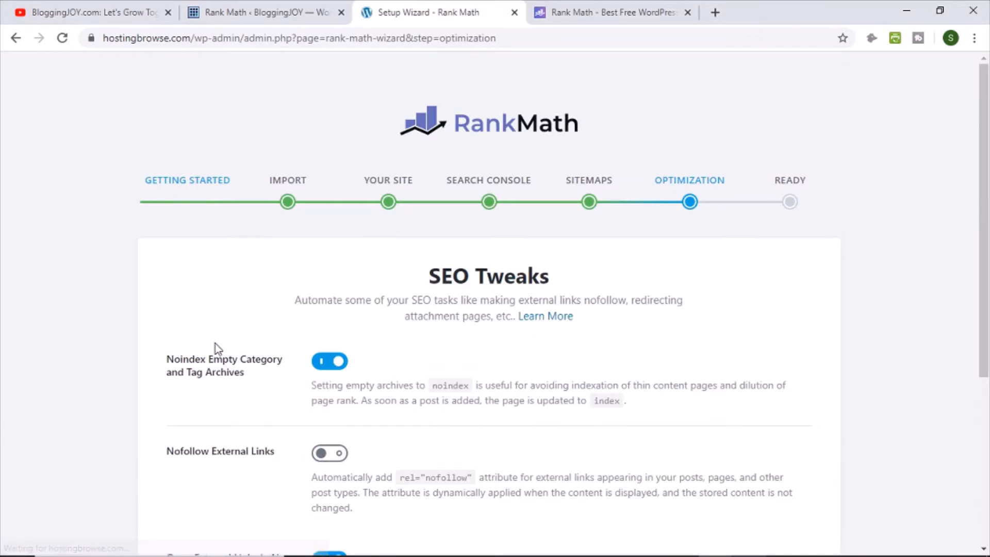
Save the SEO tweaks with empty archives noindexed, external links opening in a new tab and Nofollow External Links off
scroll(564, 375, "down", 3)
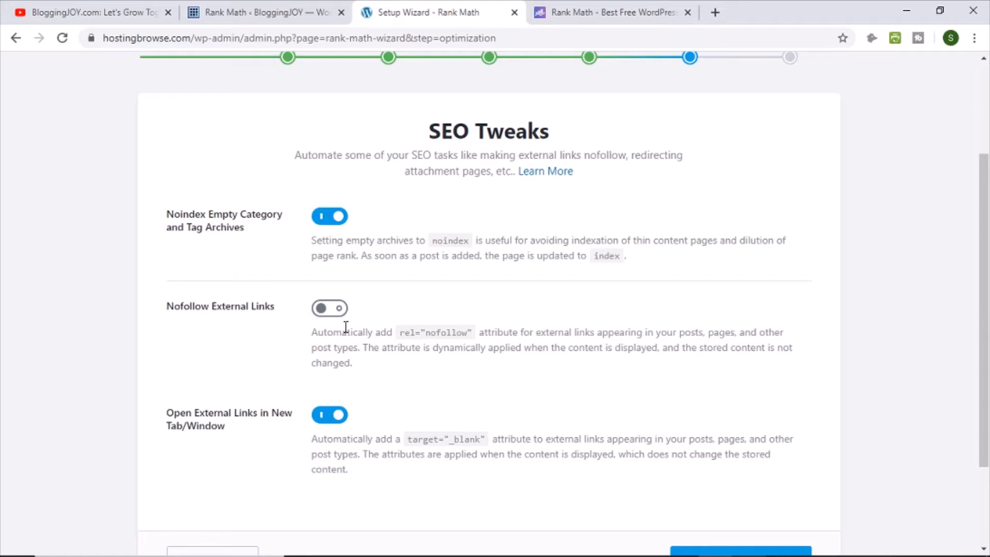
scroll(296, 355, "down", 2)
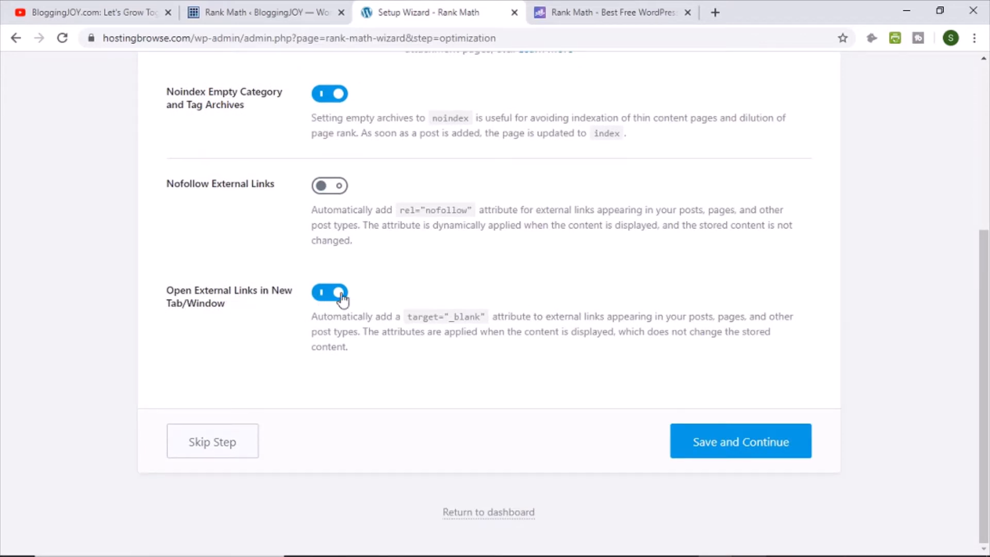
left_click(753, 439)
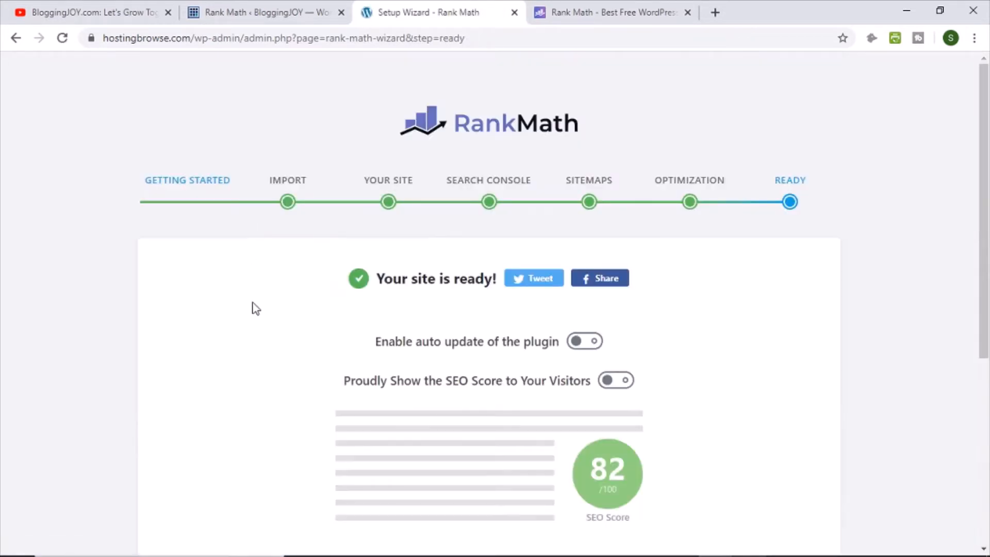
Enable auto update of the plugin and proceed to the advanced options setup
scroll(462, 304, "down", 1)
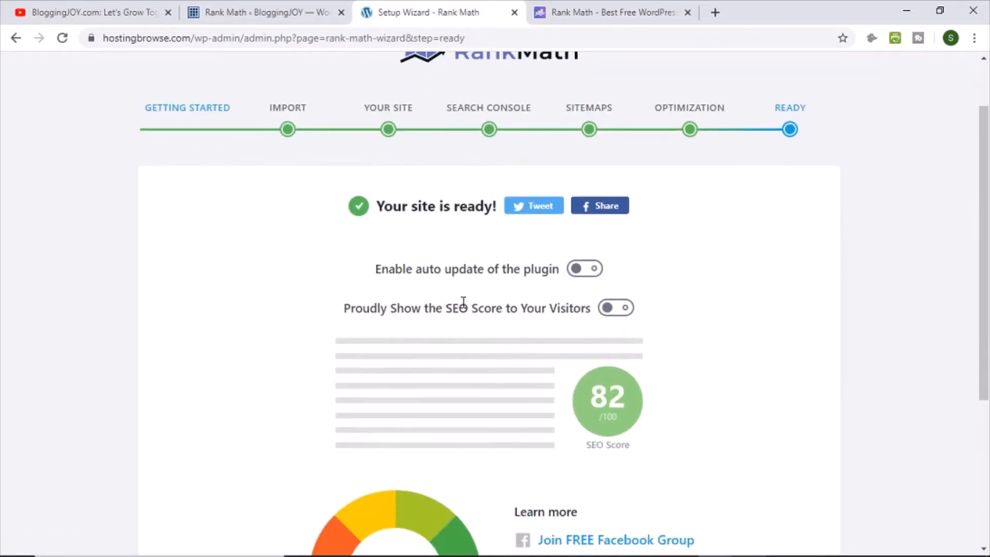
left_click(588, 276)
scroll(630, 316, "down", 5)
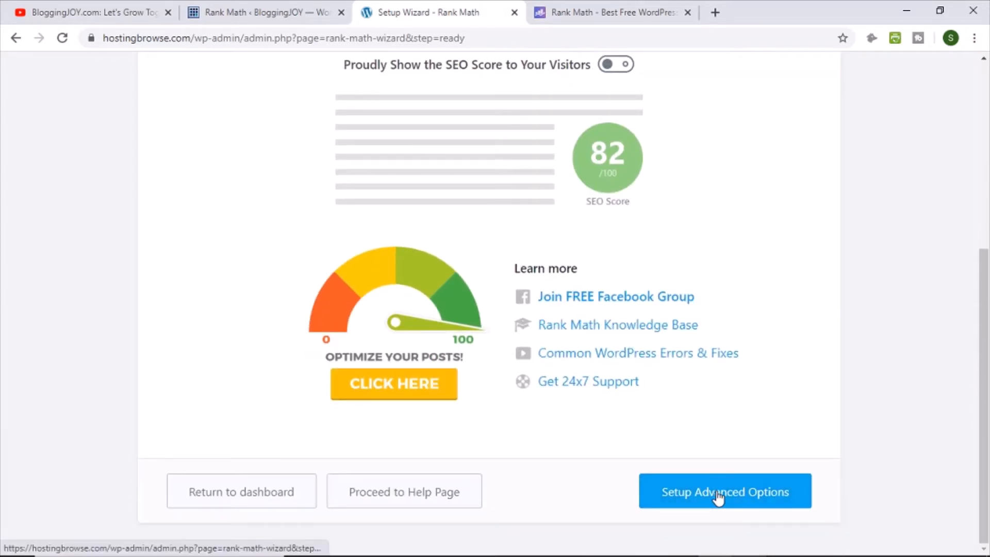
left_click(718, 496)
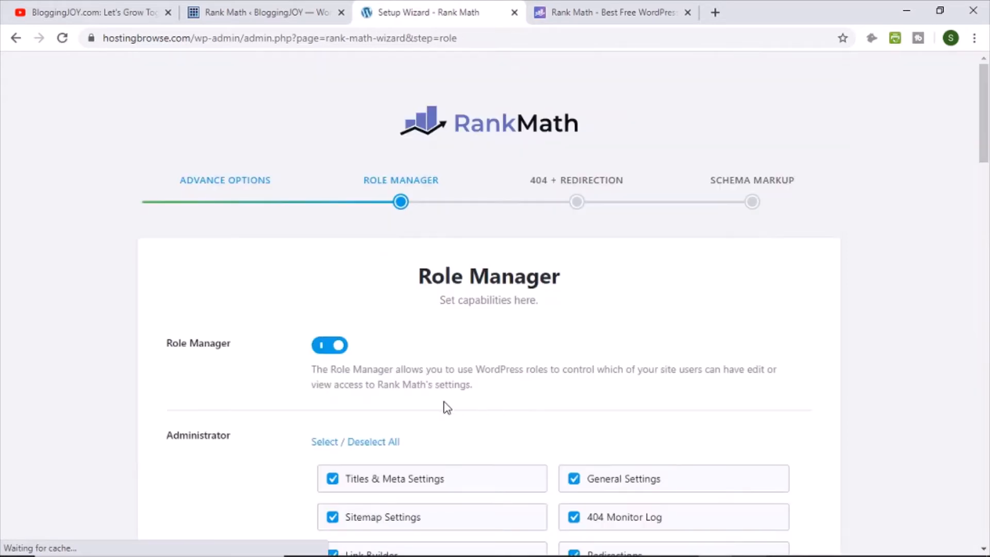
Review the Role Manager capabilities for each user role and save the defaults to continue to the 404 and redirection setup
scroll(235, 420, "down", 3)
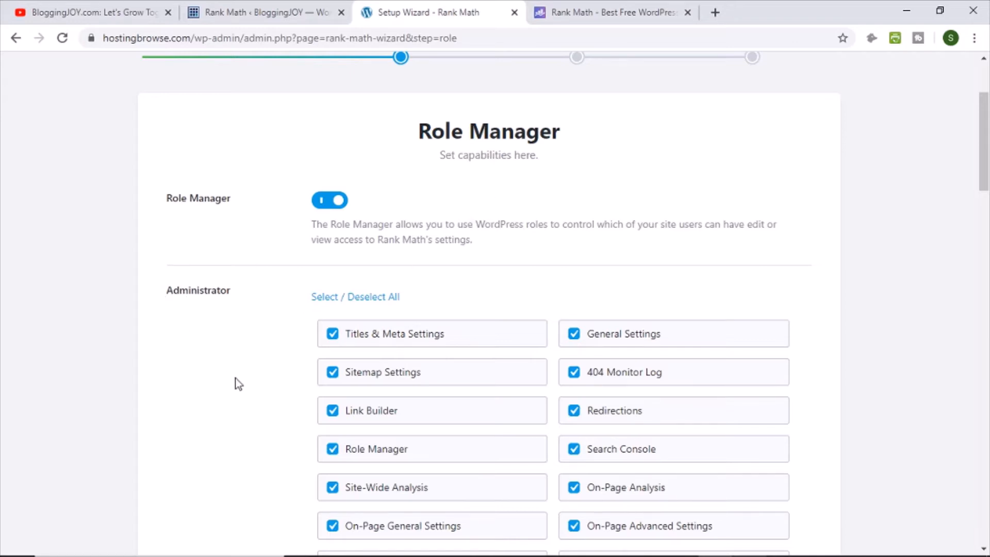
scroll(234, 371, "down", 5)
scroll(227, 360, "down", 3)
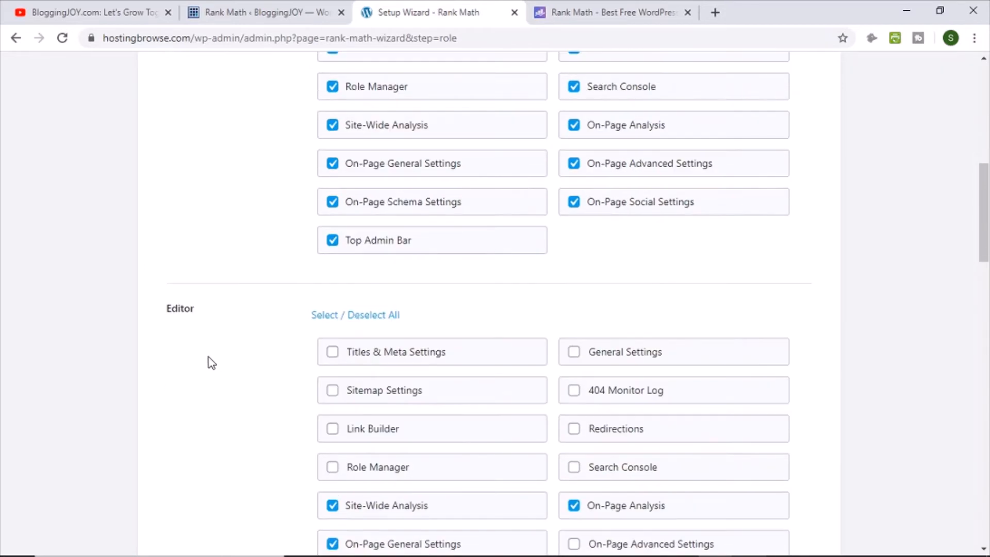
scroll(196, 317, "down", 9)
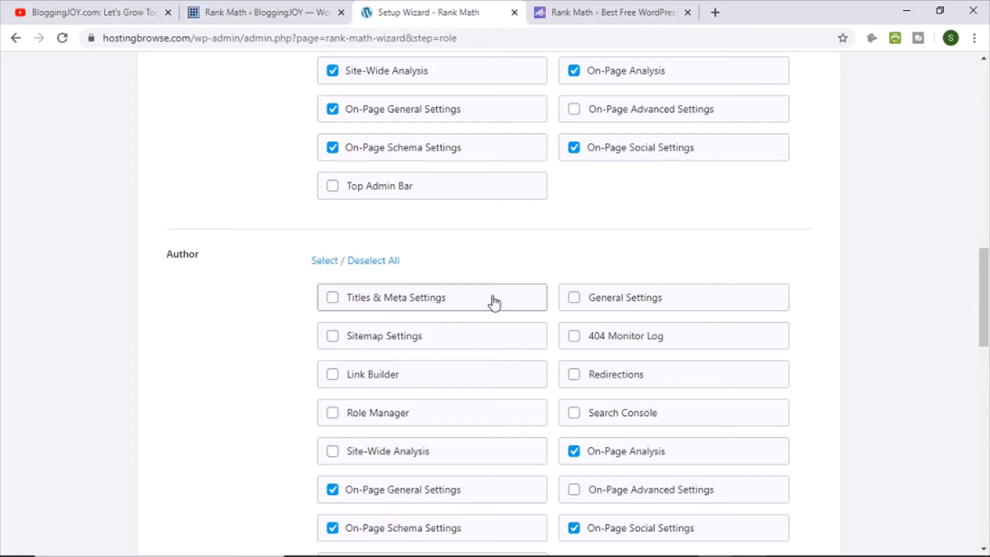
scroll(405, 312, "up", 18)
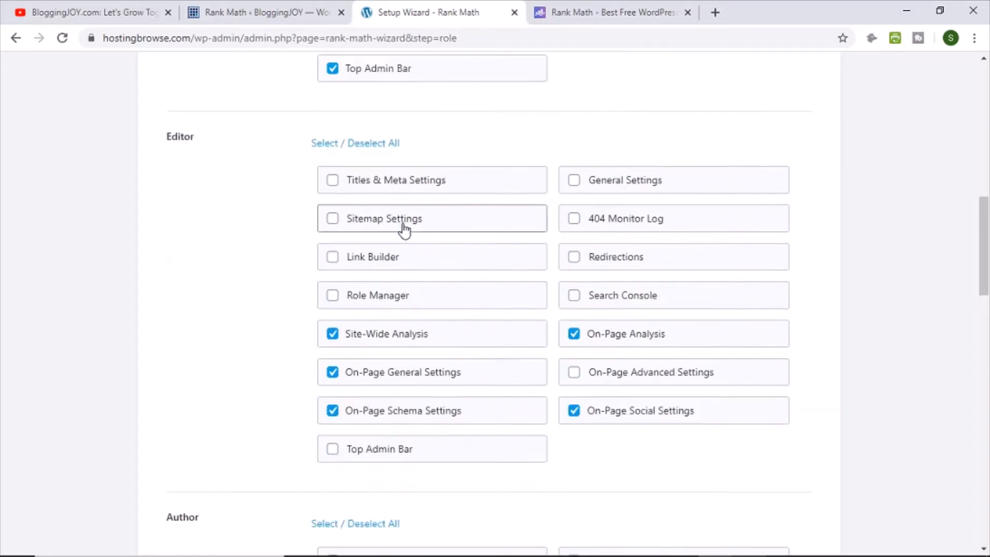
scroll(830, 356, "down", 3)
scroll(830, 357, "down", 5)
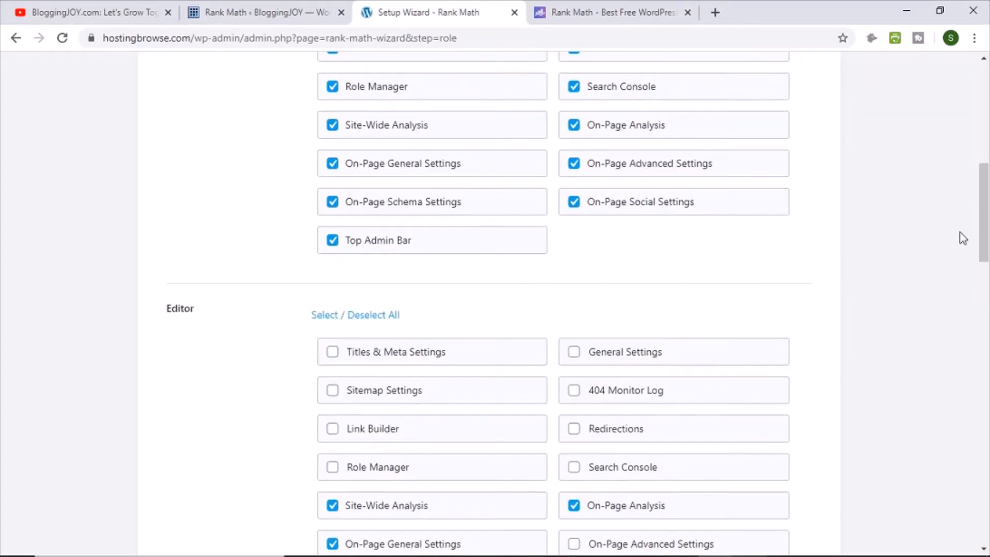
left_click_drag(985, 239, 984, 519)
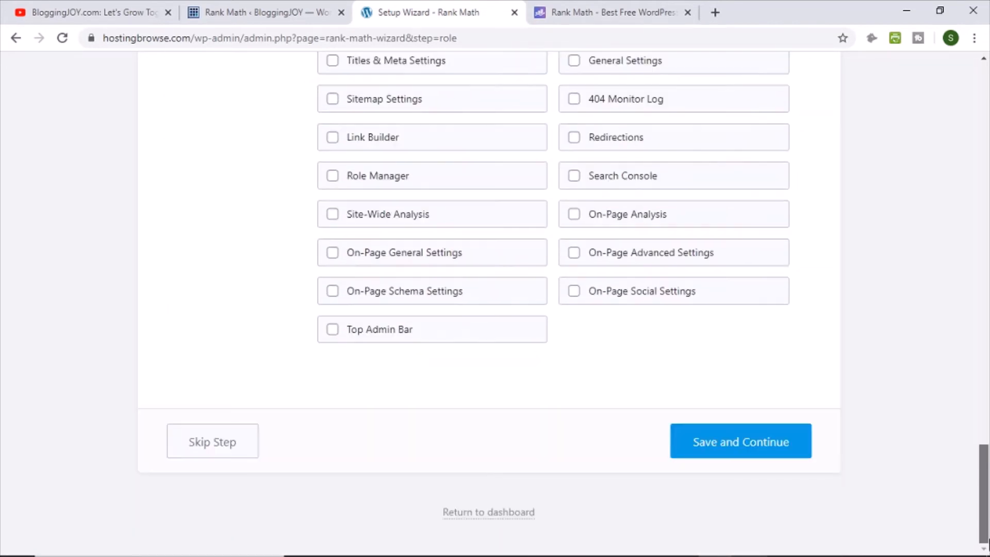
left_click(731, 463)
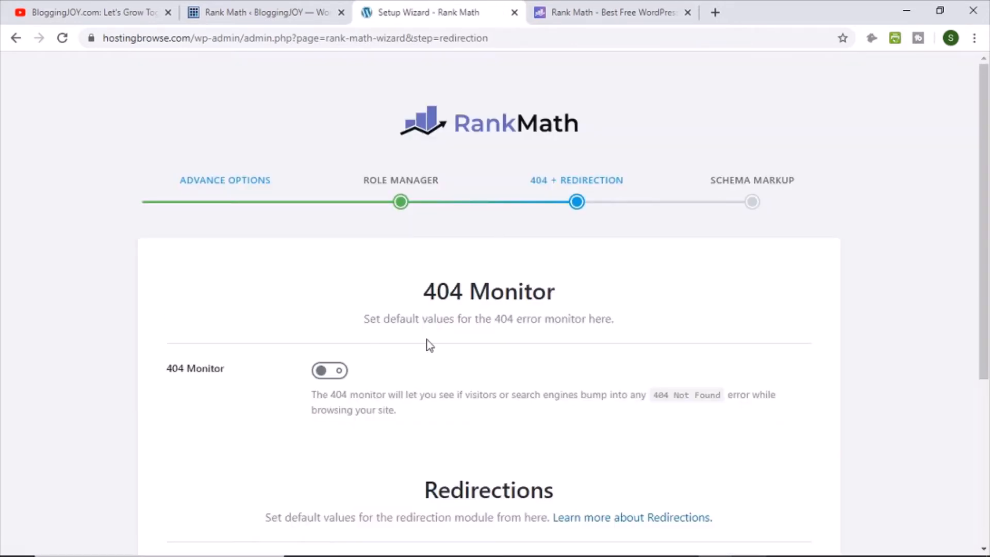
Enable both the 404 Monitor and Redirections, and save to continue to the schema markup setup
scroll(574, 390, "down", 1)
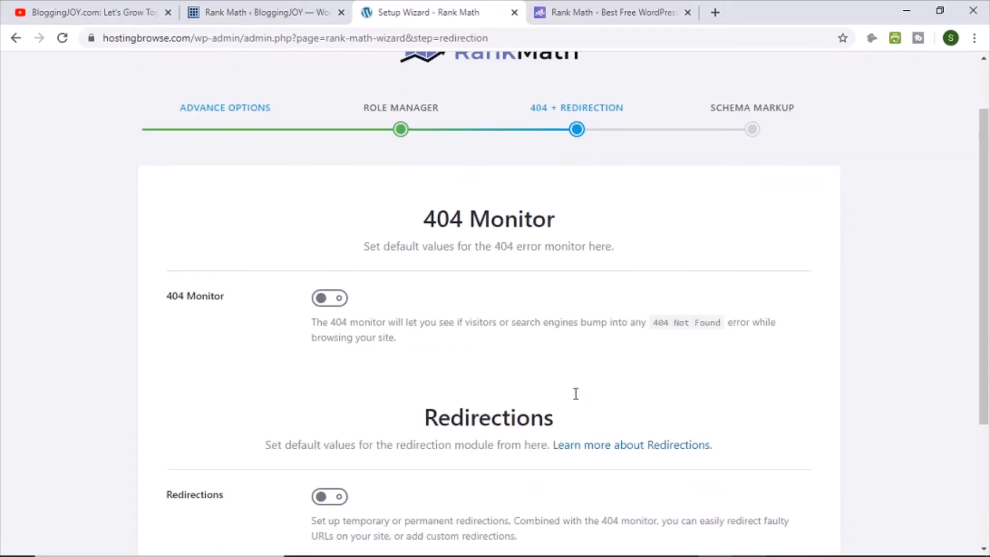
left_click(334, 300)
scroll(415, 320, "down", 2)
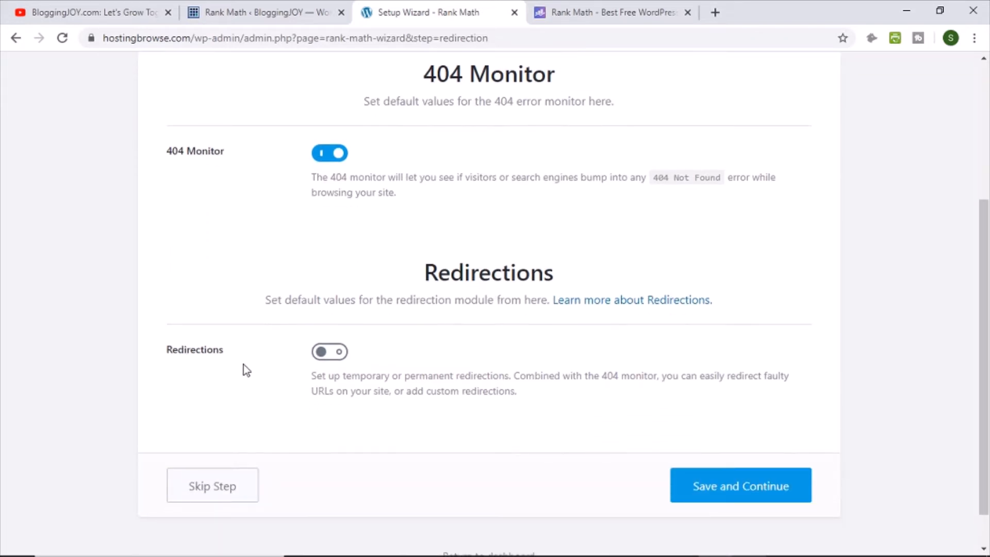
left_click(338, 355)
scroll(670, 392, "down", 1)
left_click(736, 437)
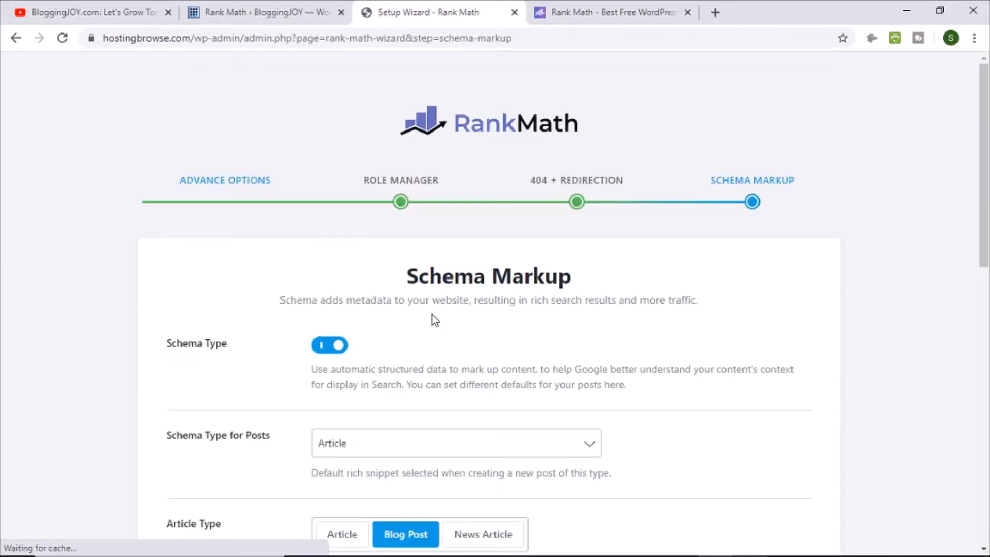
Set the schema type for posts to Article with Blog Post as the article type
scroll(532, 328, "down", 1)
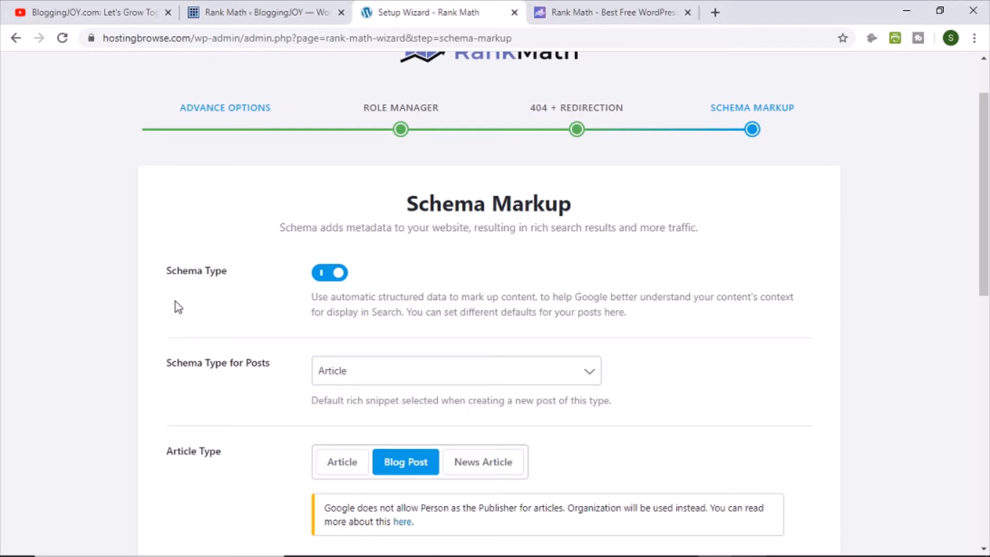
scroll(178, 308, "down", 3)
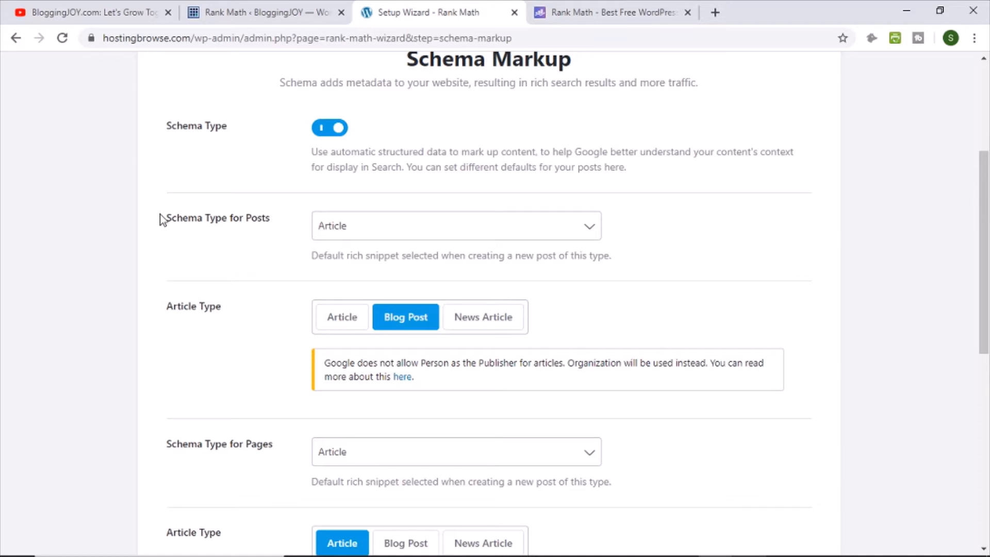
scroll(175, 258, "up", 2)
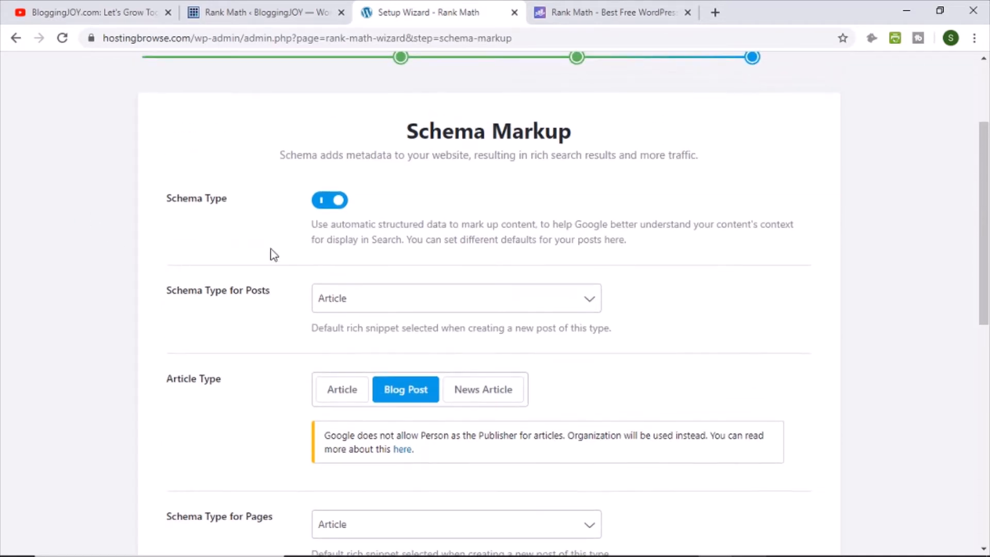
left_click(345, 304)
left_click(338, 392)
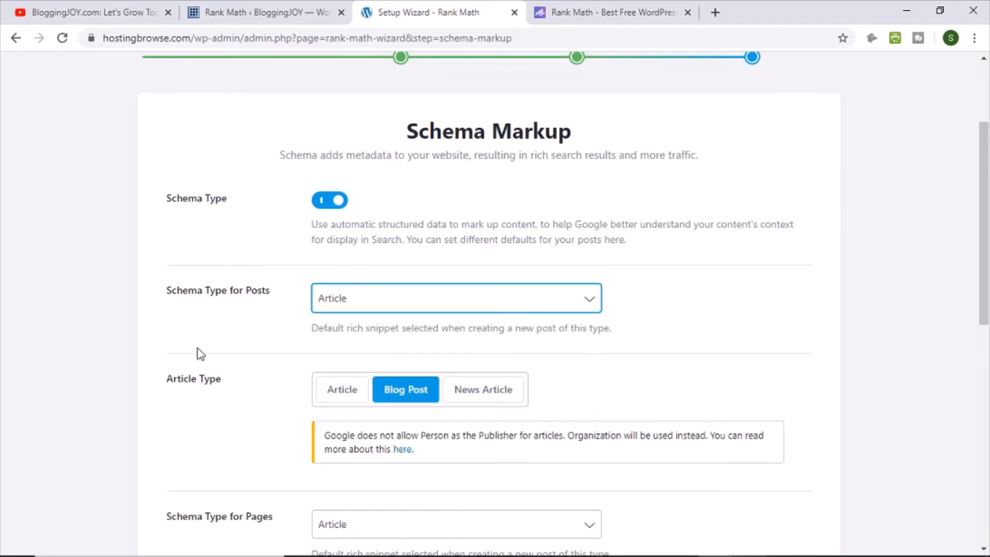
scroll(196, 356, "down", 3)
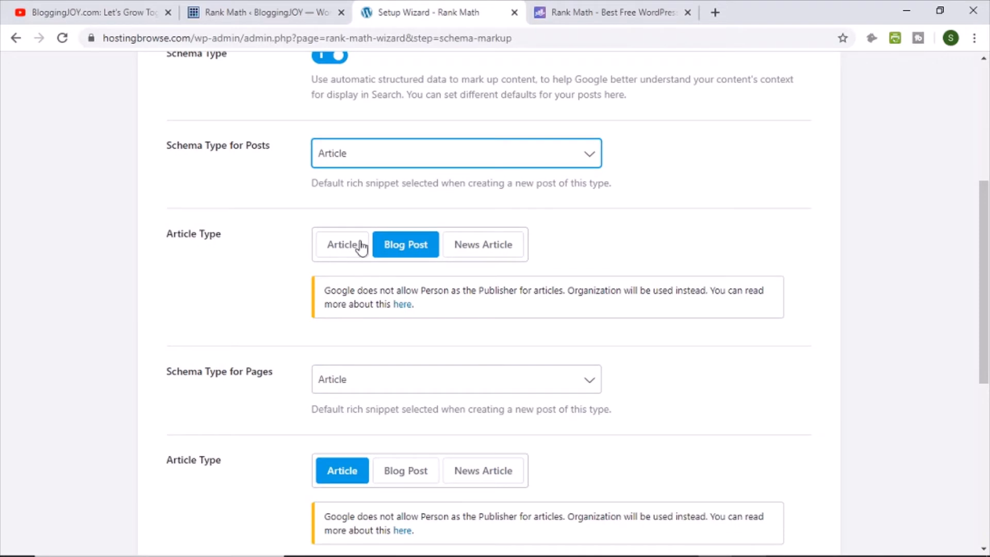
left_click(411, 249)
scroll(217, 365, "down", 1)
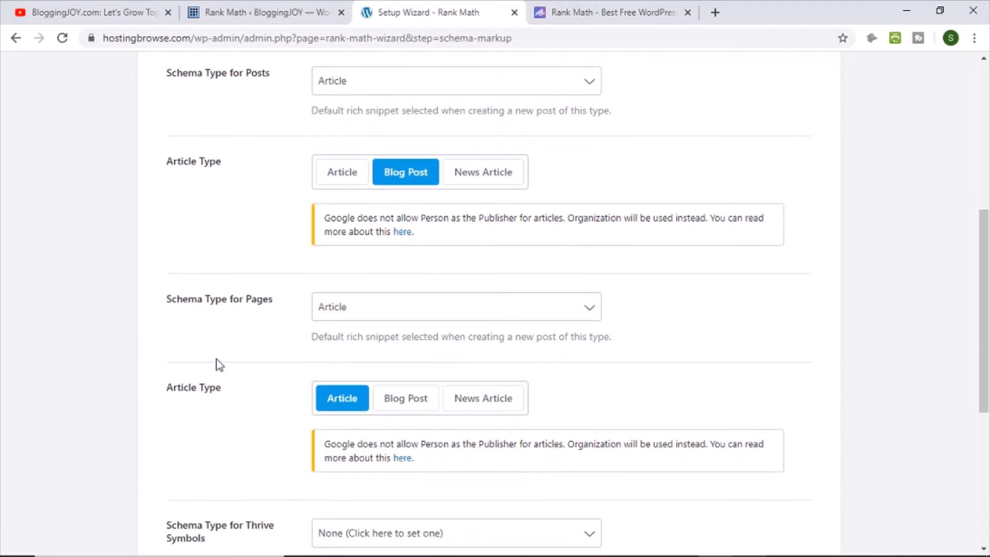
Look through the schema types available for pages and leave the choice at Article
scroll(153, 329, "down", 3)
left_click(360, 164)
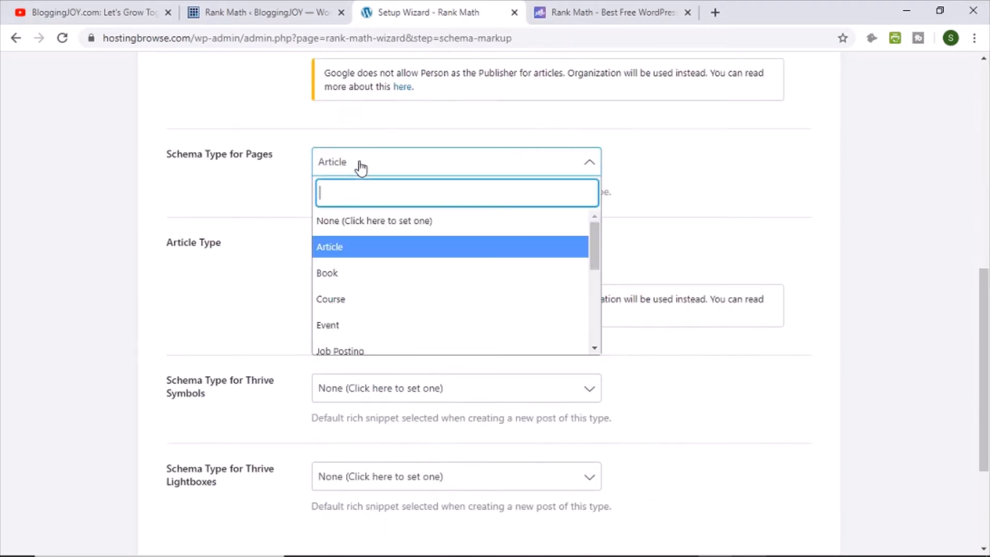
scroll(359, 301, "down", 5)
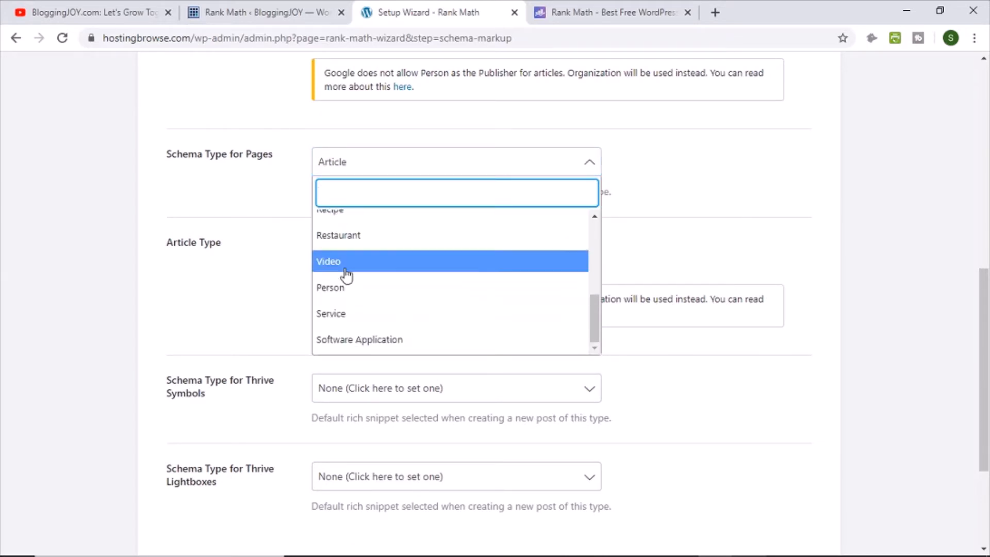
left_click(206, 277)
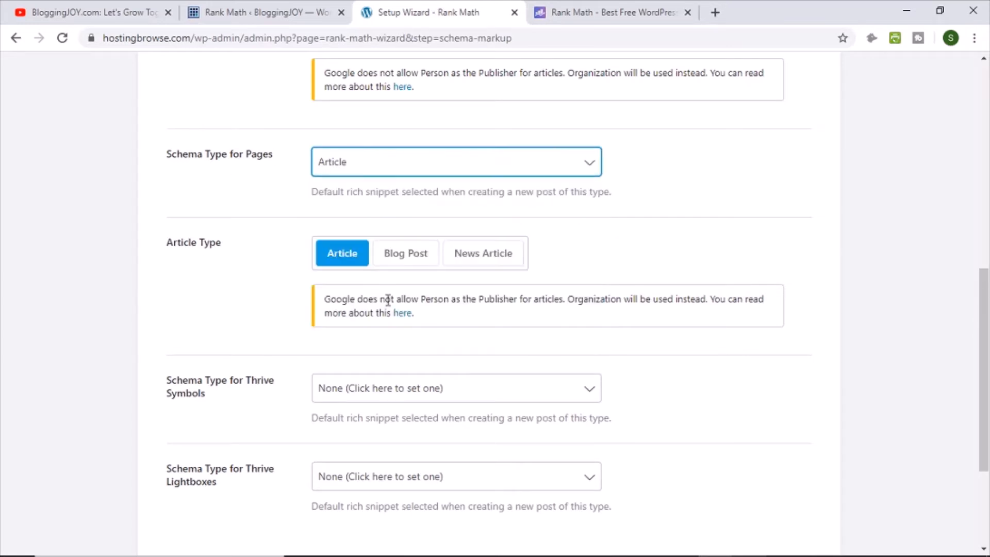
Recheck the schema choices for posts and pages and select Blog Post as the posts' article type again
scroll(193, 314, "up", 7)
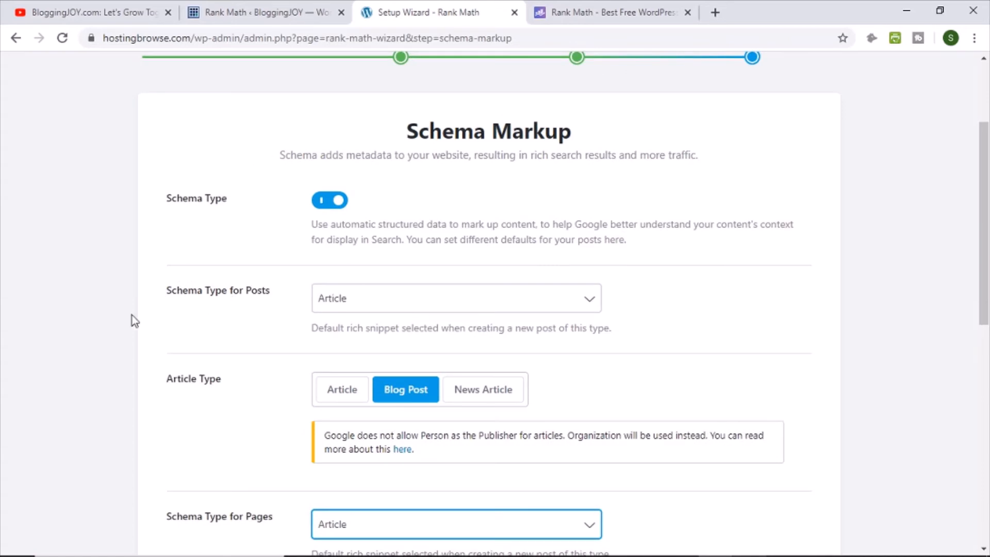
scroll(132, 314, "down", 8)
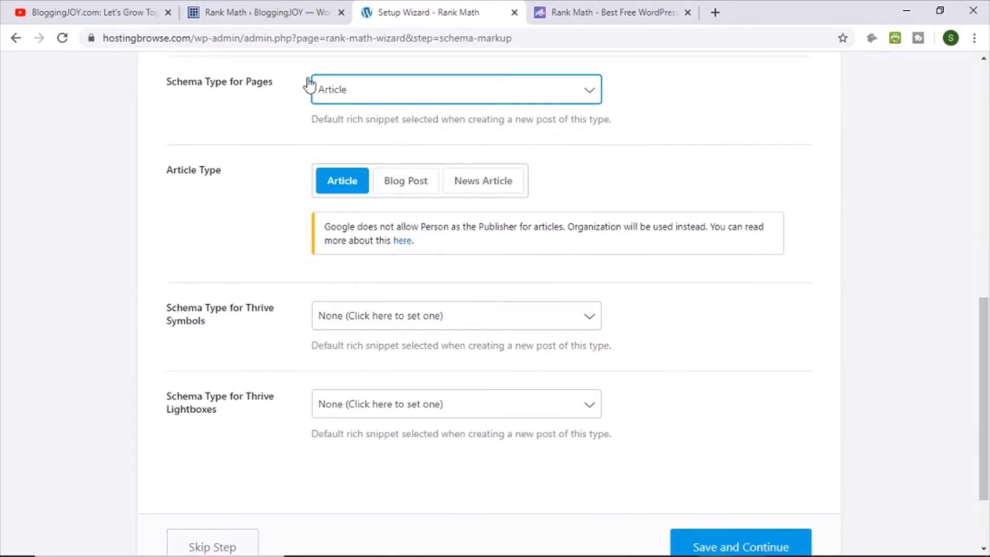
scroll(358, 220, "up", 4)
left_click(376, 173)
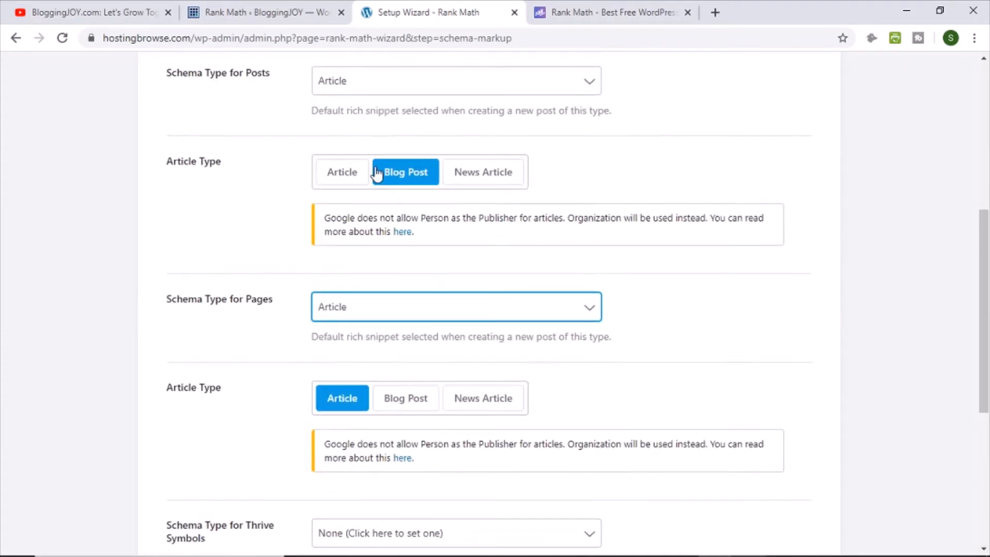
Save the schema markup choices to complete the setup wizard's advanced options
scroll(265, 341, "down", 6)
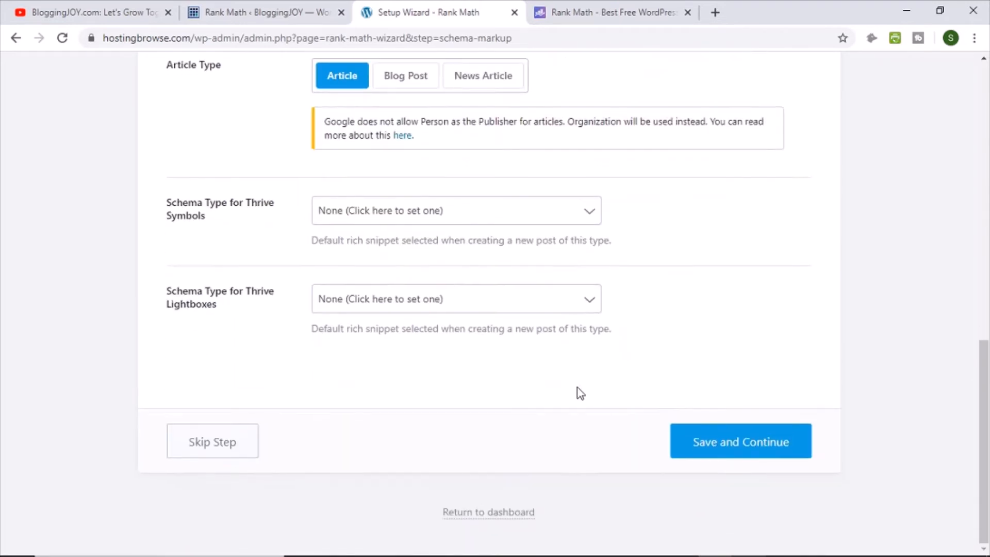
left_click(778, 442)
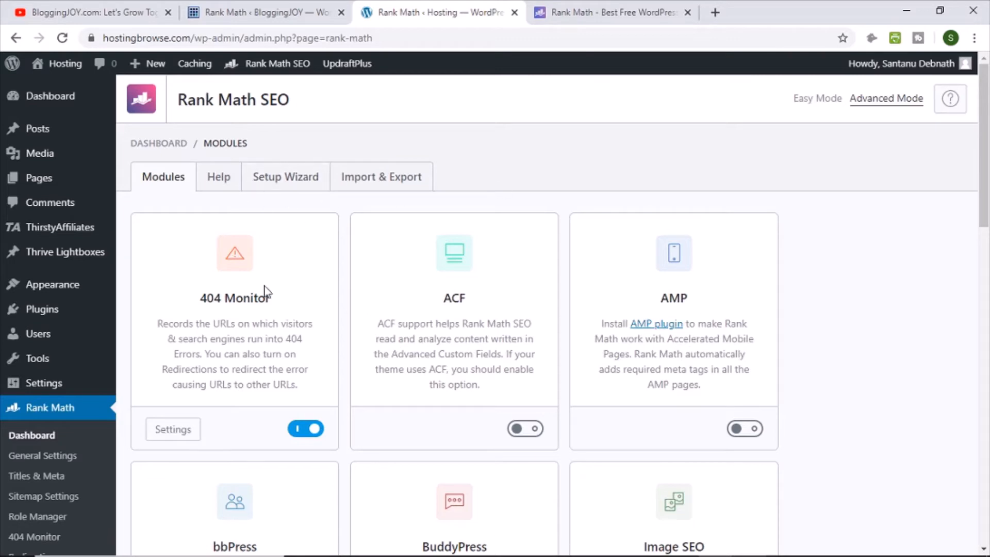
Reopen the setup wizard to view its start page and return to the Rank Math modules dashboard
left_click(272, 191)
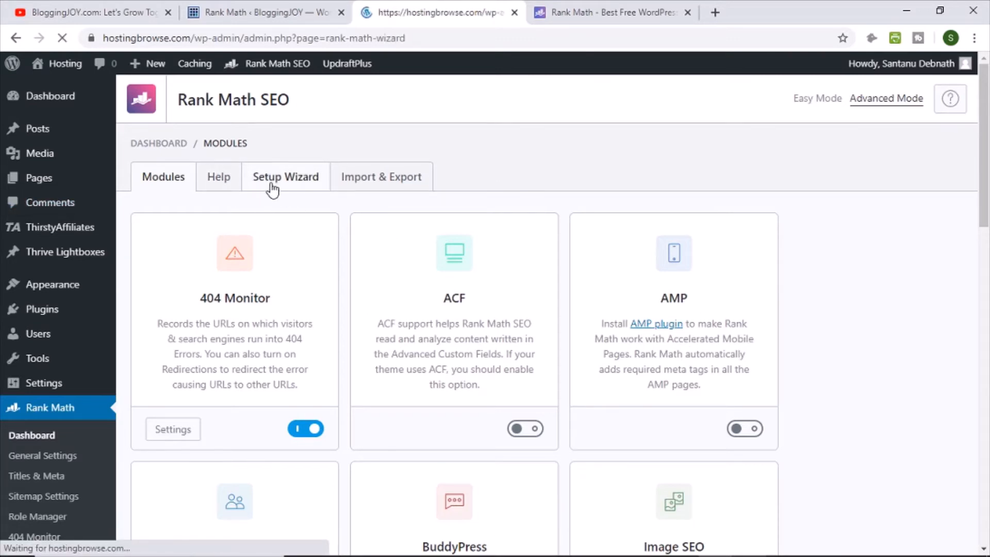
scroll(384, 278, "down", 6)
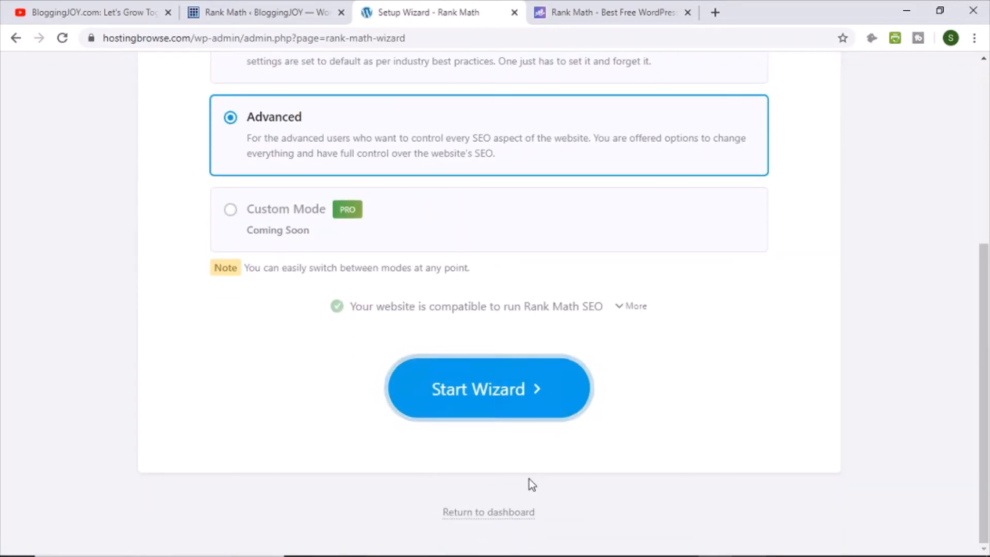
left_click(514, 512)
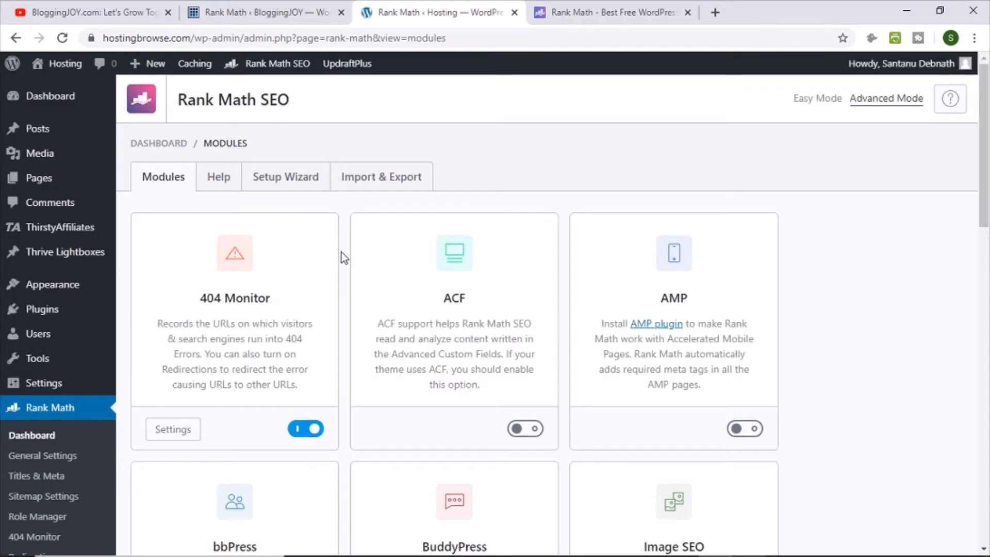
Look through all Rank Math modules, from 404 Monitor to WooCommerce, and check which ones are enabled
scroll(341, 252, "down", 3)
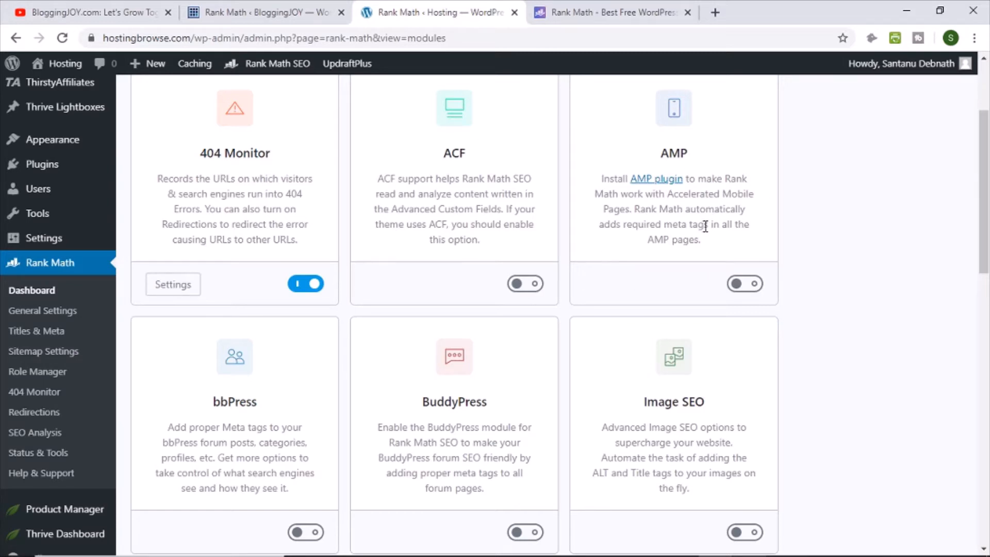
scroll(888, 315, "down", 3)
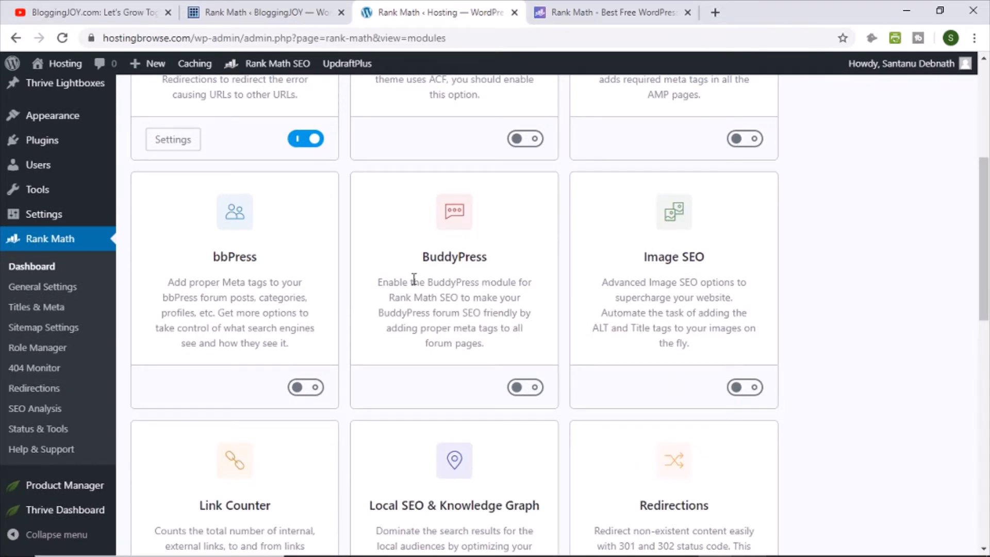
scroll(806, 328, "down", 3)
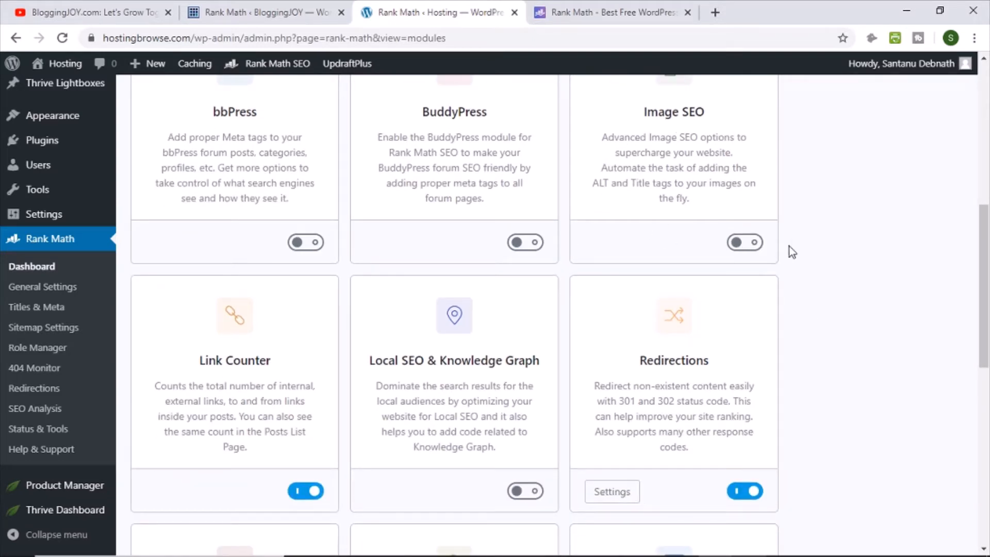
scroll(862, 287, "down", 3)
scroll(541, 441, "down", 5)
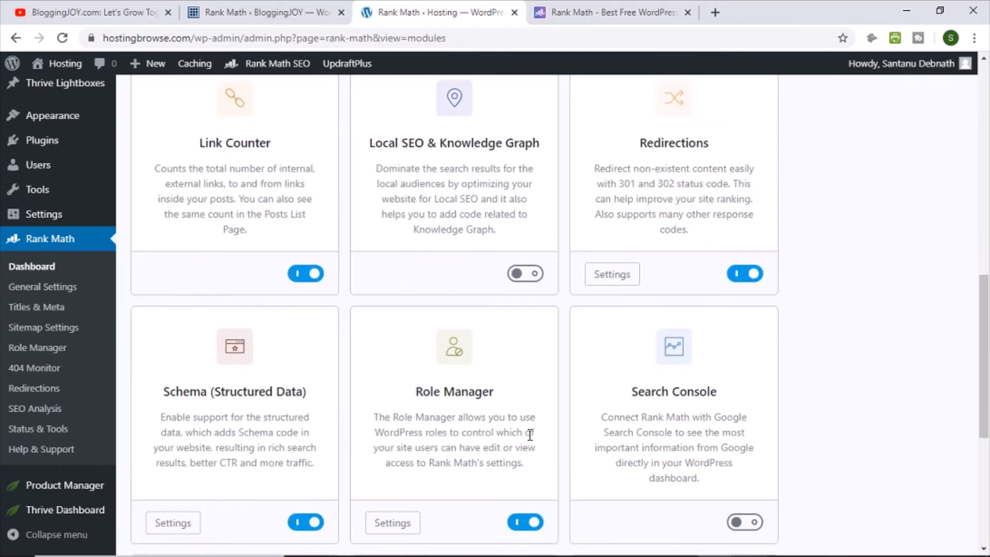
scroll(546, 454, "down", 4)
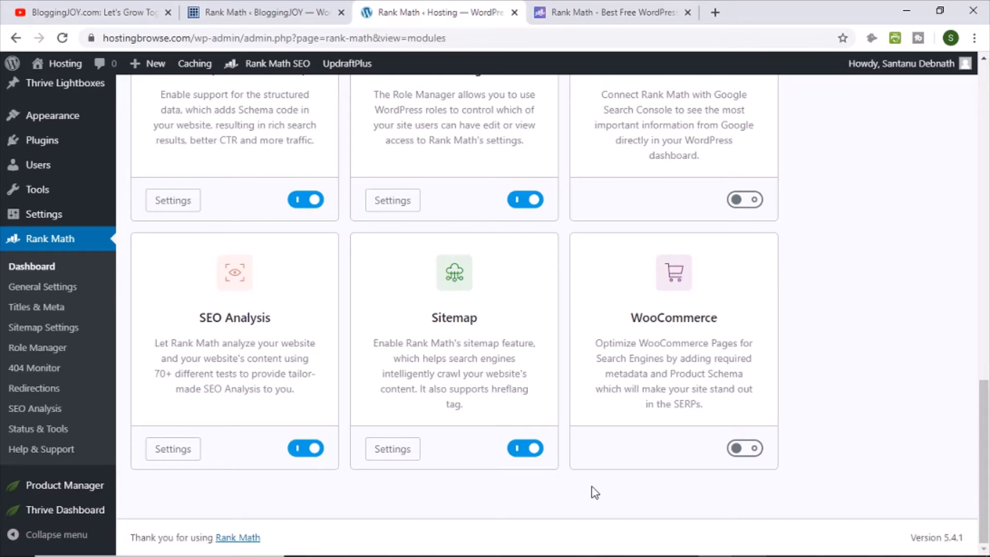
scroll(587, 487, "up", 10)
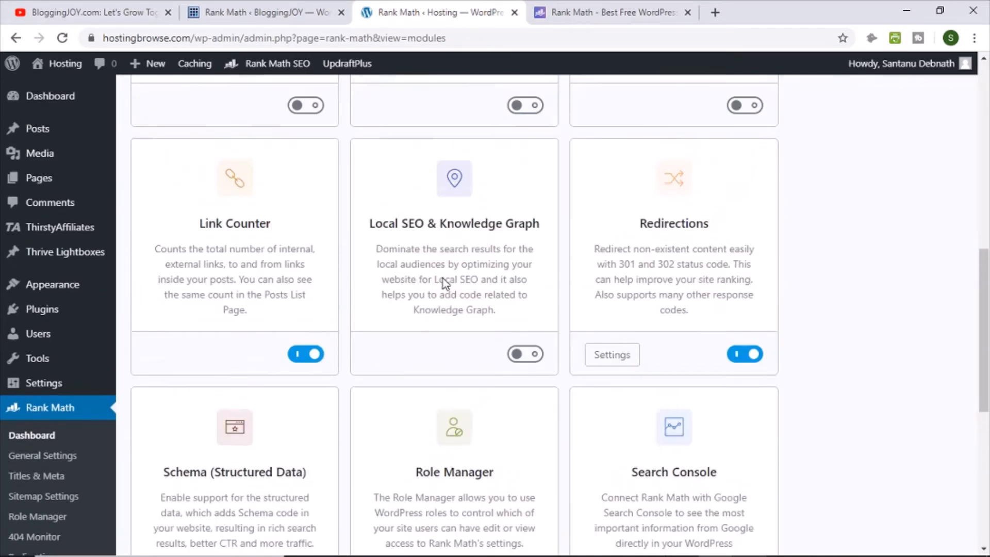
scroll(445, 307, "up", 1)
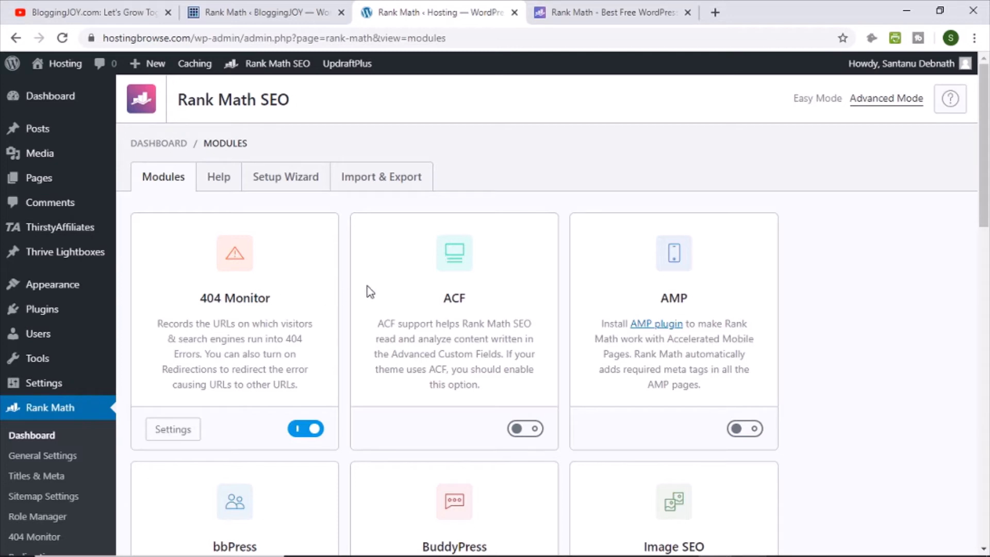
scroll(370, 292, "down", 5)
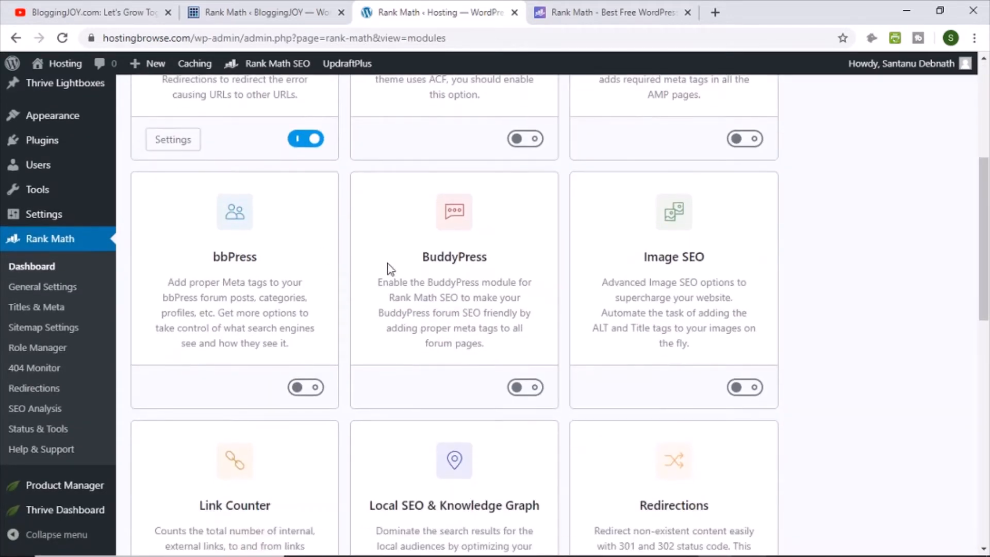
scroll(366, 271, "down", 12)
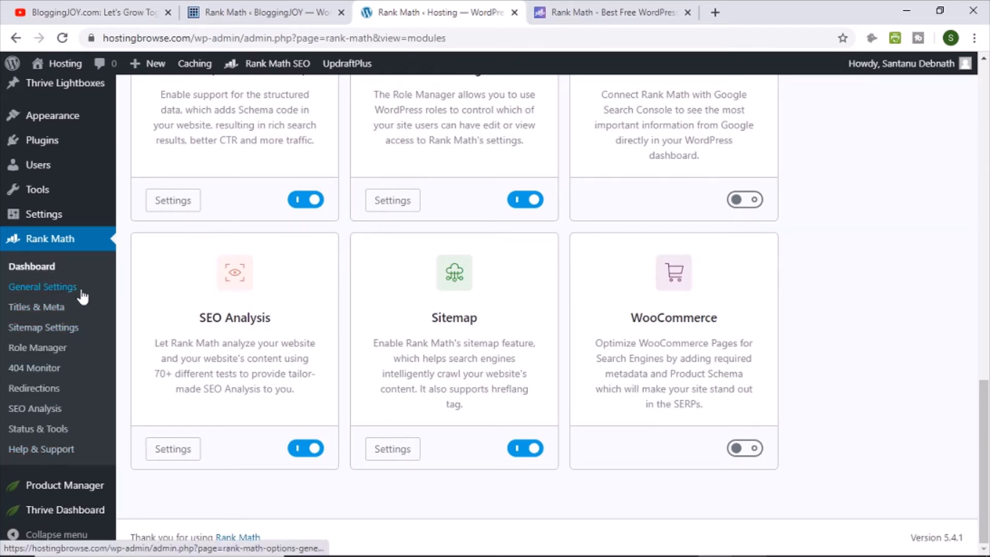
Open Rank Math's general settings and review the link options for category base, attachment redirects, nofollow and external links
left_click(38, 292)
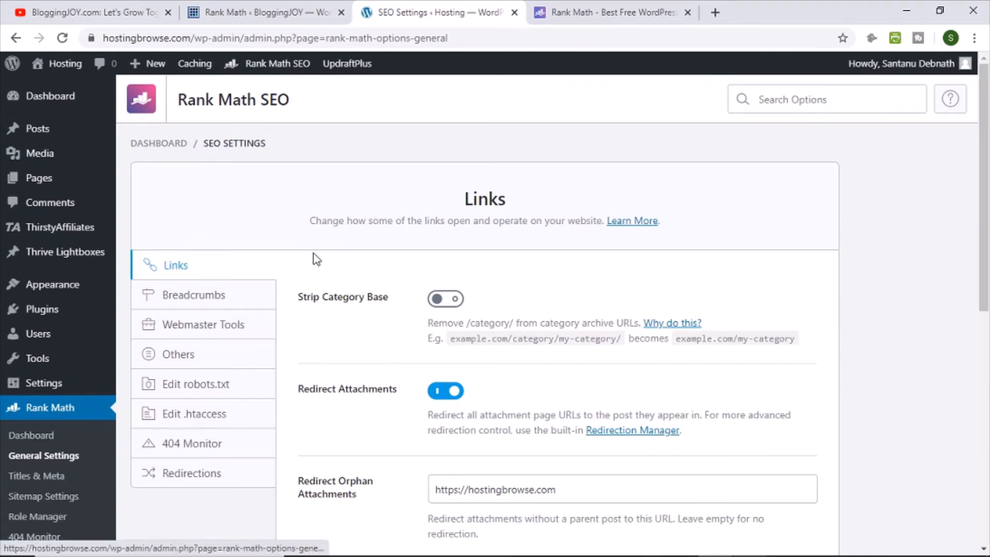
scroll(381, 265, "down", 2)
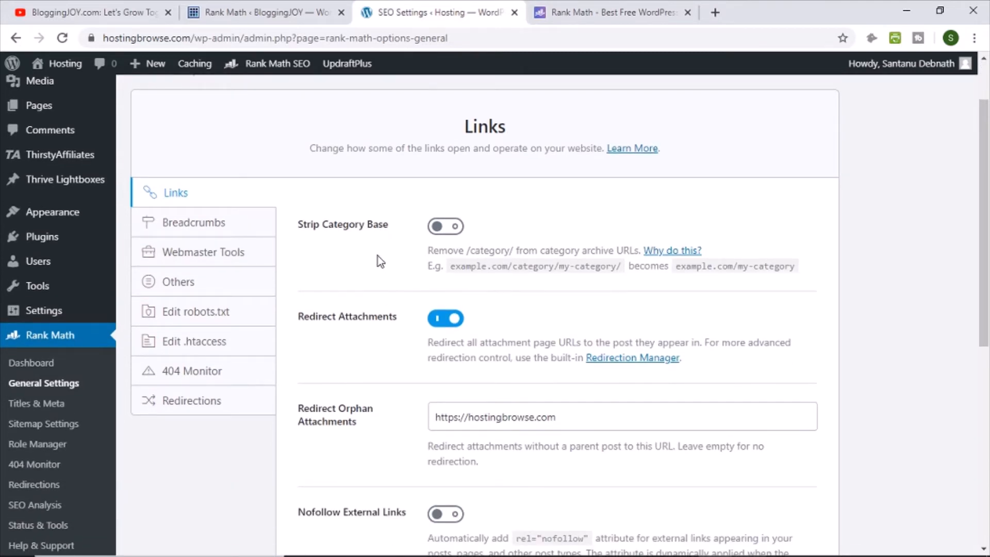
scroll(379, 273, "down", 8)
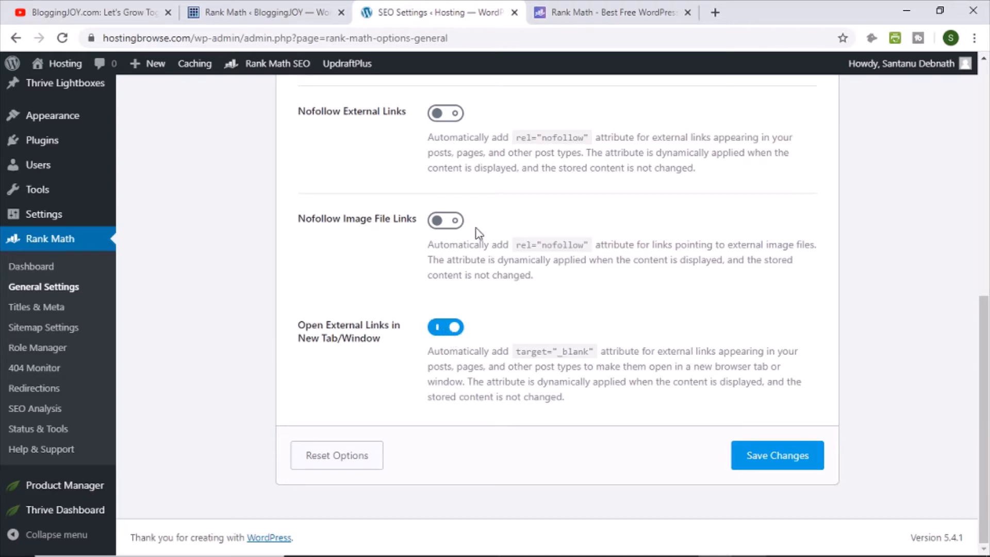
scroll(388, 183, "up", 2)
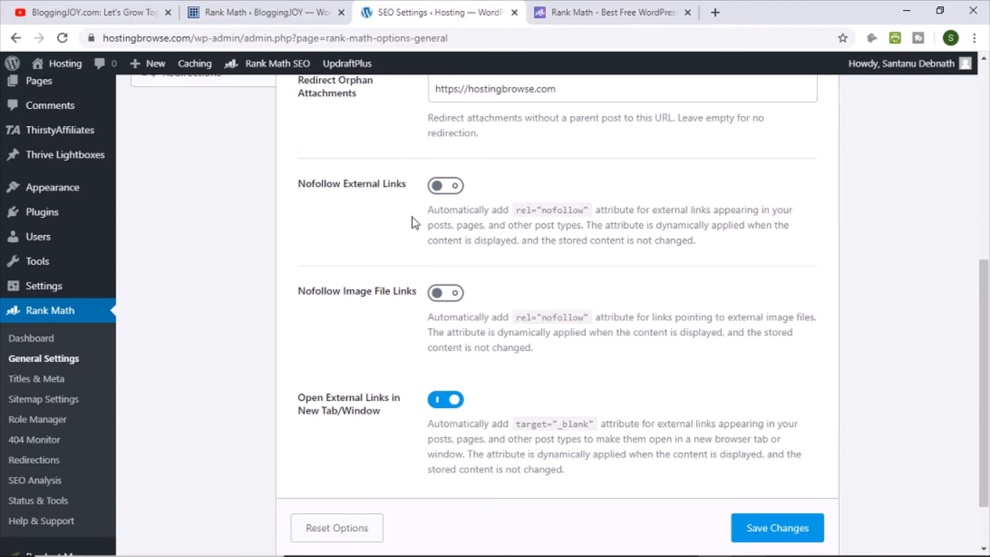
scroll(525, 298, "up", 2)
scroll(522, 298, "up", 6)
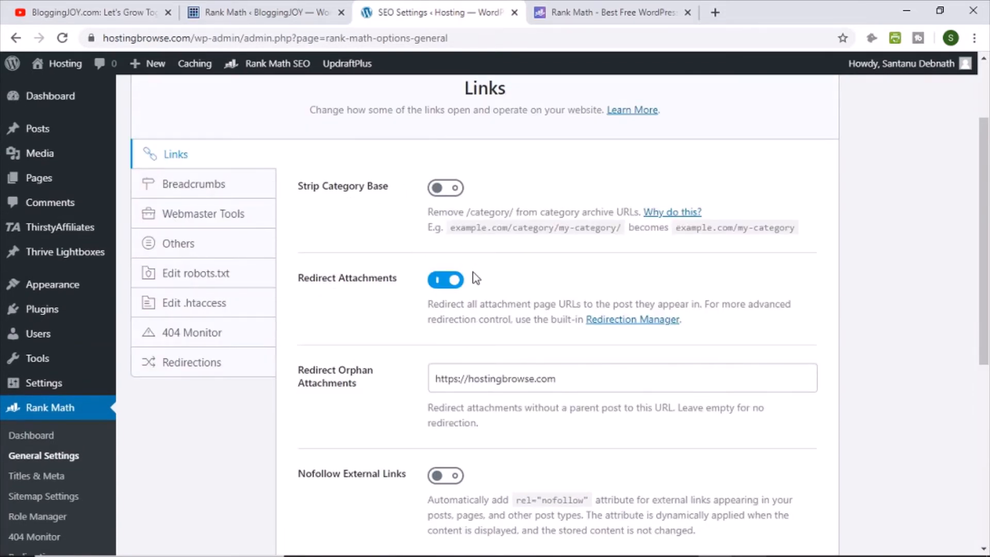
scroll(470, 287, "down", 5)
scroll(361, 222, "up", 5)
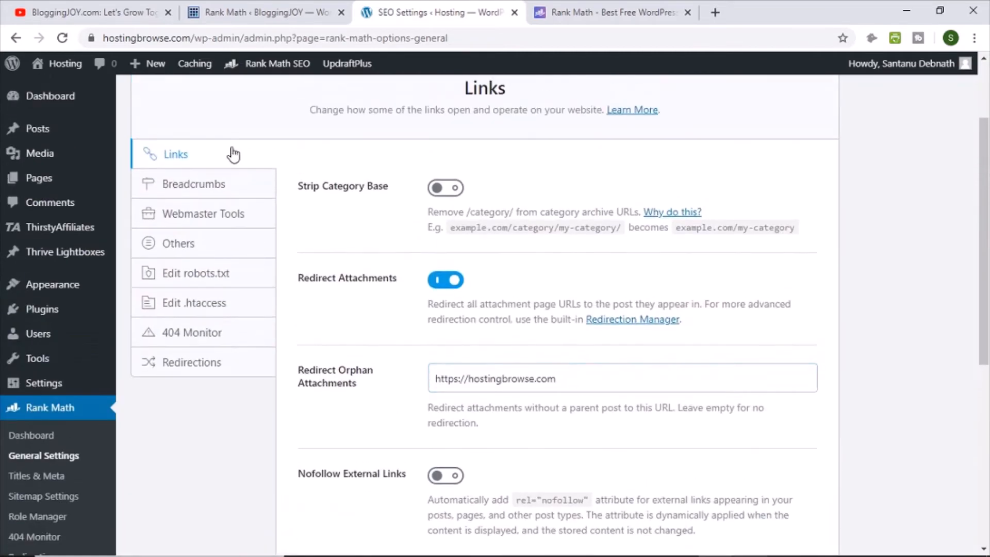
Review the breadcrumbs settings, including the theme template code, separator character and homepage link options
left_click(215, 185)
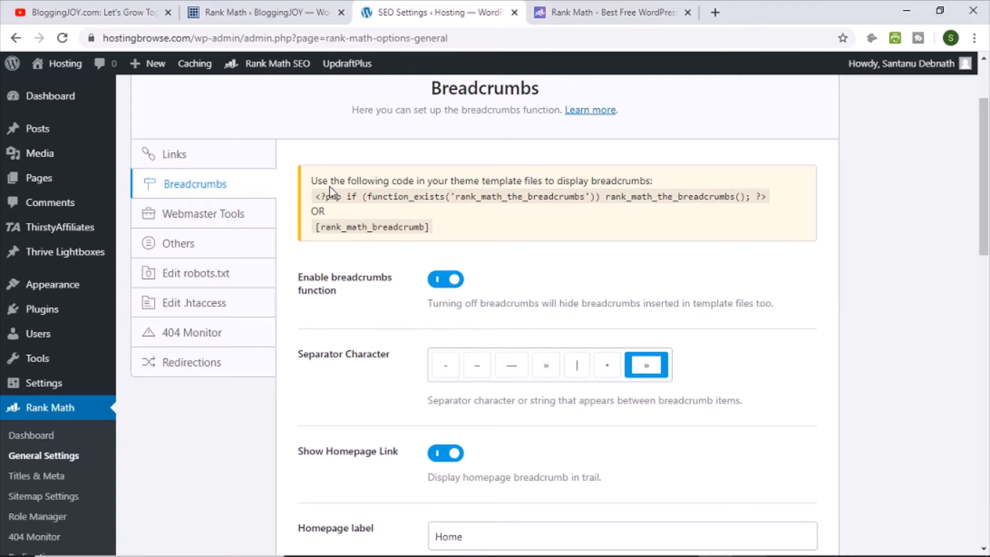
left_click_drag(314, 179, 470, 223)
left_click(576, 286)
scroll(404, 273, "down", 3)
scroll(404, 275, "up", 3)
Review the webmaster tools verification fields, from Google Search Console through Pinterest
left_click(214, 213)
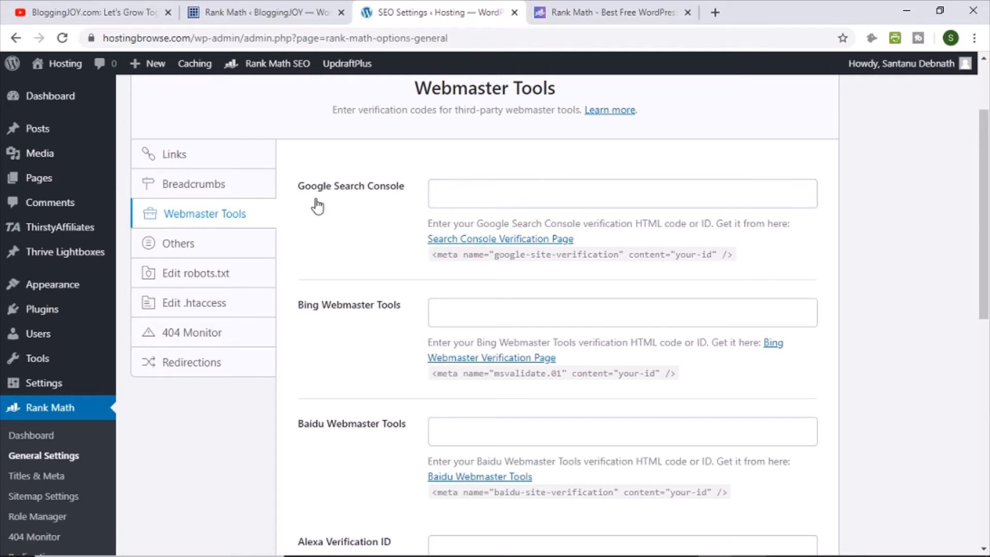
scroll(423, 363, "down", 1)
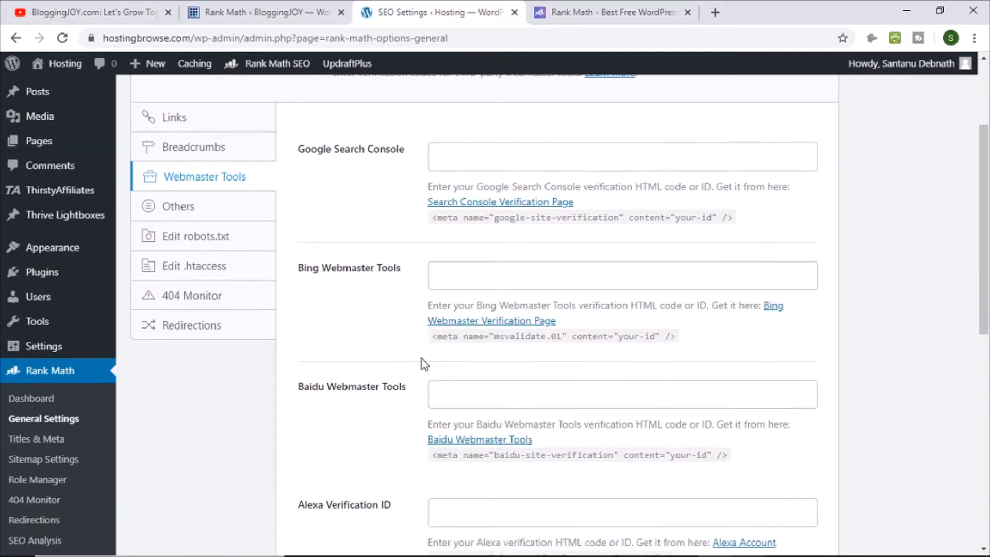
scroll(423, 363, "down", 6)
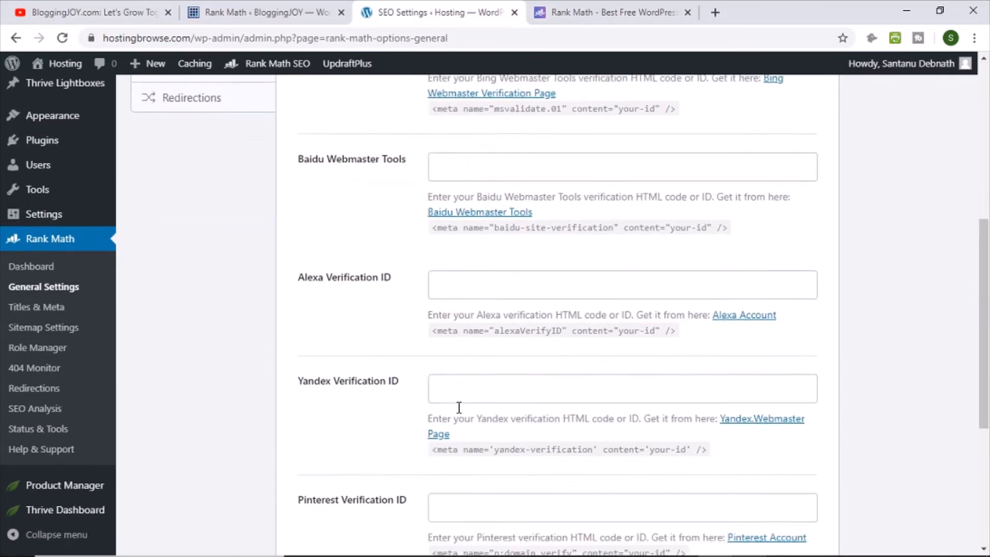
scroll(459, 408, "down", 6)
scroll(424, 404, "up", 2)
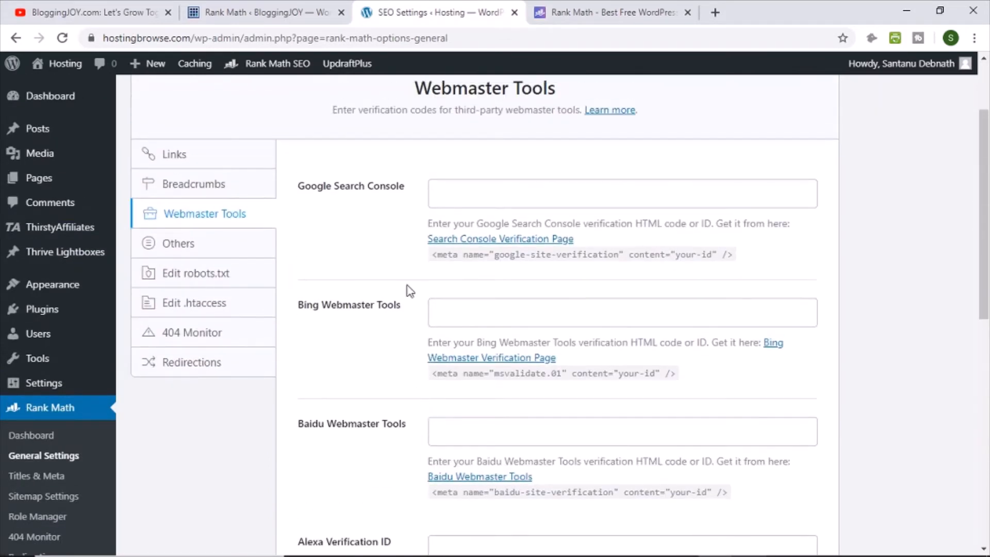
Examine the Others settings for usage tracking, SEO score display, RSS content and the available variables
left_click(178, 244)
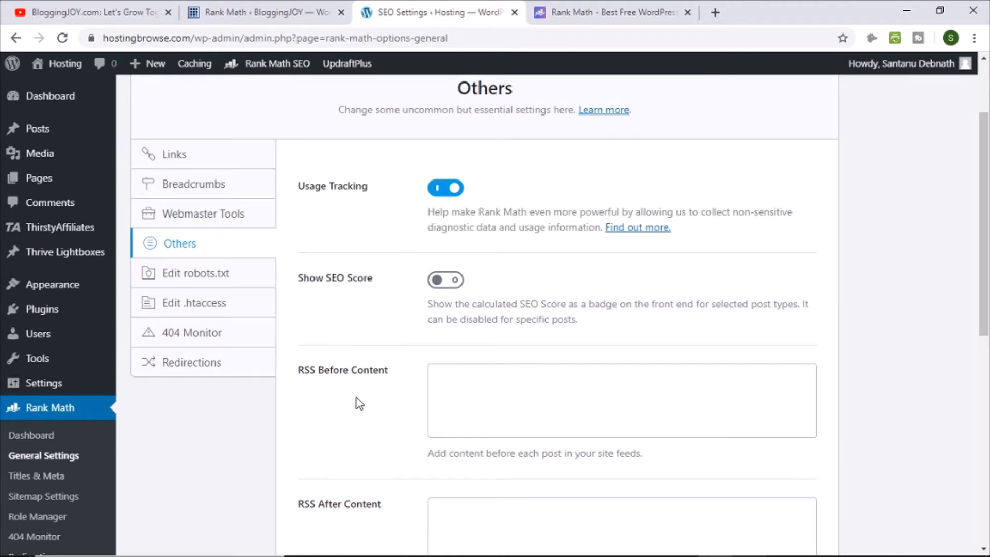
scroll(441, 347, "down", 3)
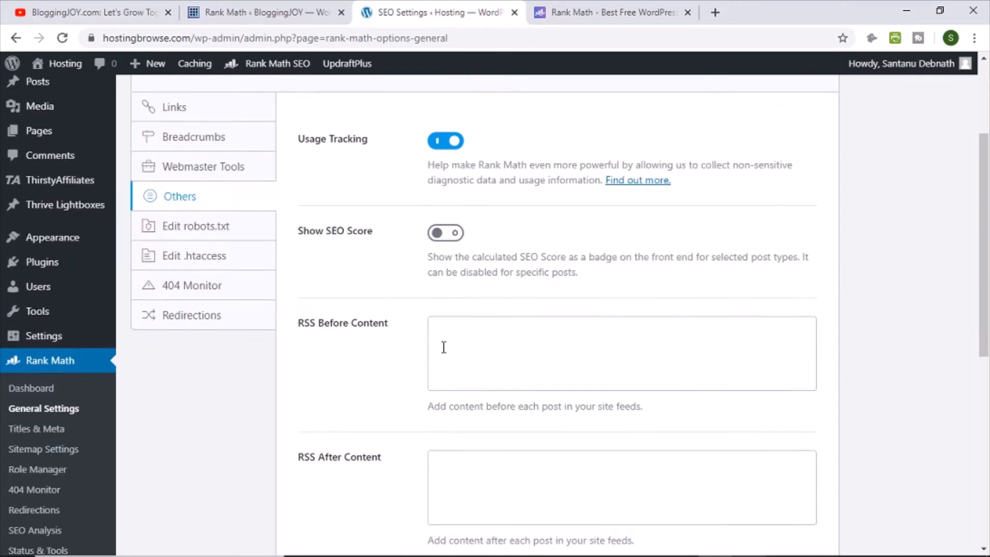
left_click_drag(496, 159, 812, 174)
left_click(750, 172)
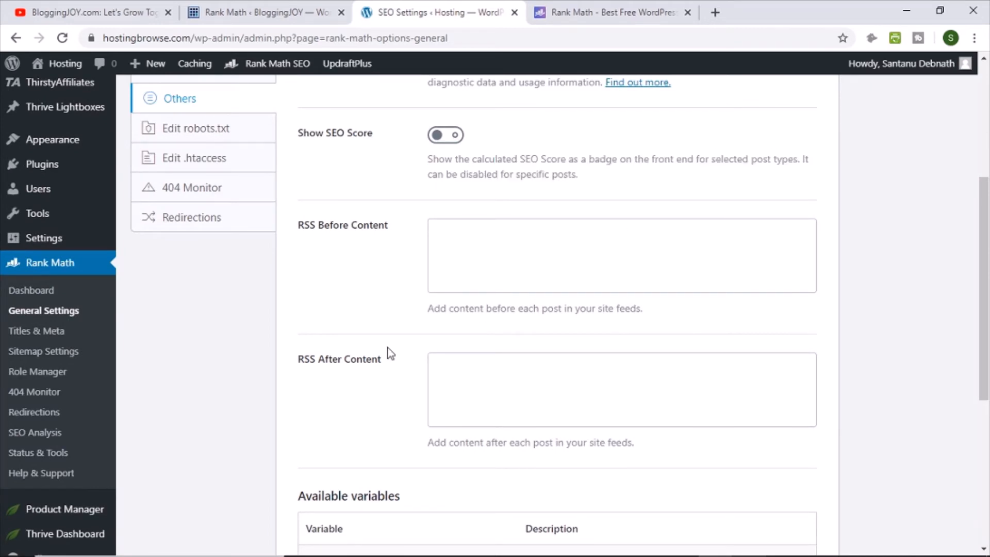
scroll(387, 347, "down", 6)
scroll(395, 385, "down", 1)
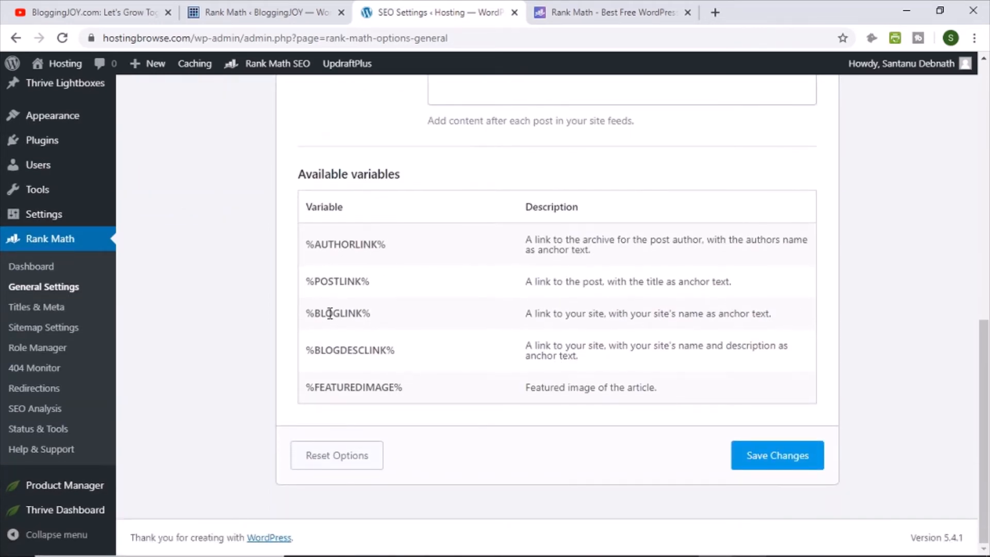
scroll(444, 361, "up", 10)
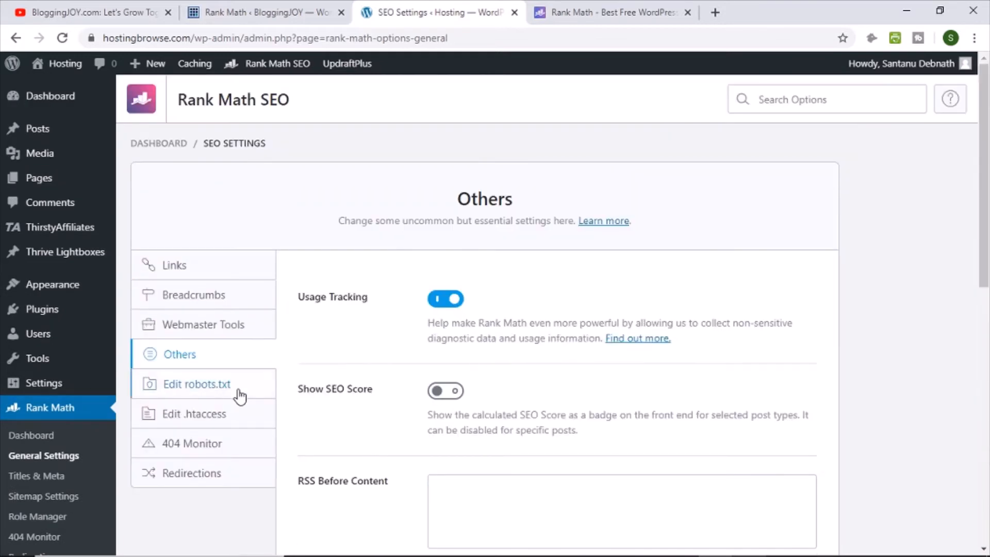
View the robots.txt contents and the .htaccess editor in the general settings
left_click(286, 390)
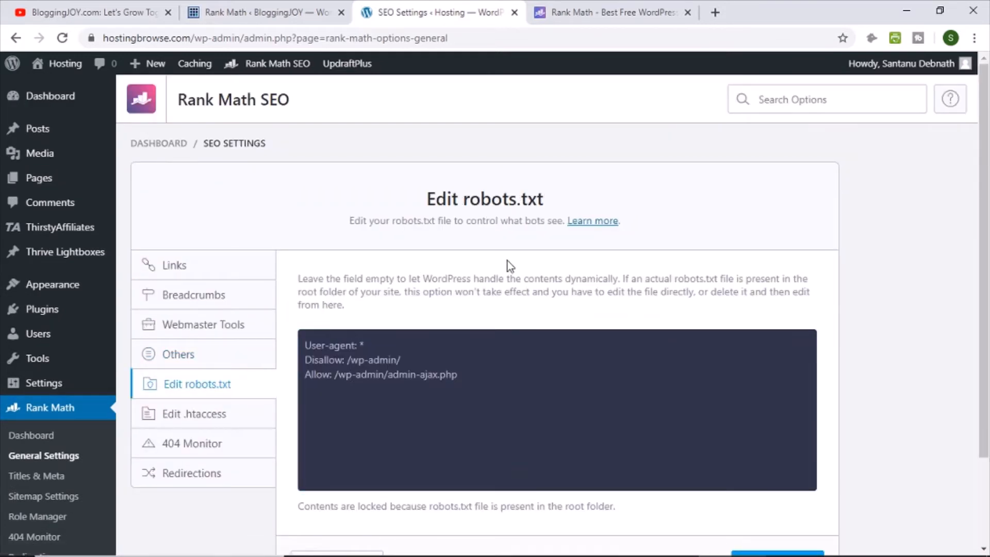
scroll(463, 298, "down", 1)
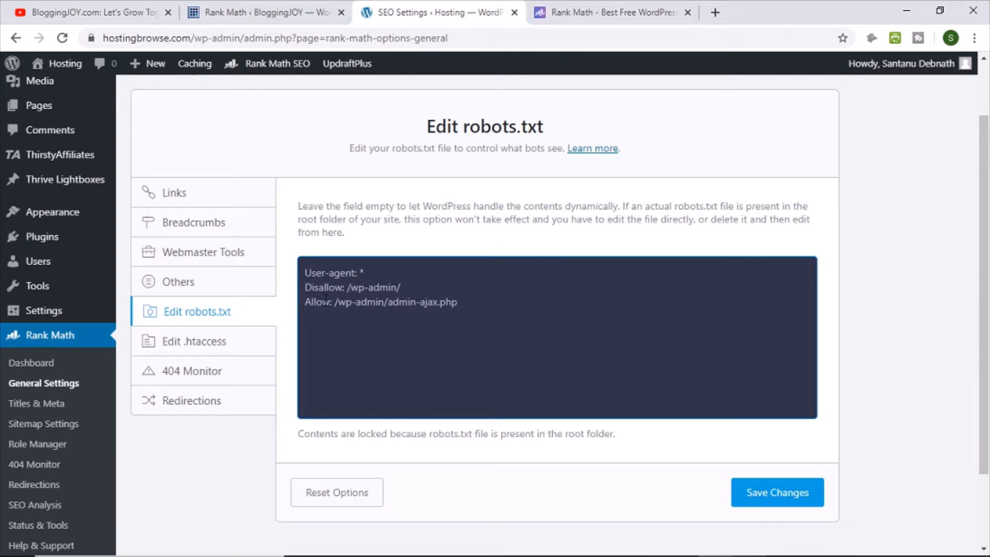
scroll(253, 323, "down", 1)
left_click(212, 269)
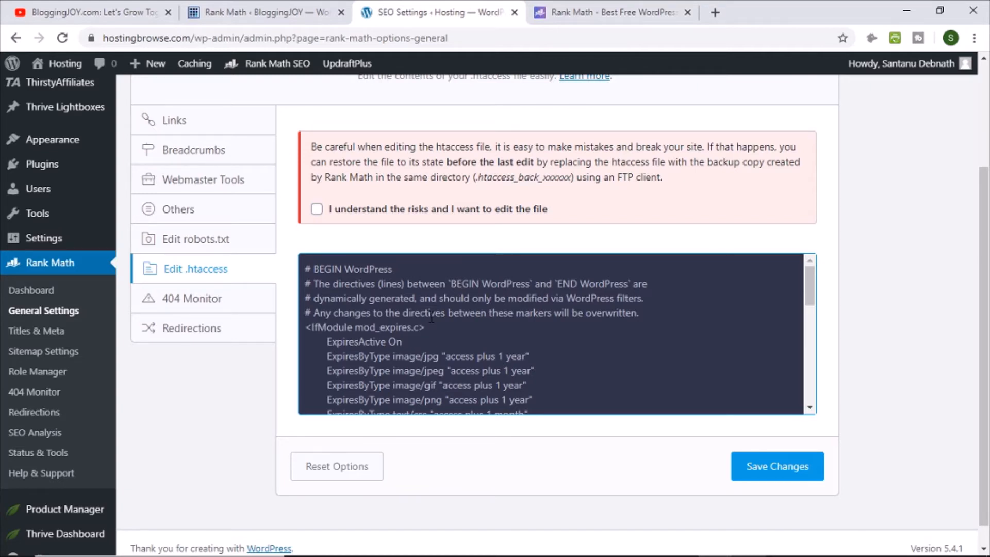
Review the 404 Monitor settings for mode, log limit, excluded paths and query parameters
left_click(173, 305)
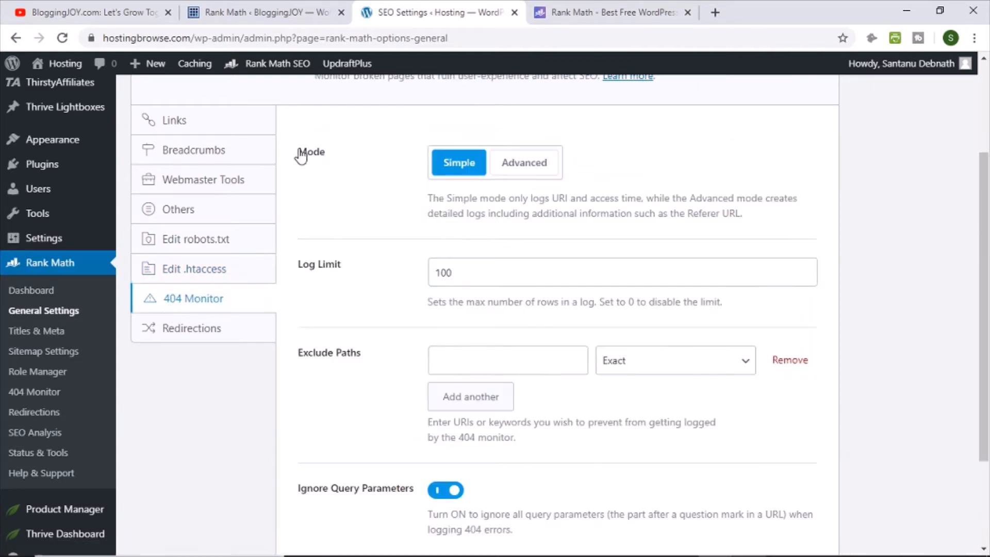
scroll(407, 384, "up", 3)
scroll(403, 380, "down", 3)
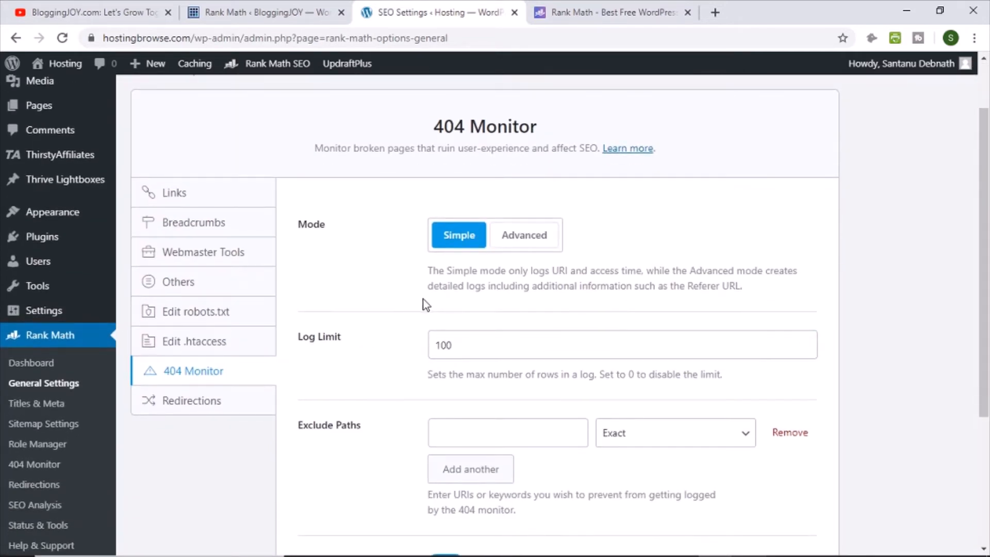
Try the Advanced mode in the 404 Monitor settings and set the mode back to Simple
left_click(524, 166)
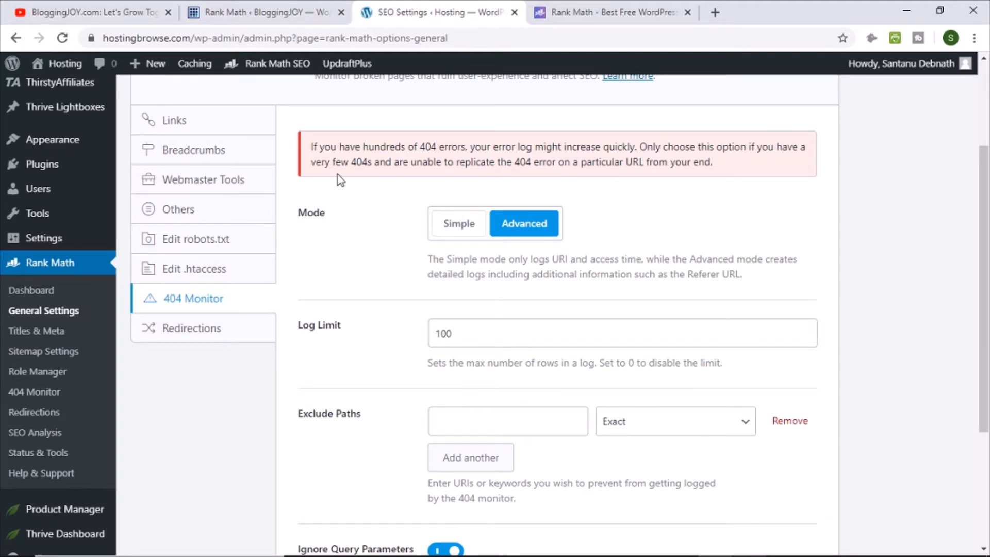
left_click(454, 226)
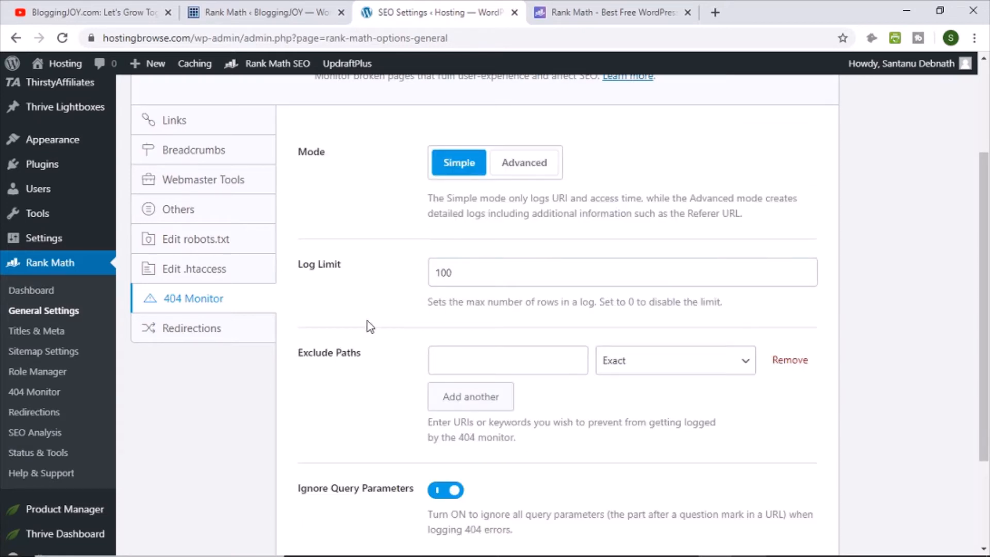
Review the Redirections settings for debugging, fallback behavior, redirection type and auto post redirect
left_click(191, 328)
scroll(427, 217, "up", 3)
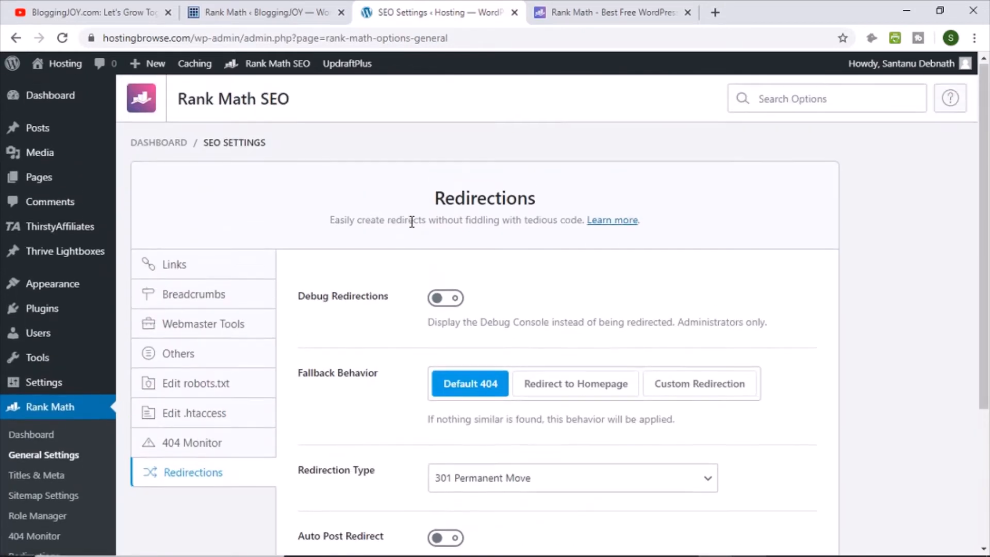
scroll(412, 222, "down", 4)
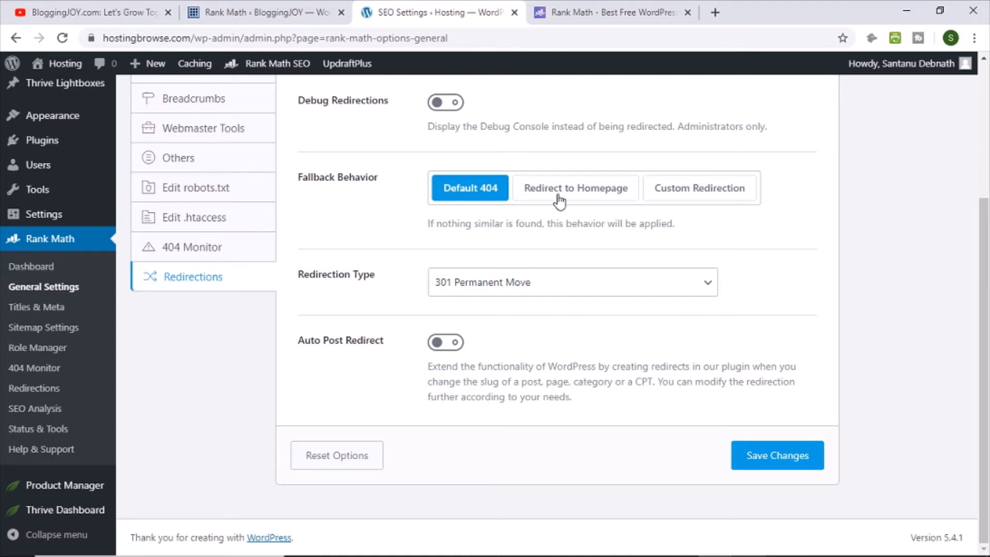
Open the site's front end in a new tab, close the Rank Math sign-up tab, and load the nonexistent address hostingbrowse.com/hgfhgf
left_click(583, 12)
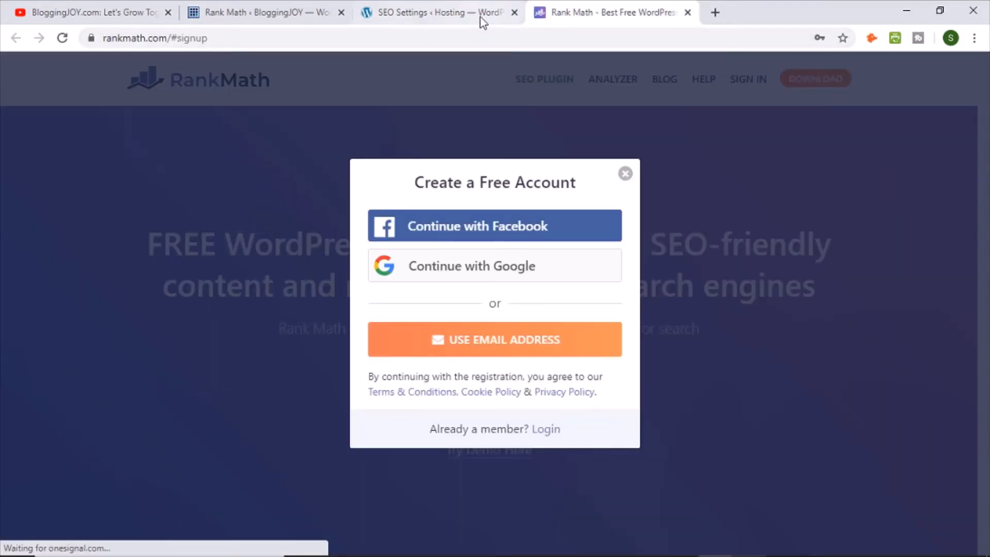
left_click(443, 12)
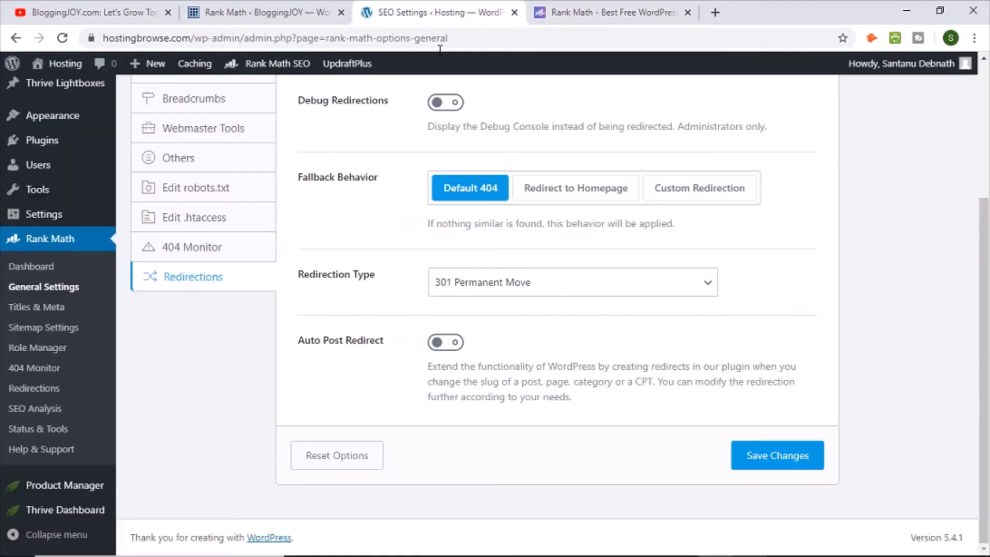
right_click(67, 66)
left_click(103, 79)
left_click(713, 14)
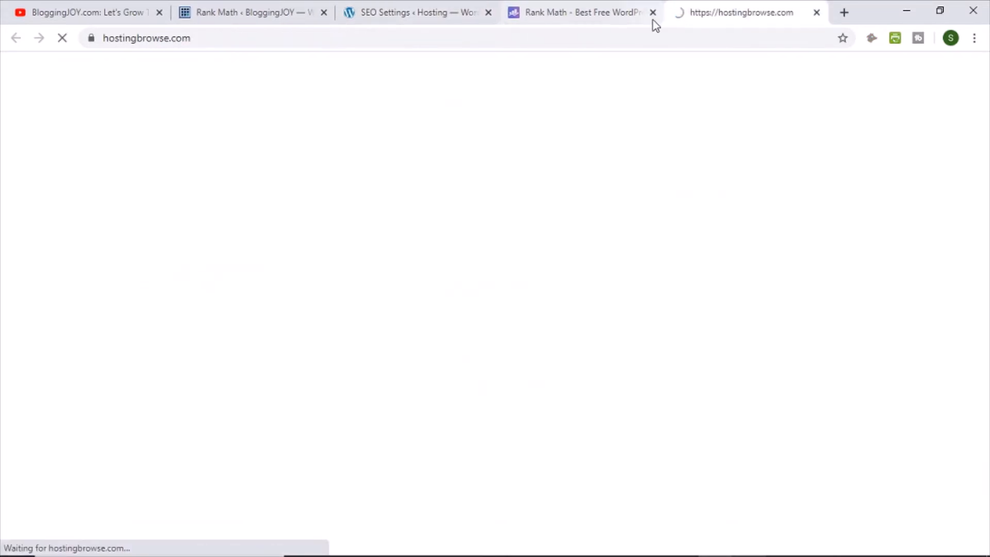
left_click(653, 13)
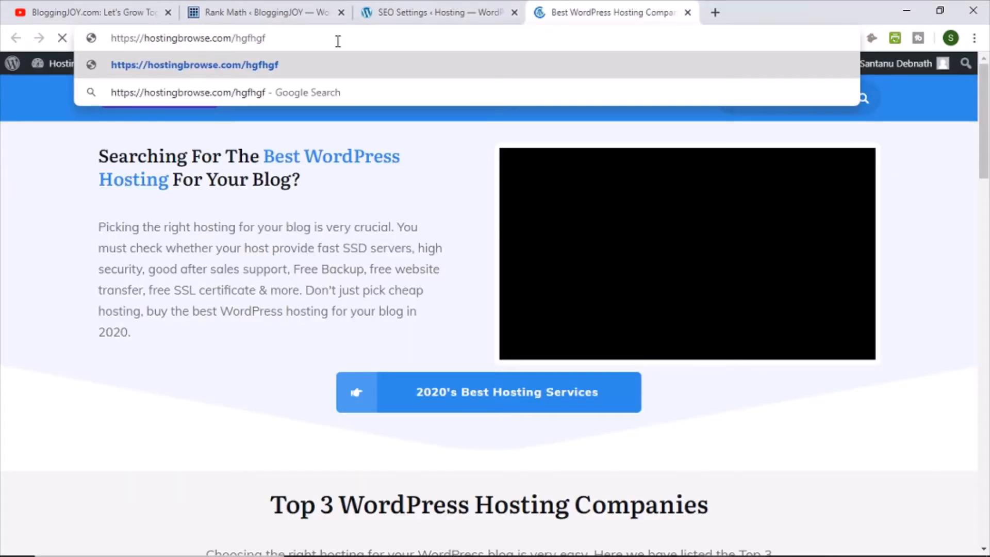
key("Return")
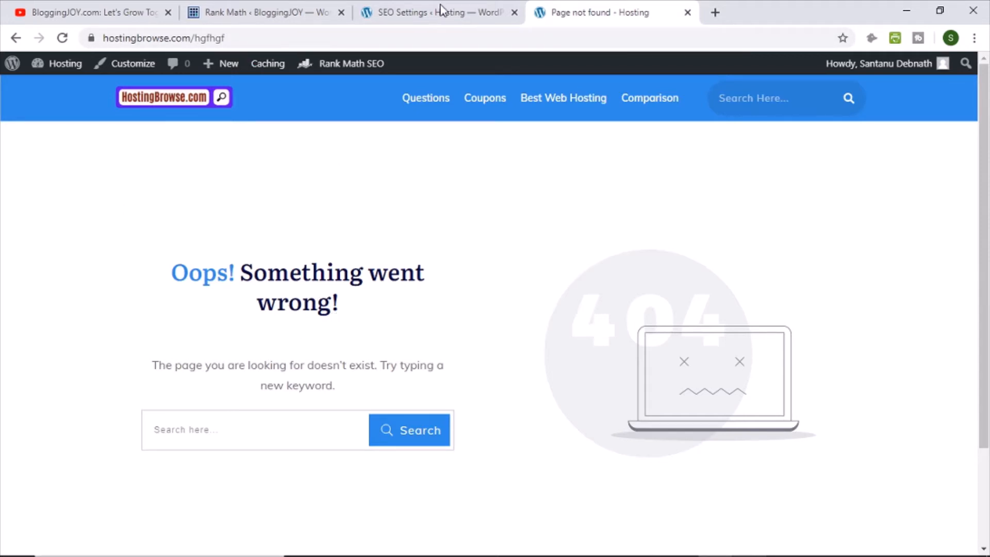
Set the redirections' Fallback Behavior to Redirect to Homepage and save the changes
left_click(397, 16)
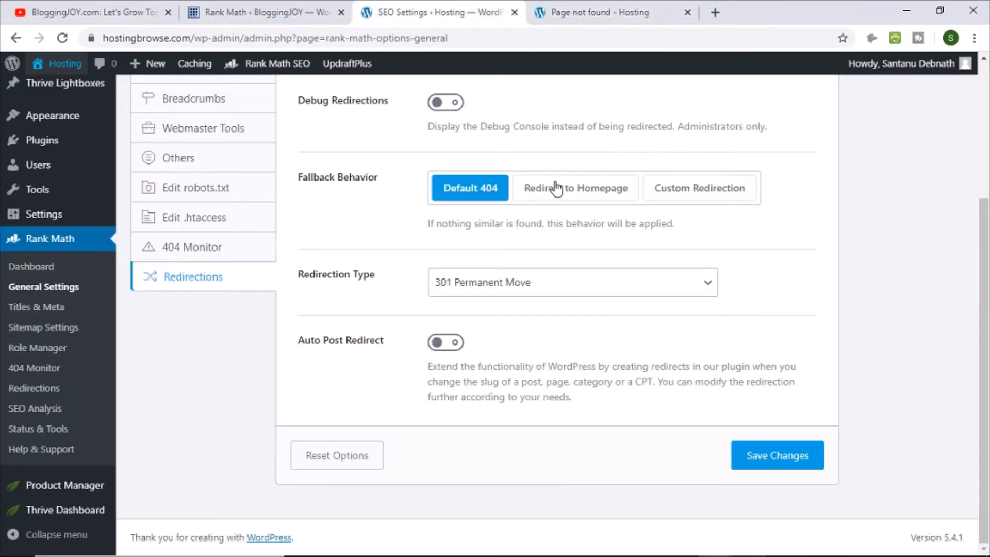
left_click(592, 192)
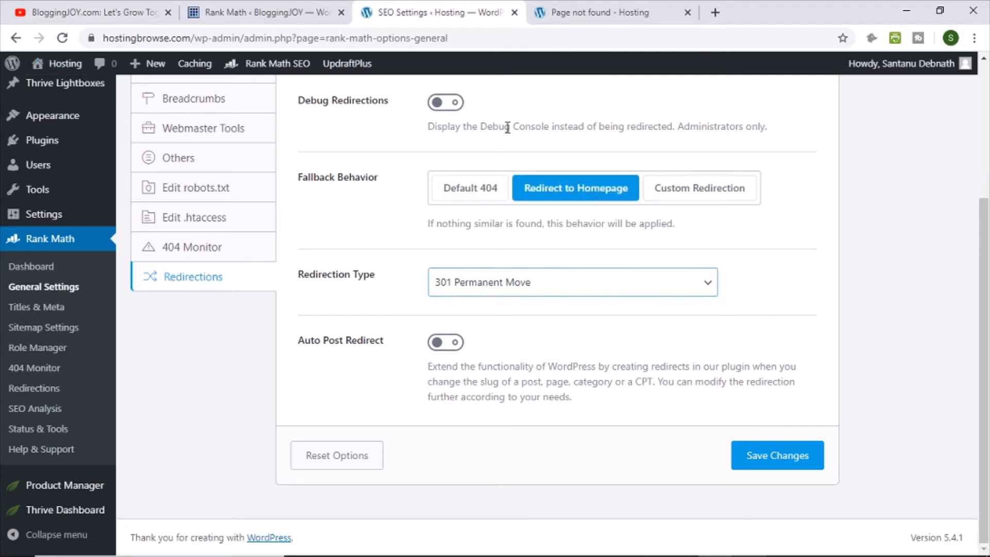
left_click(581, 20)
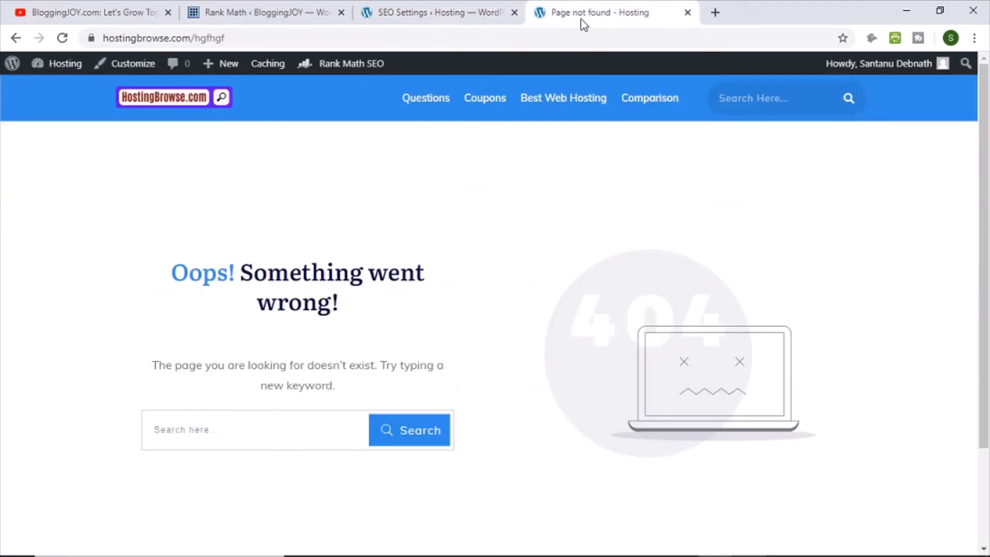
left_click(453, 11)
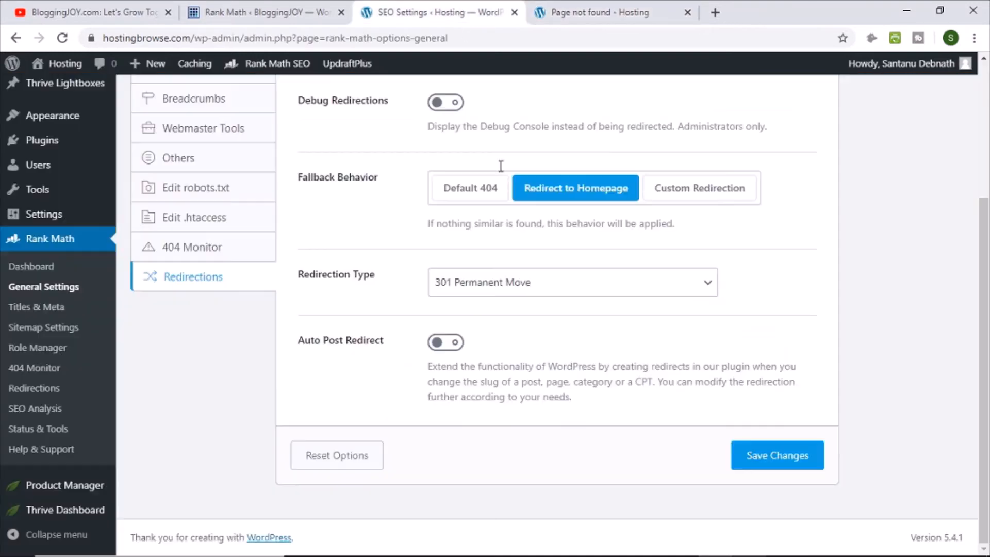
left_click(793, 466)
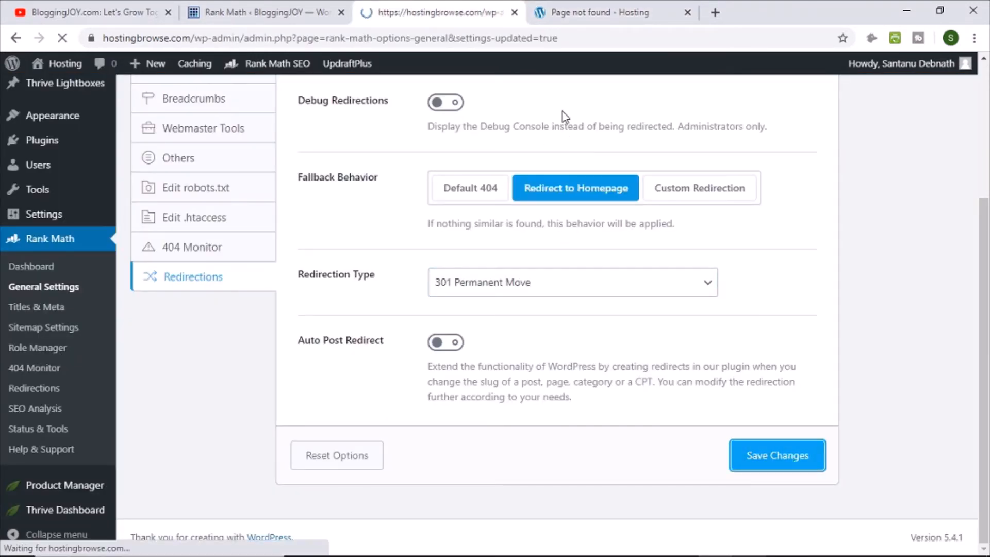
Reload the nonexistent hgfhgf address to test the fallback redirect, and return to the Redirections settings
left_click(587, 13)
left_click(61, 38)
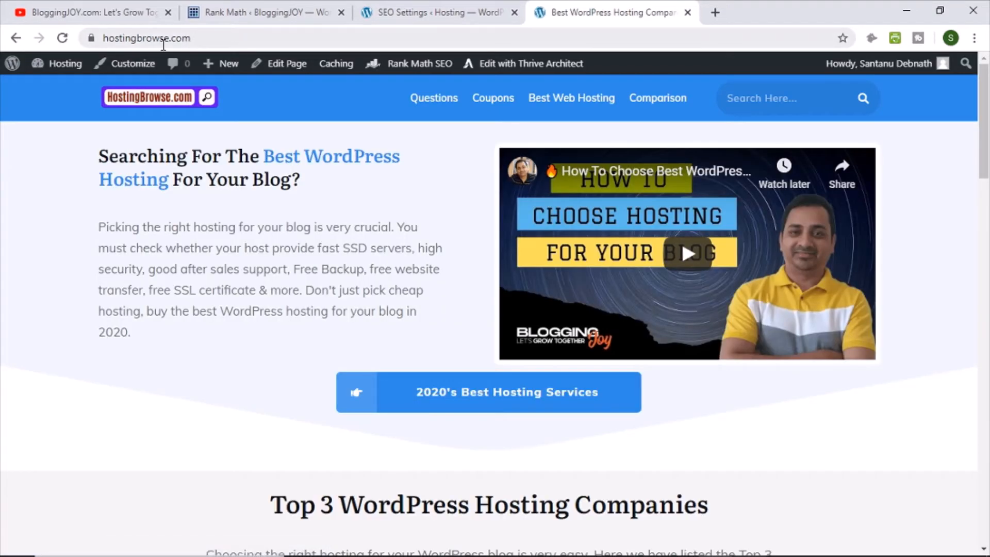
left_click(441, 7)
Try the Custom Redirection fallback with its Custom Url field, and switch back to Redirect to Homepage
scroll(651, 341, "down", 5)
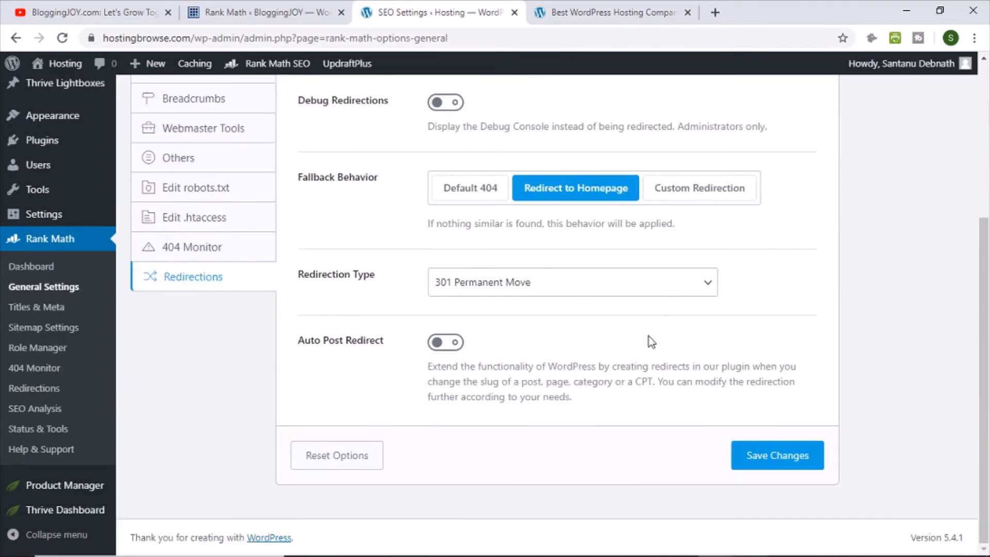
left_click(682, 197)
left_click(437, 273)
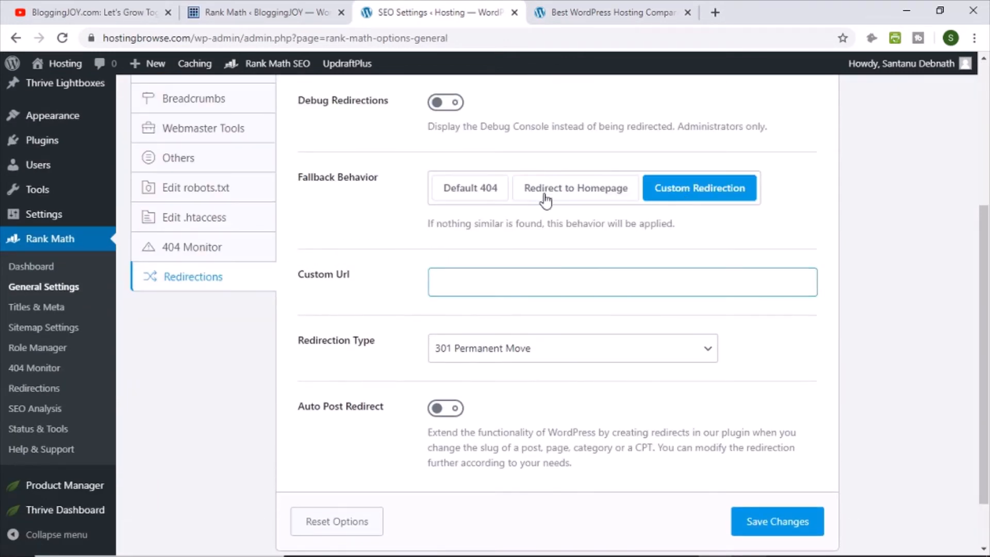
left_click(546, 199)
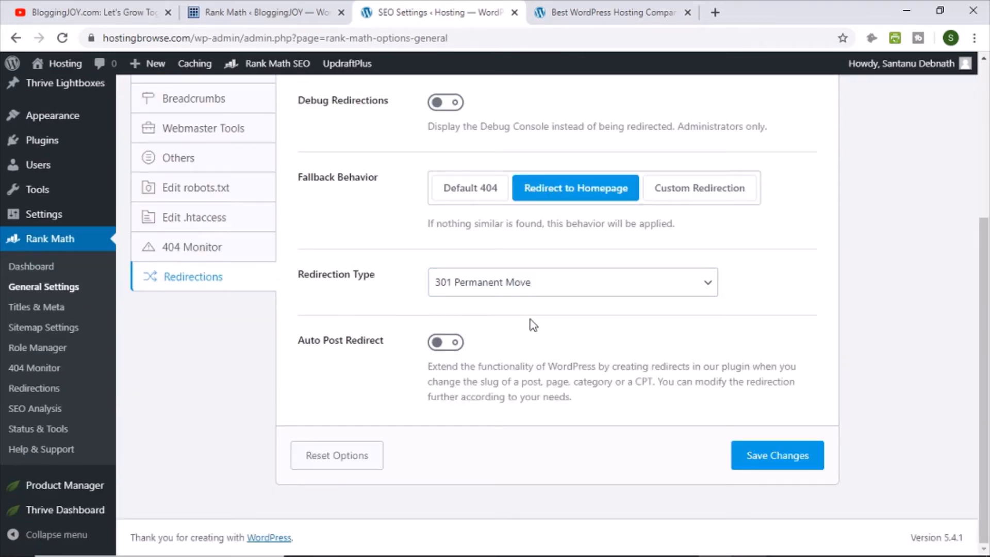
Enable Auto Post Redirect in the Redirections settings and save the changes
left_click(456, 344)
left_click(763, 466)
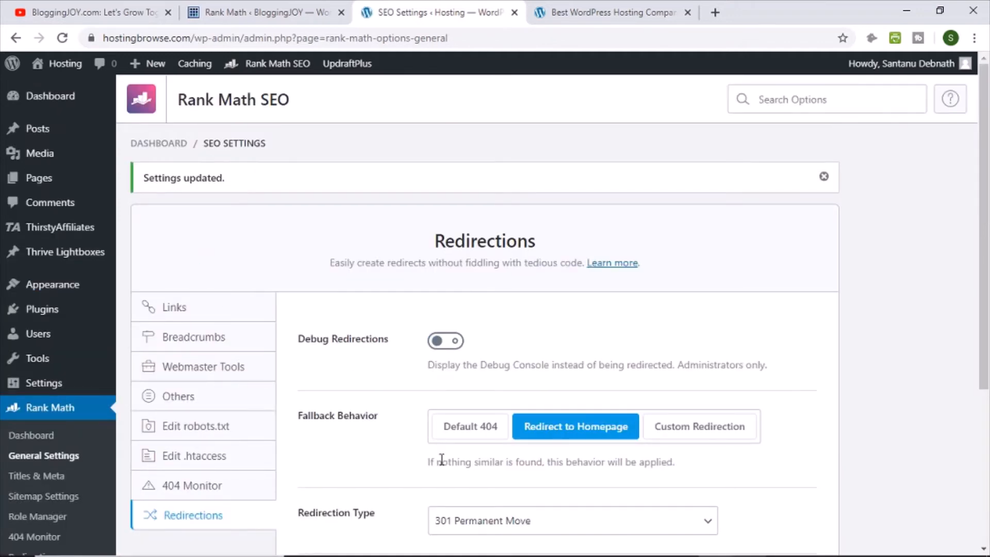
scroll(427, 458, "down", 3)
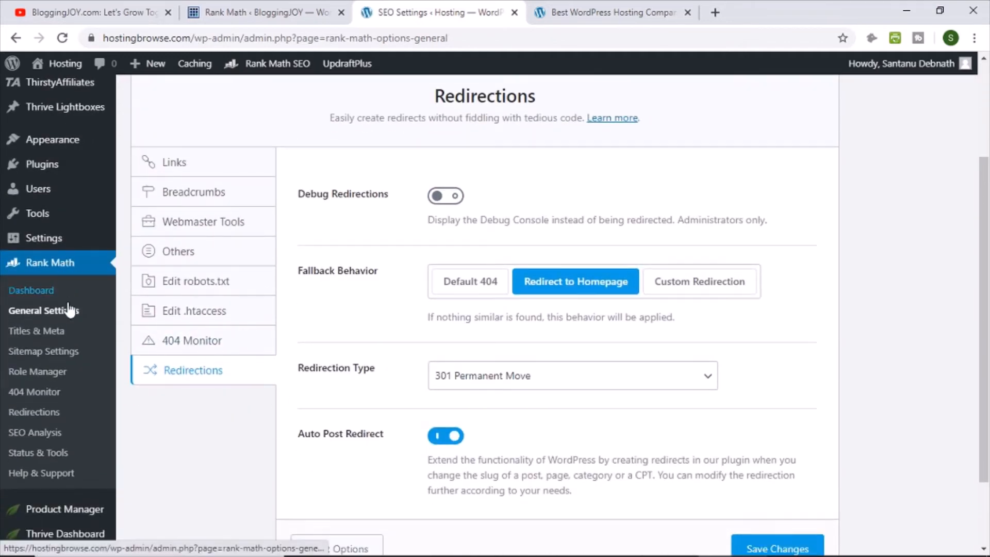
Review the Global Meta options under Titles & Meta, from Robots Meta through Twitter Card Type
left_click(27, 334)
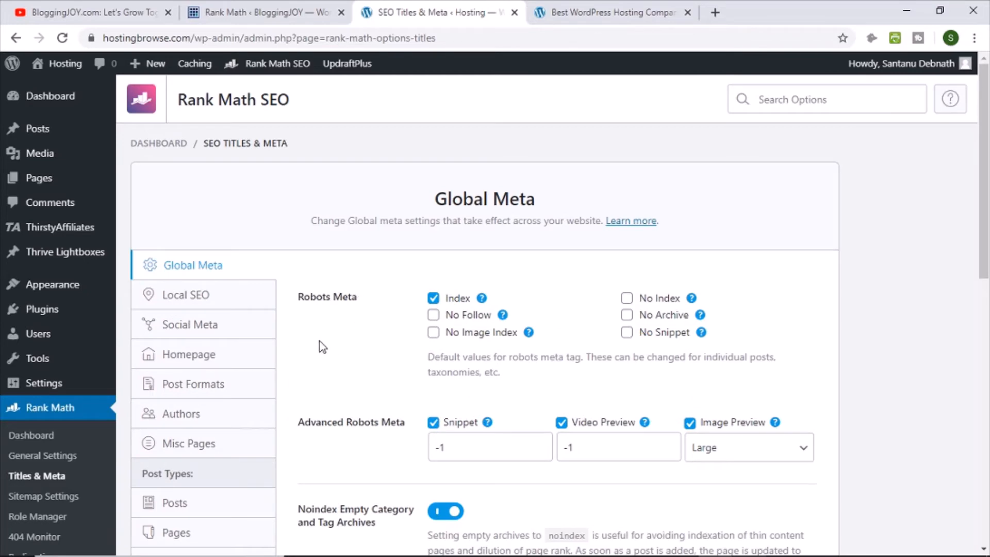
scroll(320, 342, "down", 12)
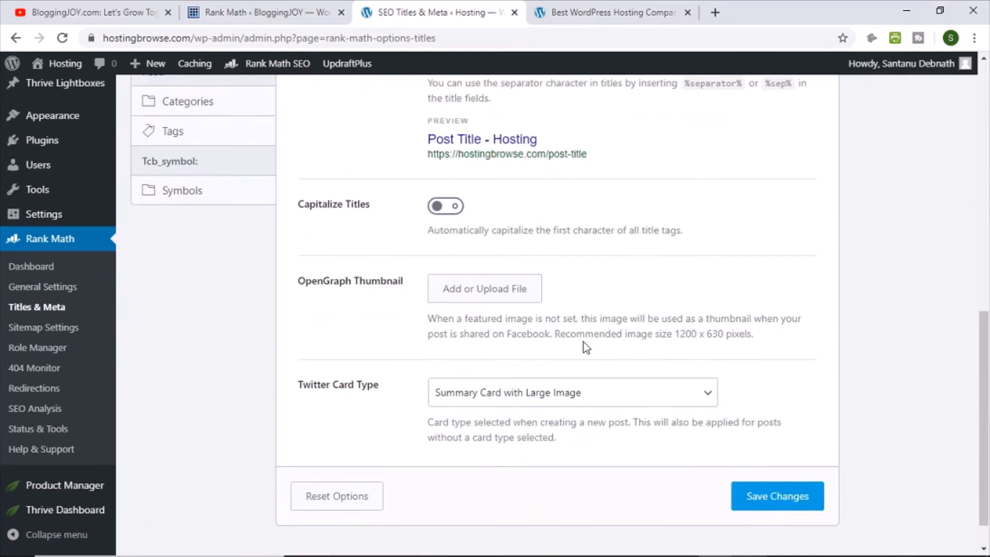
scroll(647, 365, "up", 12)
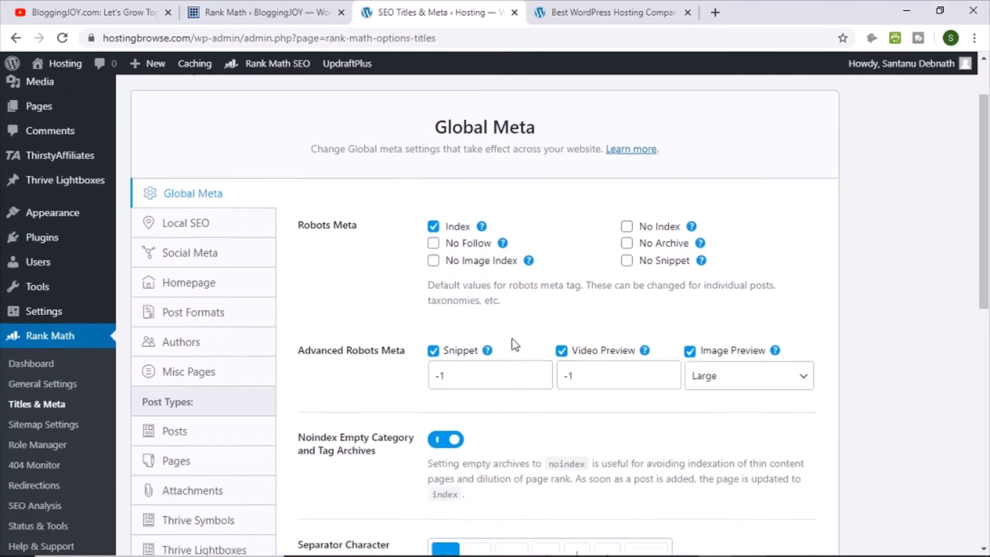
Look through the Local SEO, Social Meta, Homepage and Post Formats settings under Titles & Meta
left_click(211, 230)
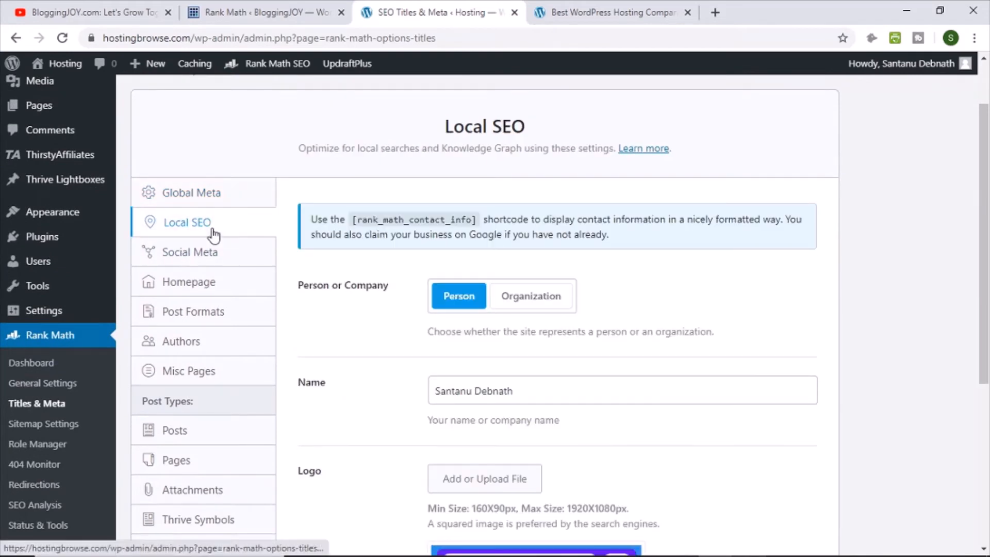
left_click(213, 260)
left_click(205, 287)
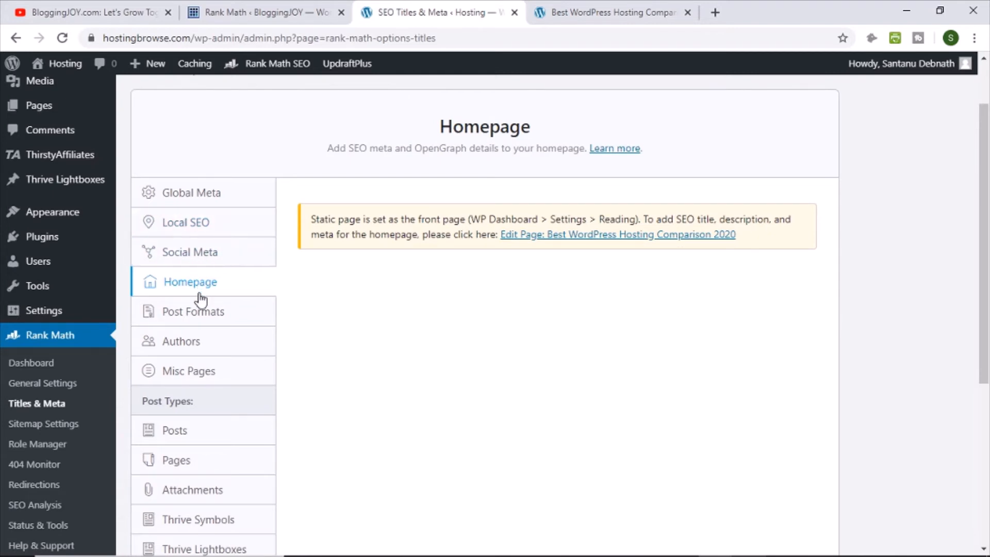
left_click(216, 315)
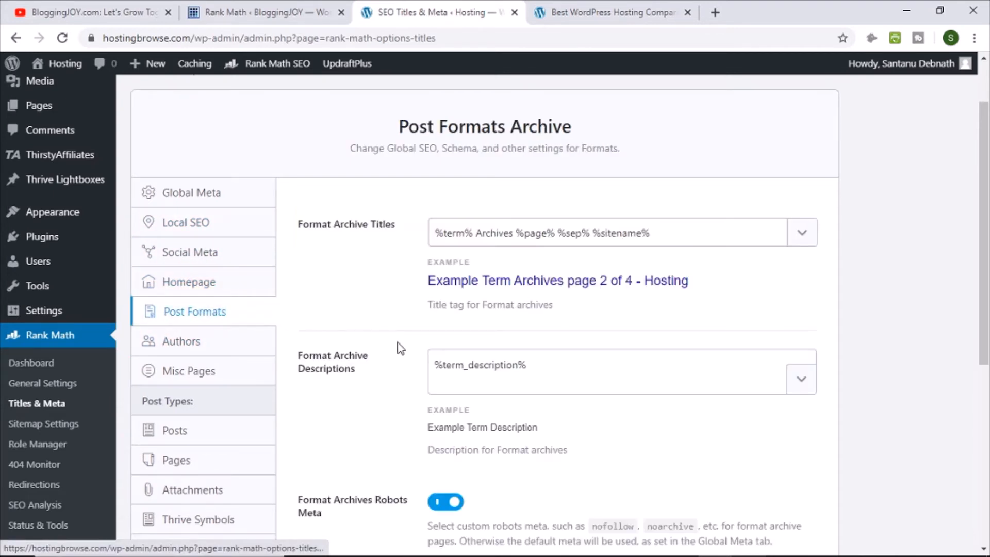
scroll(401, 348, "down", 3)
View the Authors settings, try enabling Author Archives, and set the option back to Disabled
left_click(181, 196)
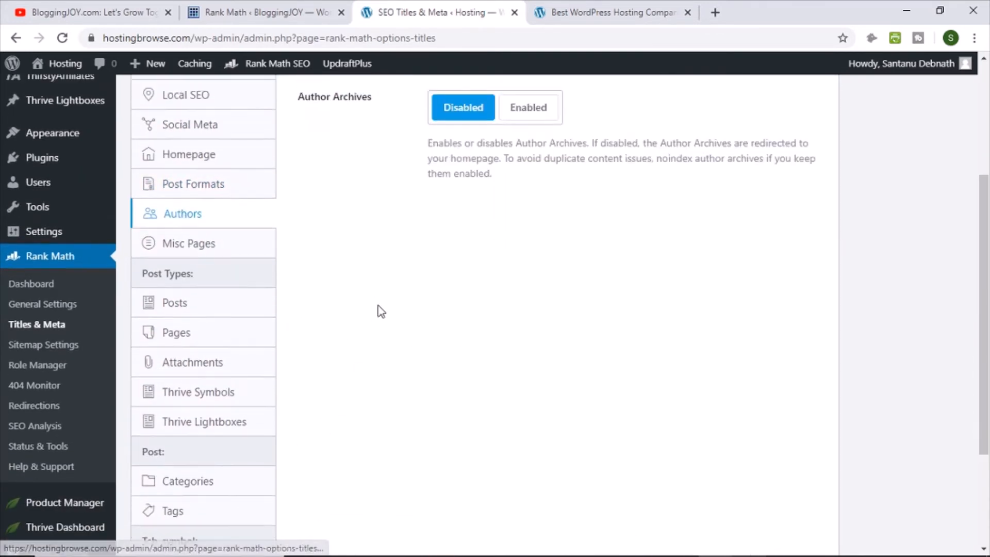
scroll(380, 309, "up", 2)
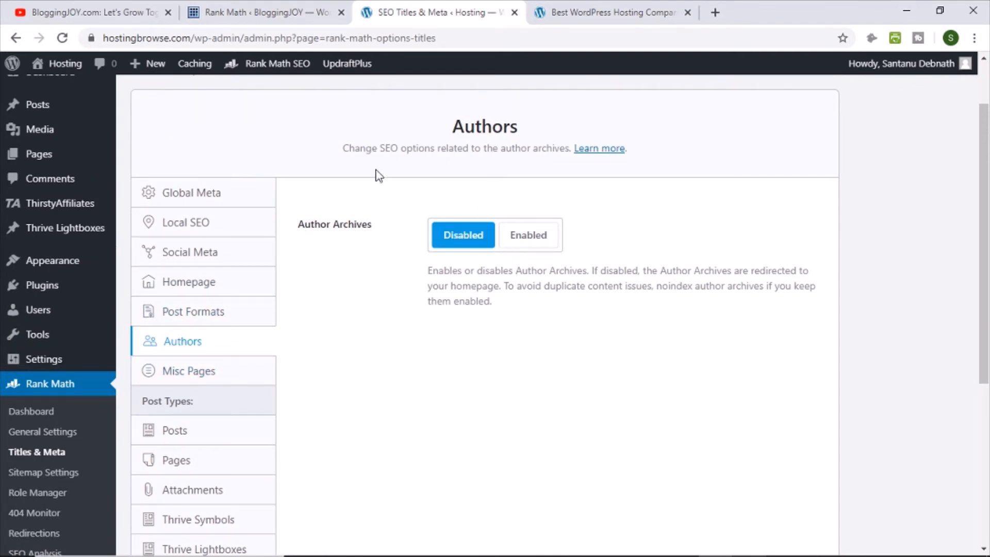
left_click(536, 243)
left_click(469, 249)
In the Misc Pages settings, enable Date Archives to examine the example archive title, and set the option back to Disabled
scroll(382, 335, "down", 3)
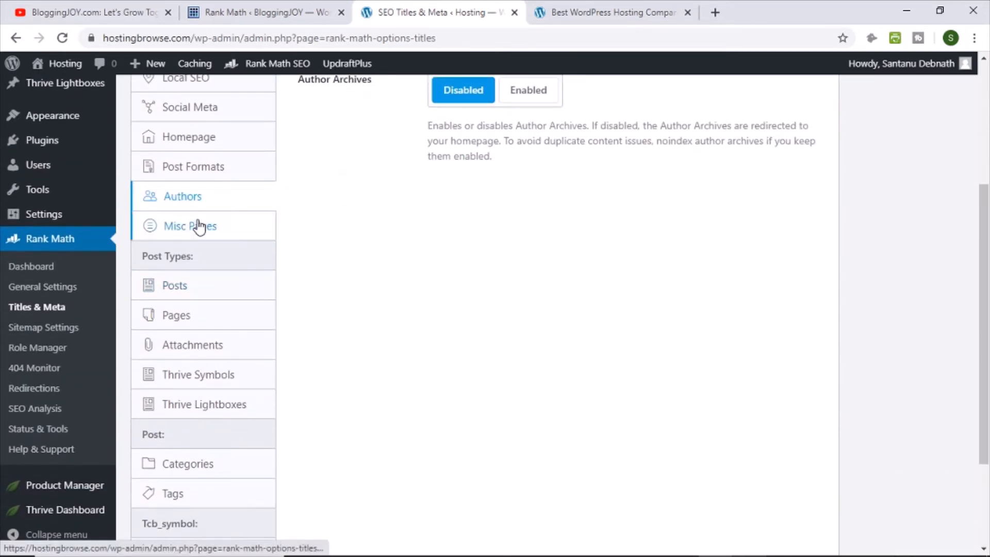
left_click(199, 227)
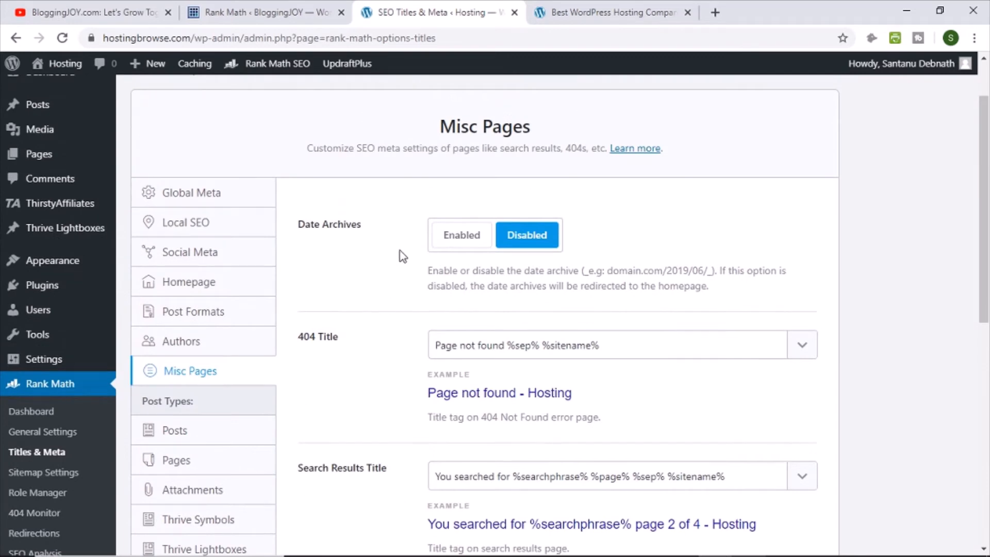
left_click(439, 236)
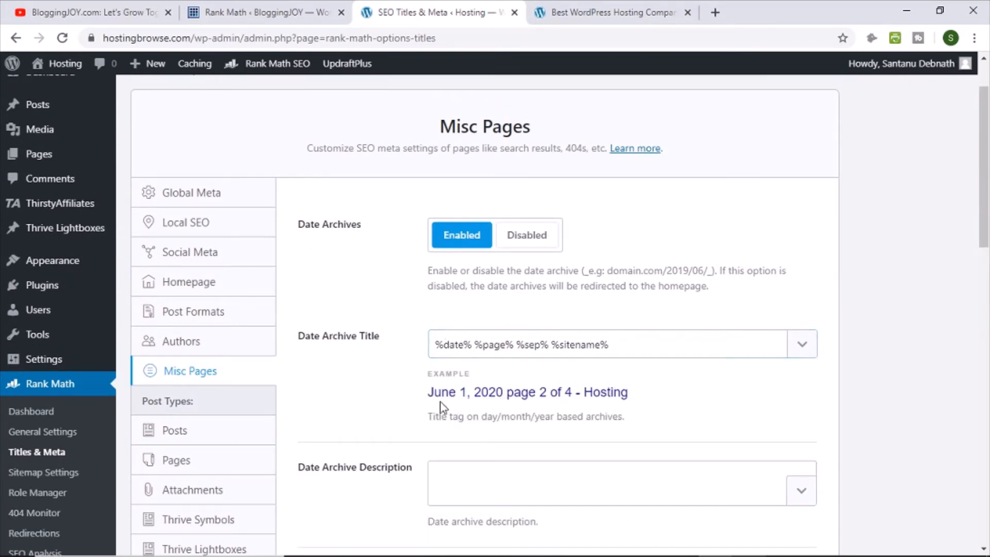
left_click_drag(432, 395, 660, 397)
left_click(497, 384)
left_click_drag(431, 395, 670, 397)
left_click(446, 396)
left_click_drag(434, 395, 694, 397)
left_click(694, 398)
left_click(524, 234)
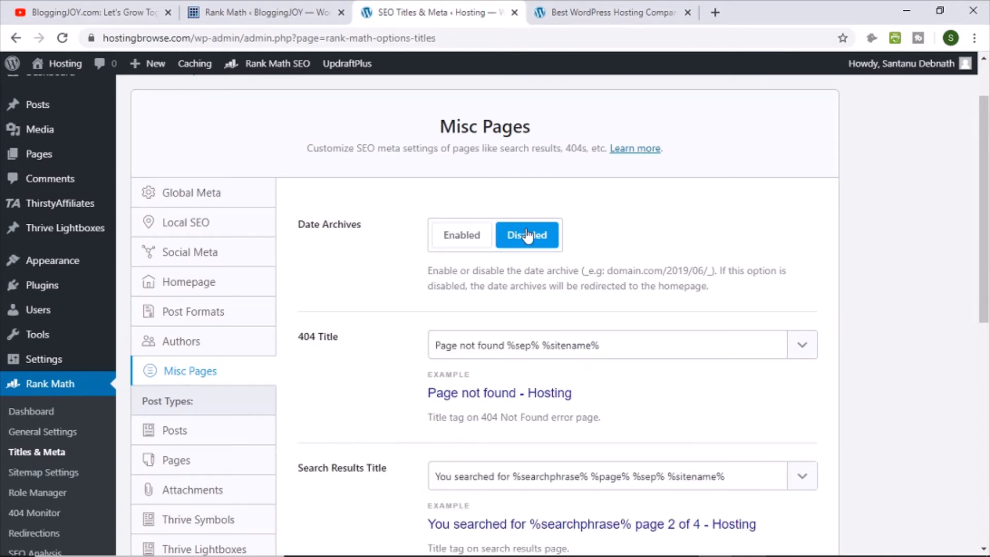
Look through the remaining Misc Pages options and the title and description templates for Posts and Pages under Titles & Meta
scroll(330, 309, "down", 1)
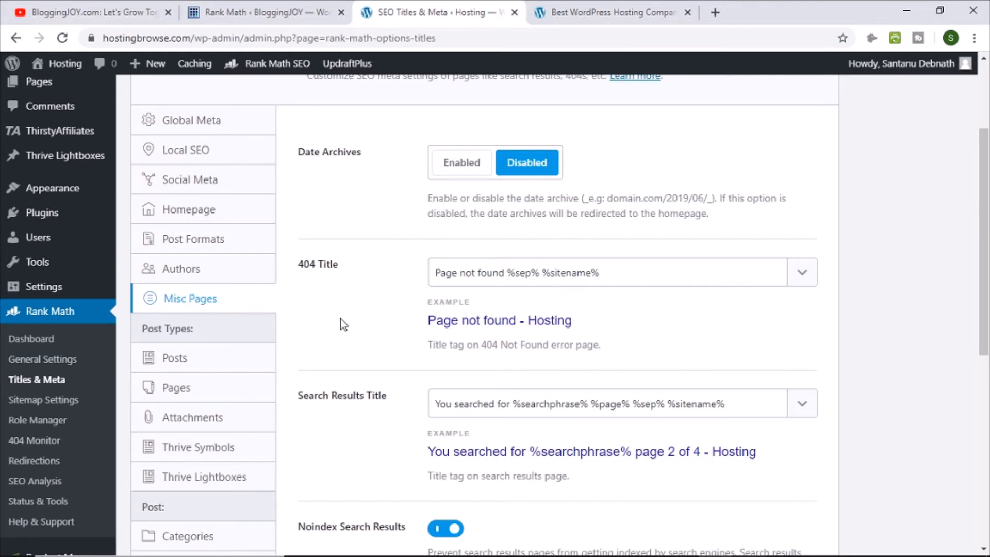
scroll(340, 323, "down", 1)
left_click(220, 285)
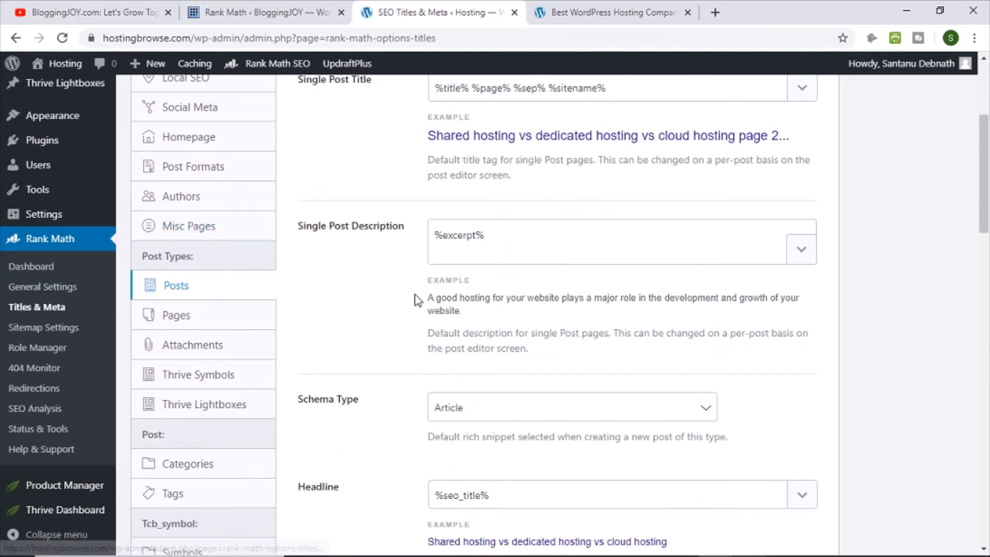
scroll(417, 299, "up", 1)
left_click(492, 172)
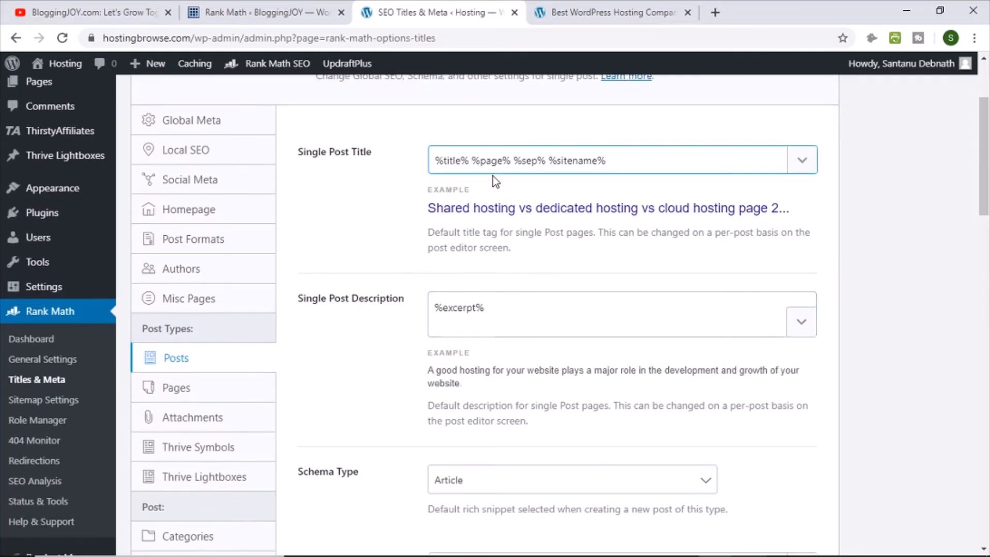
scroll(433, 361, "down", 1)
left_click(227, 314)
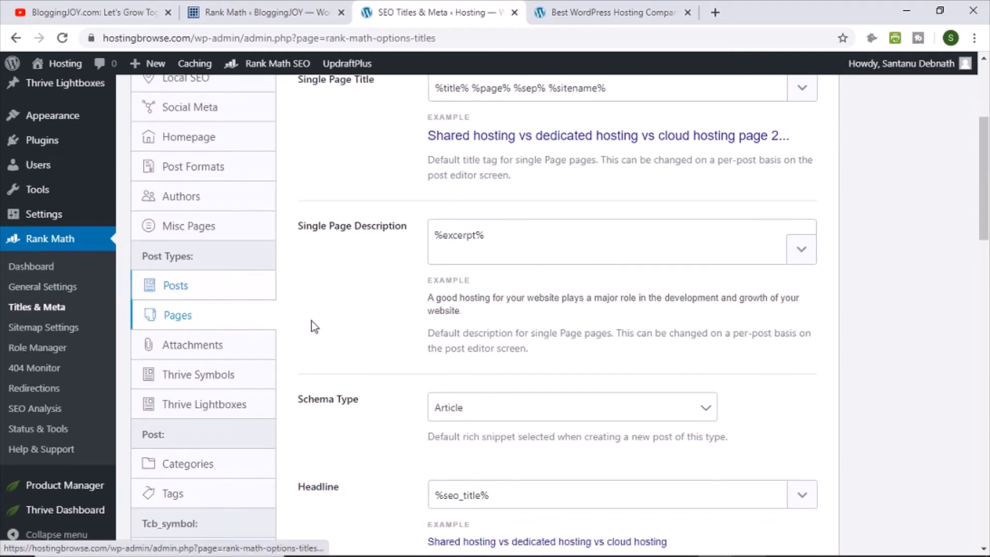
scroll(472, 273, "up", 3)
scroll(454, 304, "down", 2)
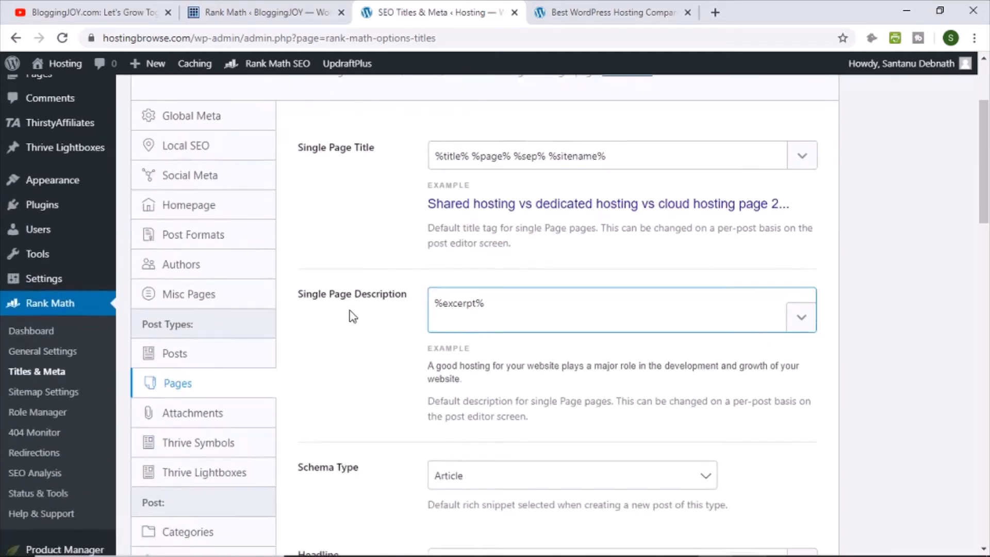
Open the Categories settings under Titles & Meta and examine the variables in the Category Archive Titles template against its example
scroll(346, 312, "down", 7)
left_click(205, 183)
scroll(397, 304, "up", 3)
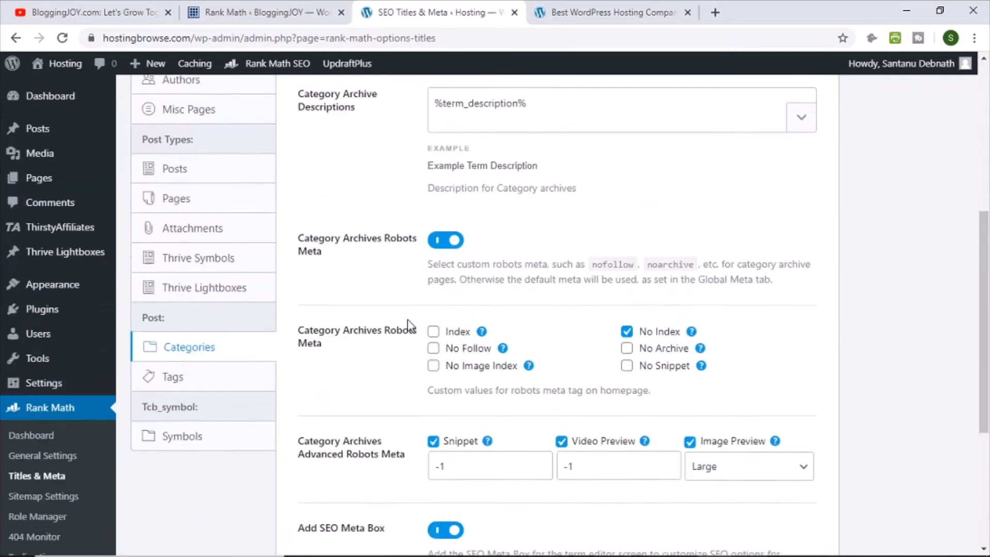
scroll(409, 325, "up", 3)
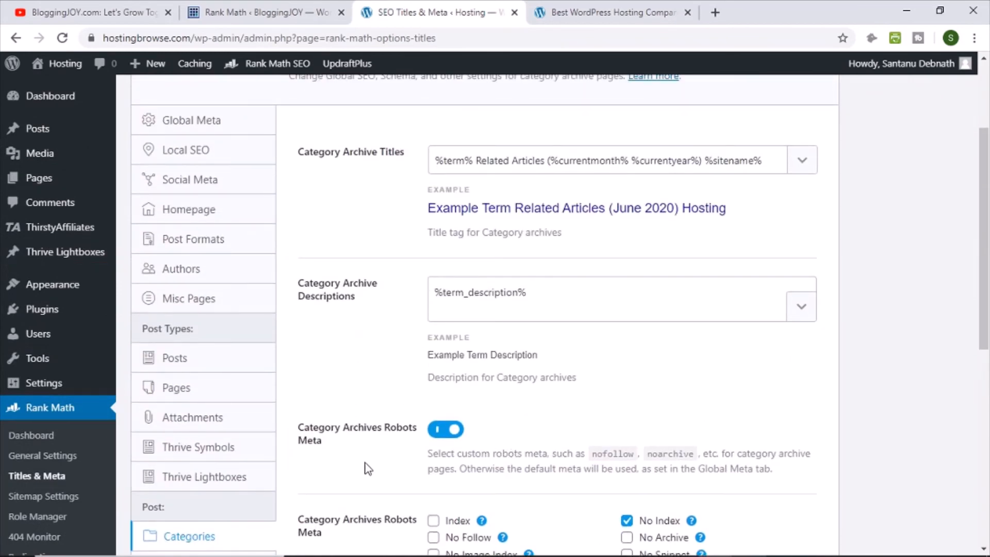
scroll(409, 337, "up", 3)
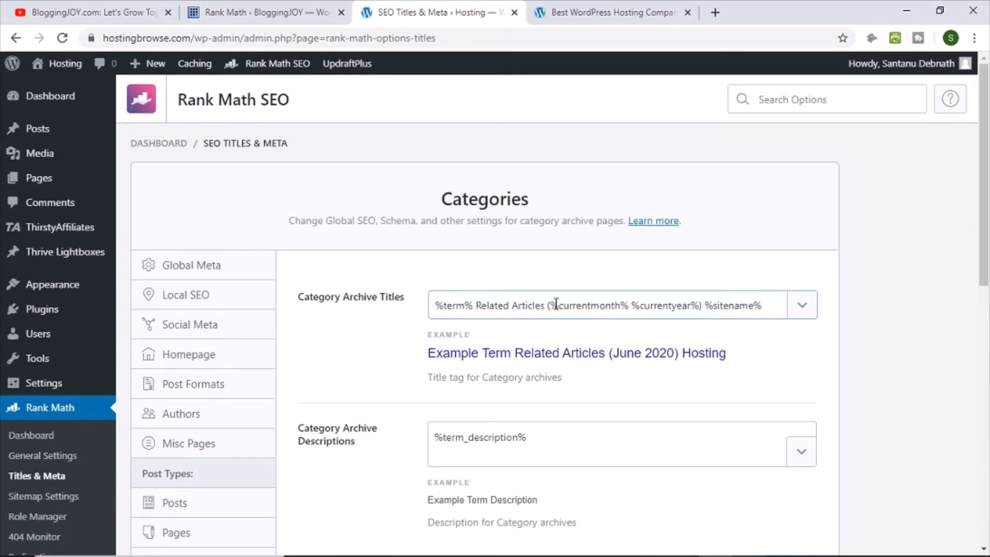
left_click(434, 305)
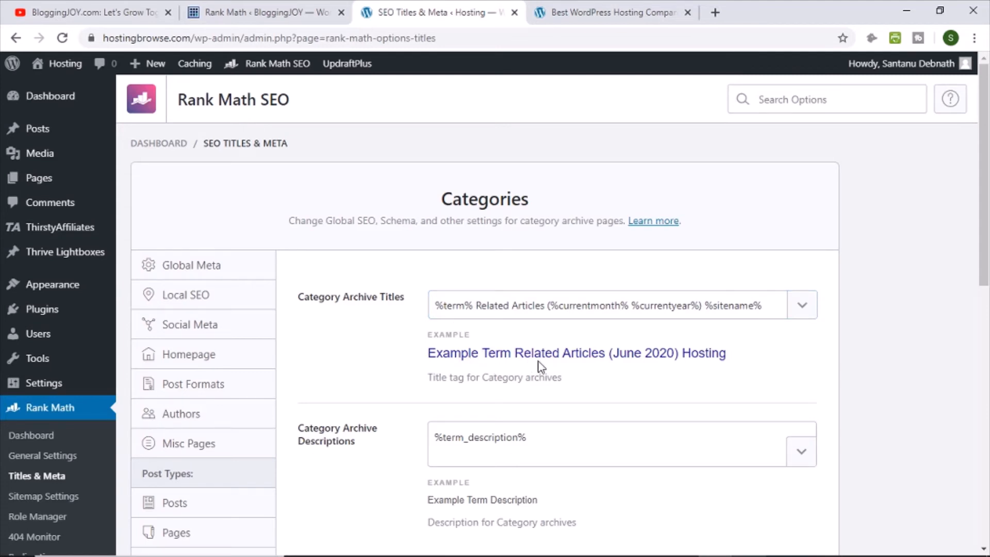
left_click(439, 306)
left_click_drag(439, 306, 768, 304)
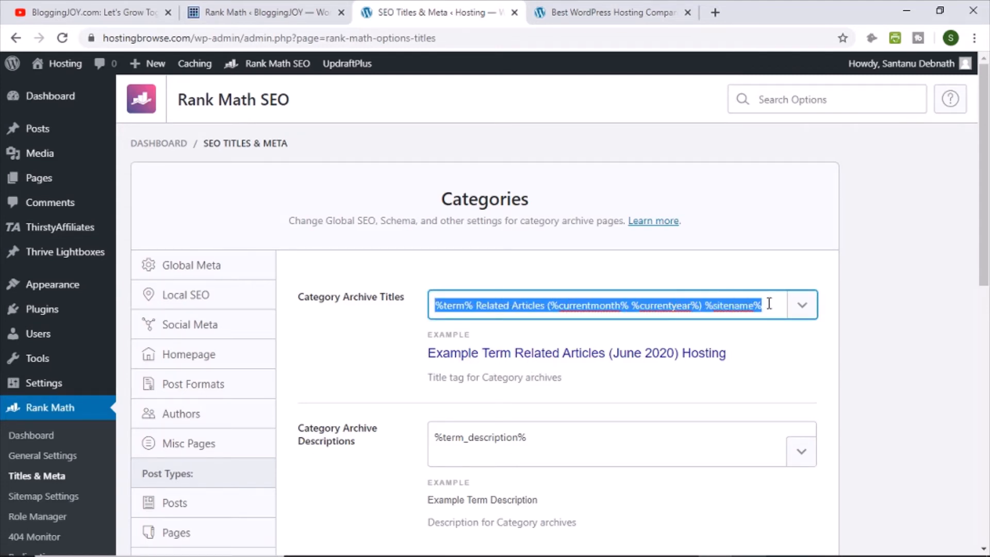
left_click(484, 337)
left_click(471, 311)
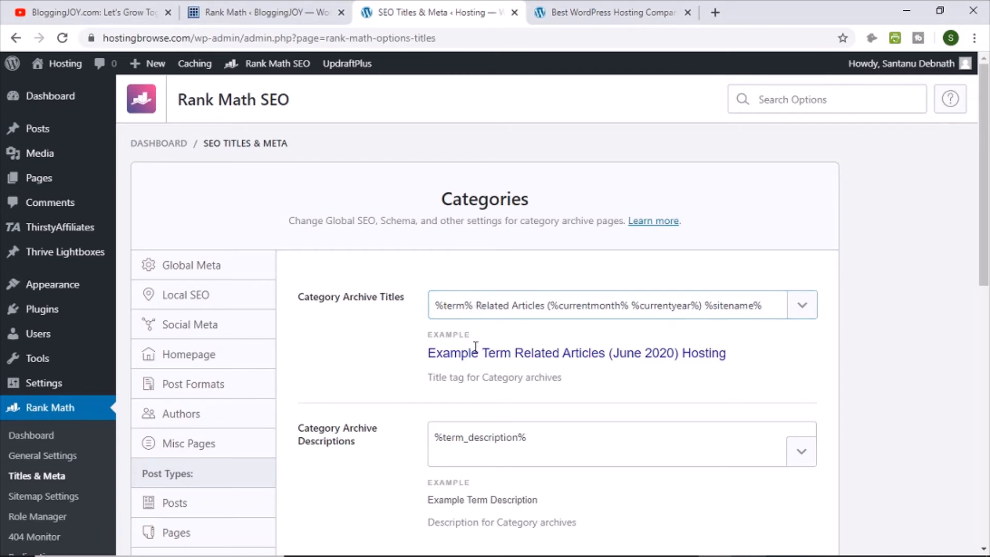
left_click(448, 307)
left_click(494, 335)
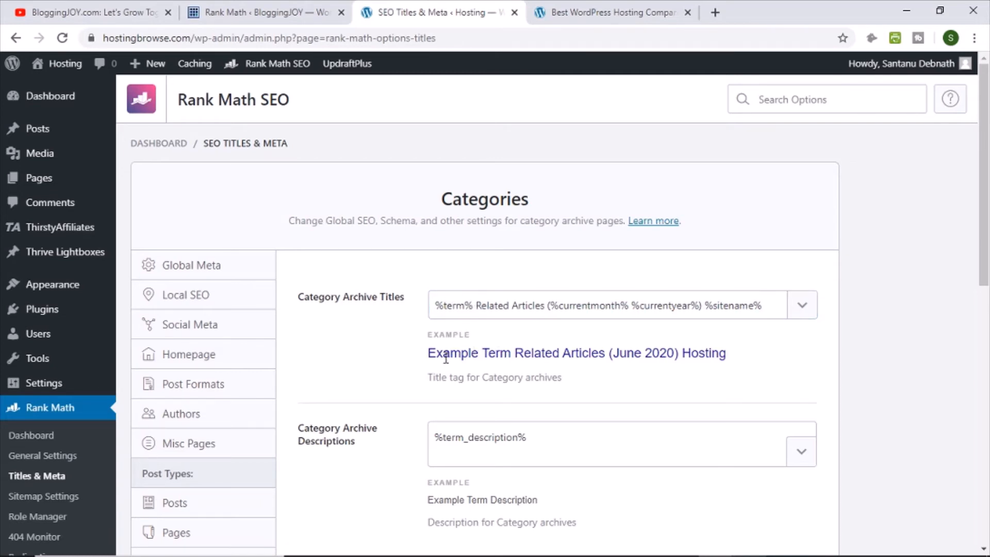
left_click_drag(477, 306, 687, 305)
left_click_drag(720, 305, 728, 304)
left_click(735, 343)
scroll(455, 359, "down", 2)
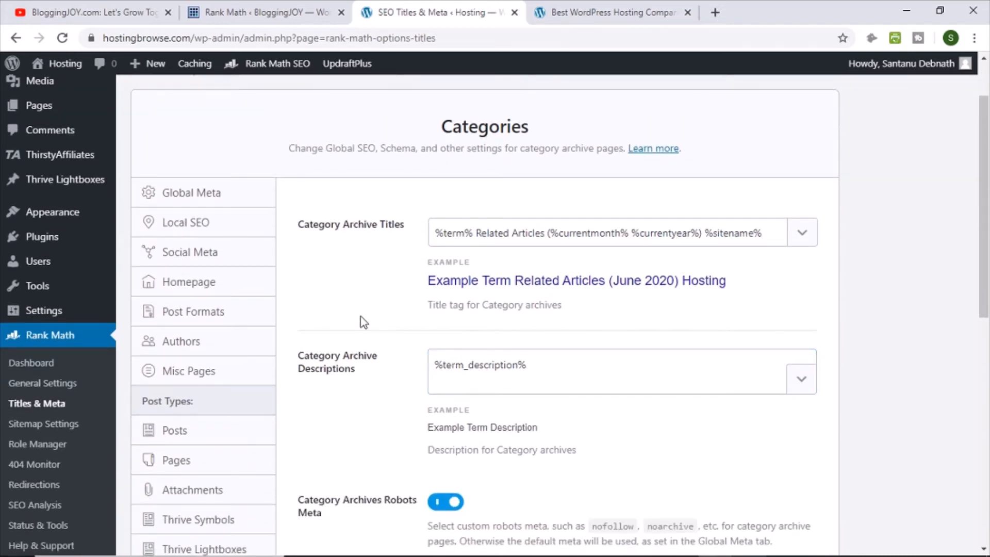
Review the category archive description, robots meta, SEO meta box and snippet data options
scroll(364, 320, "down", 7)
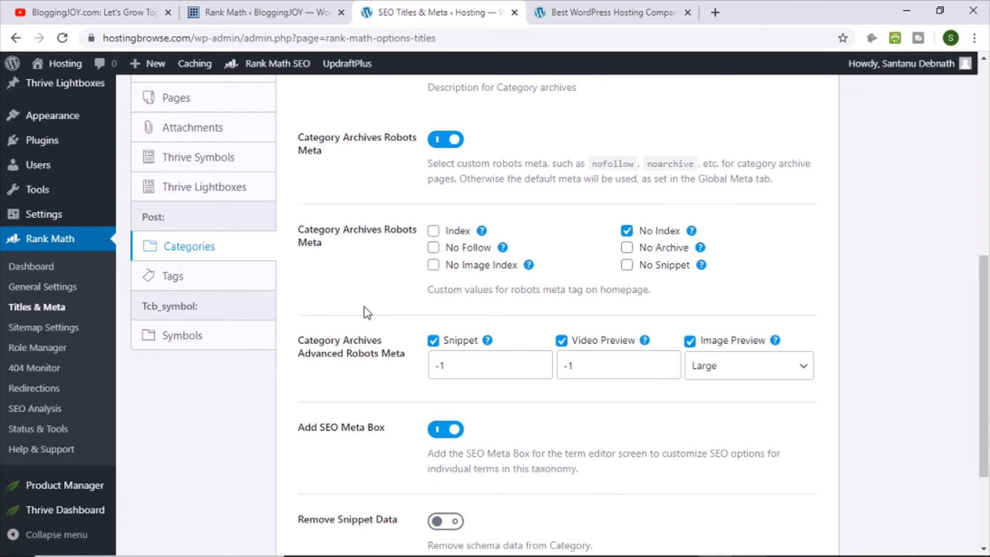
scroll(364, 312, "down", 3)
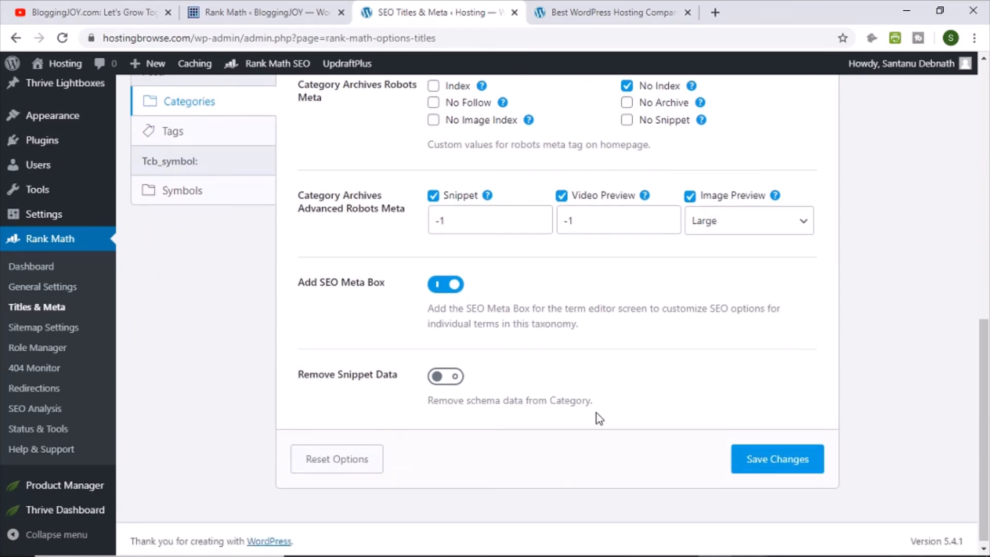
scroll(417, 340, "up", 4)
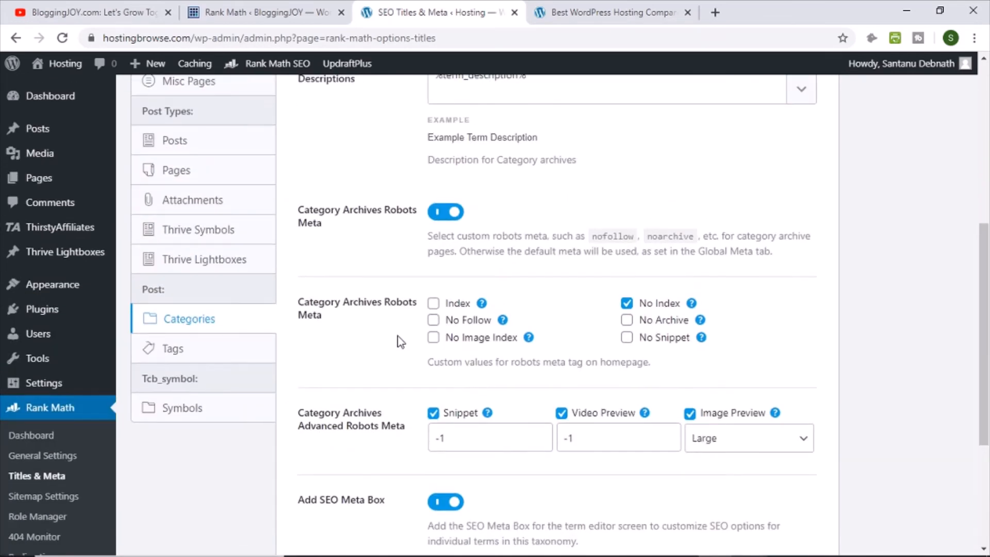
scroll(398, 338, "up", 6)
scroll(393, 330, "down", 5)
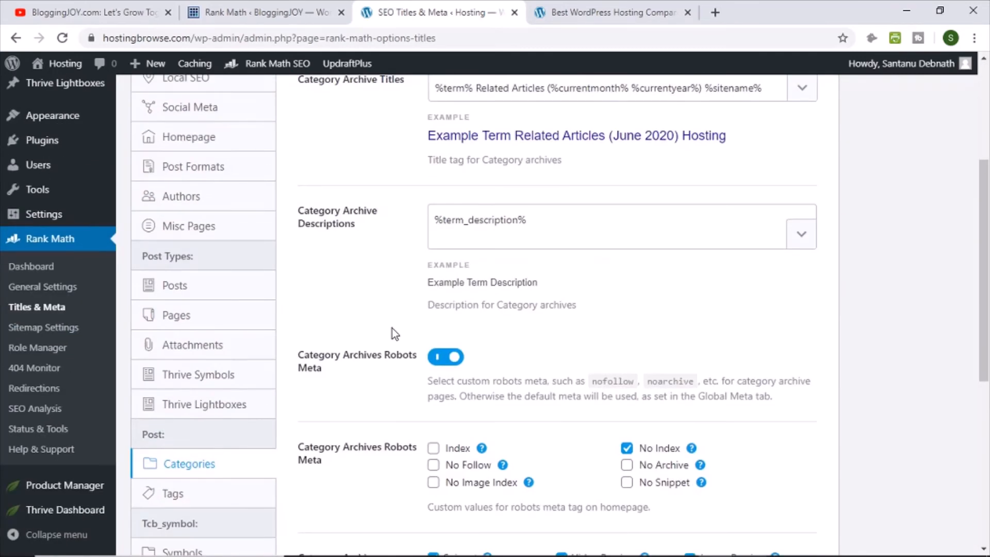
scroll(392, 333, "down", 3)
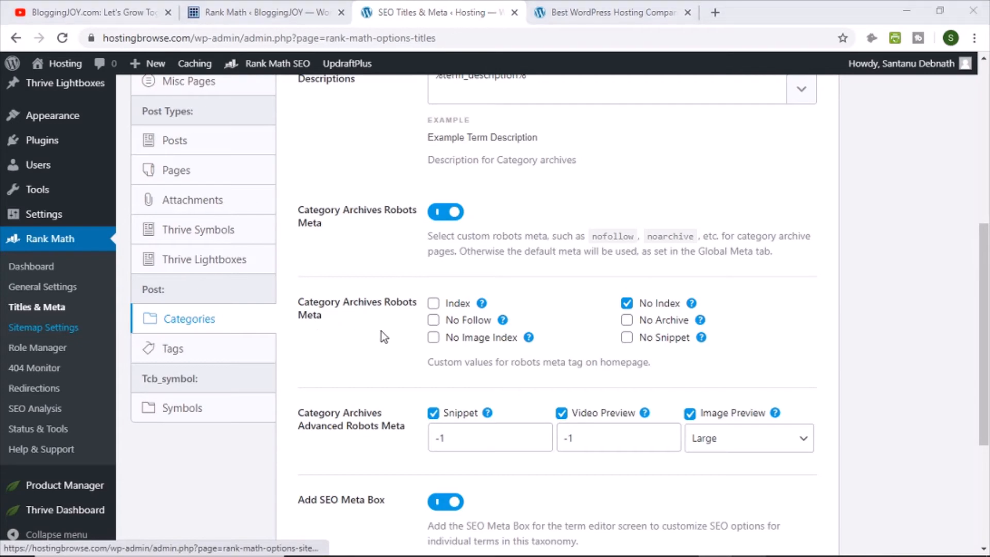
Go to Sitemap Settings, view the site's sitemap_index.xml, and return to the General sitemap options
left_click(565, 122)
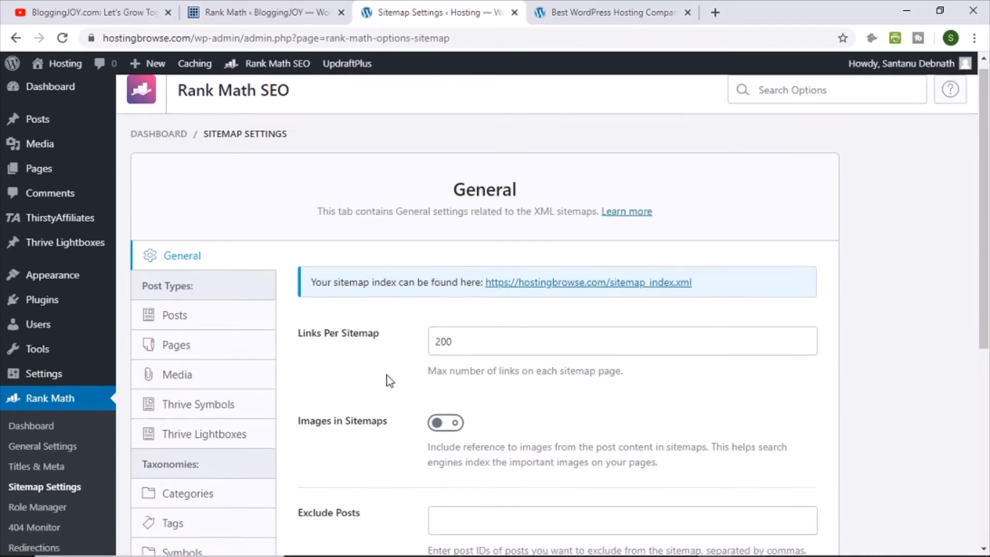
scroll(390, 381, "down", 1)
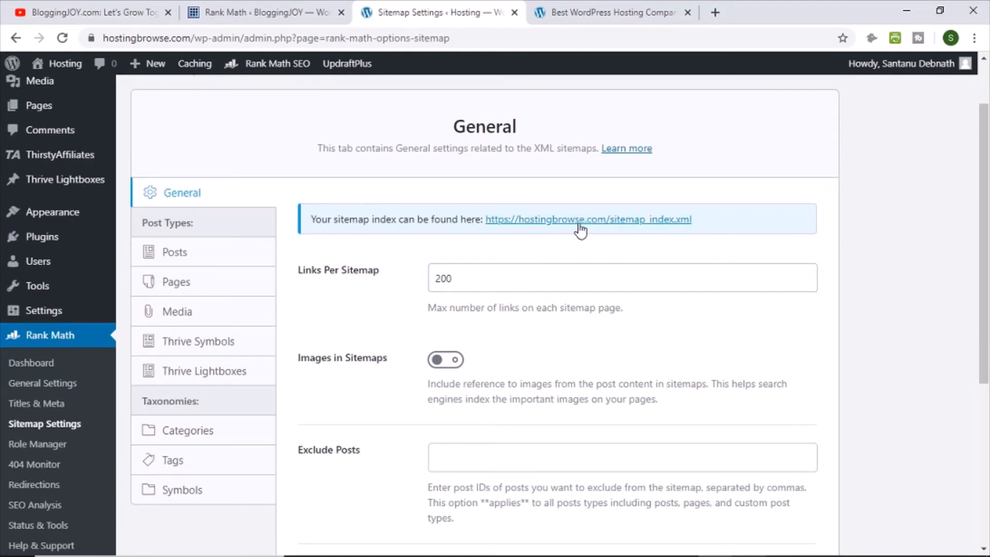
left_click(601, 222)
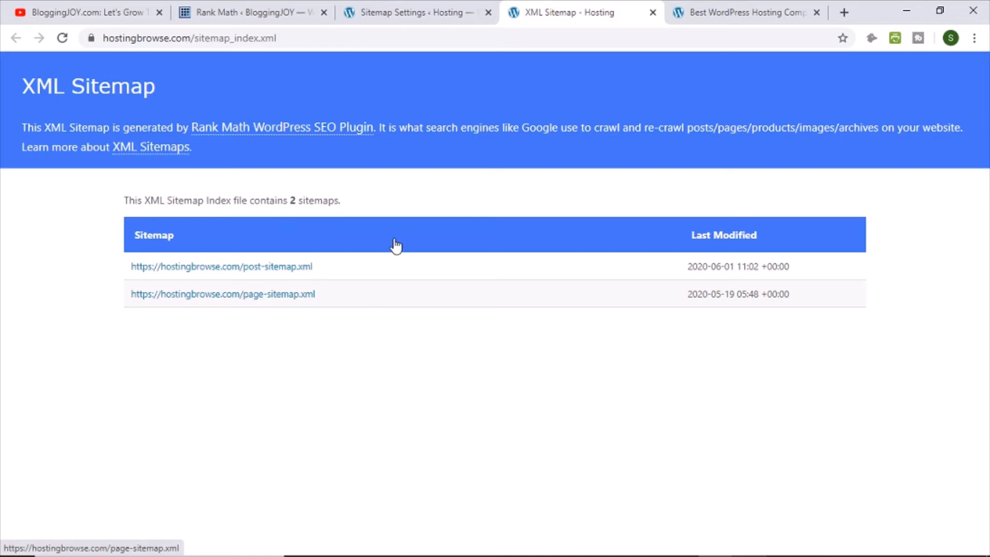
left_click(421, 10)
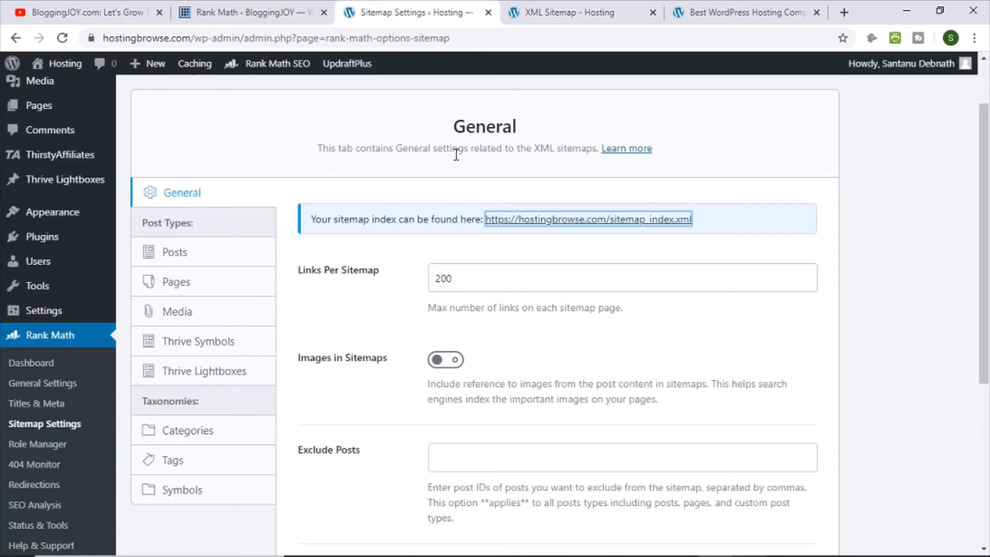
Check the Include in Sitemap options for Posts, Pages, Media and Thrive Symbols
left_click(176, 251)
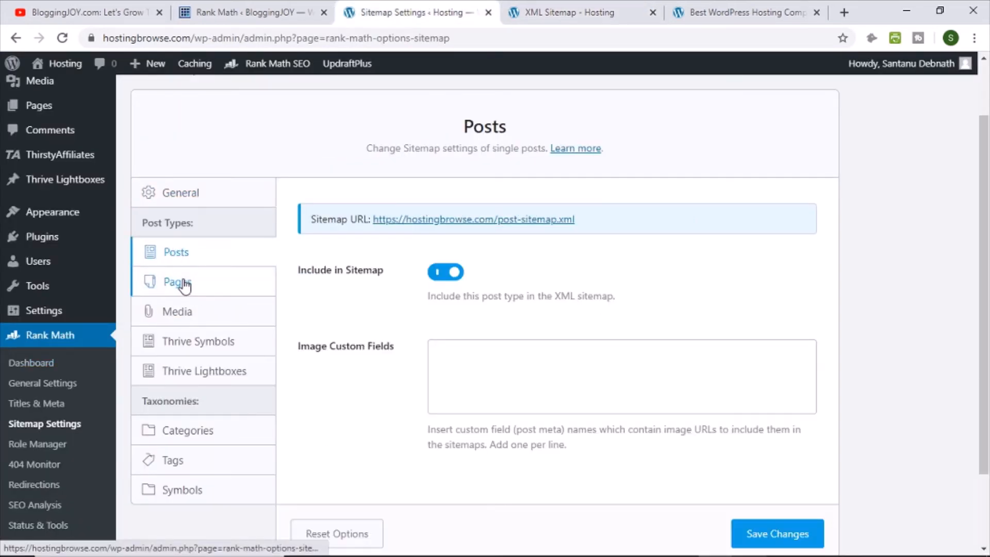
left_click(184, 286)
left_click(182, 325)
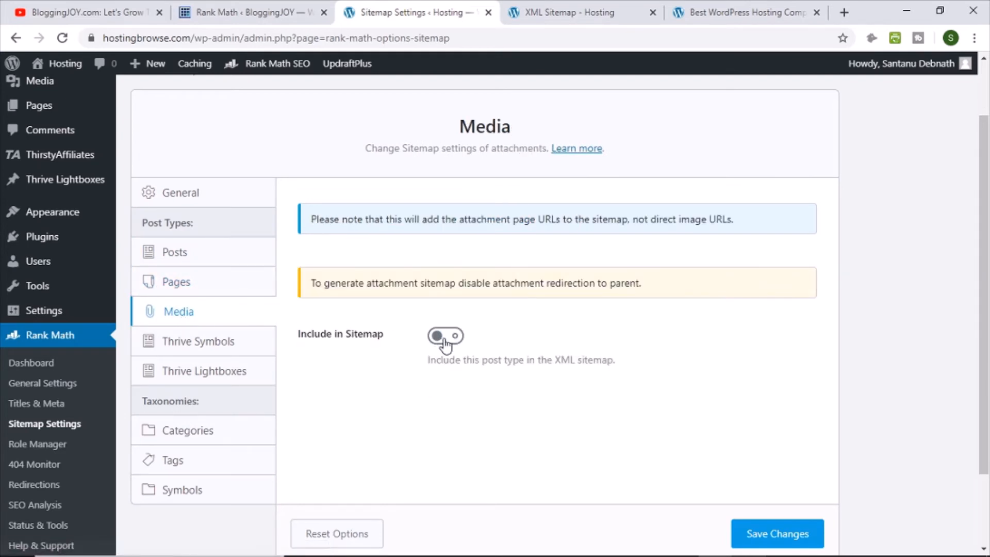
left_click(193, 344)
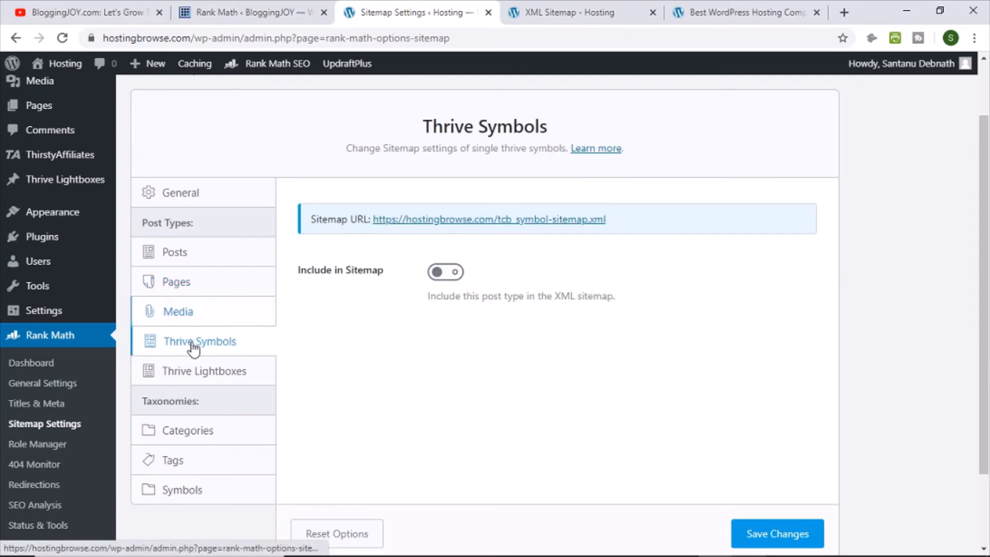
For Categories, try enabling Include in Sitemap, turn it back off, and check the XML sitemap index again
left_click(197, 444)
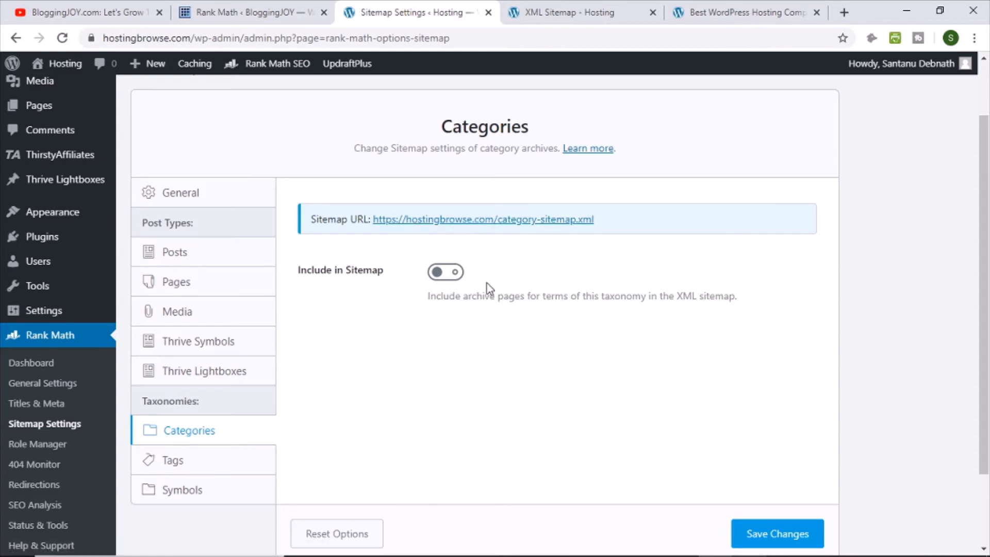
left_click(450, 274)
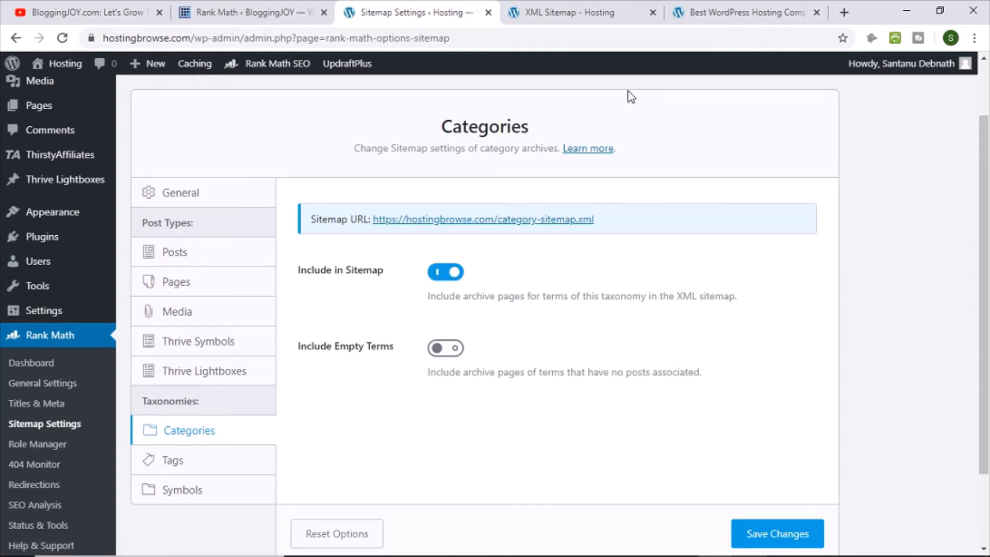
left_click(443, 272)
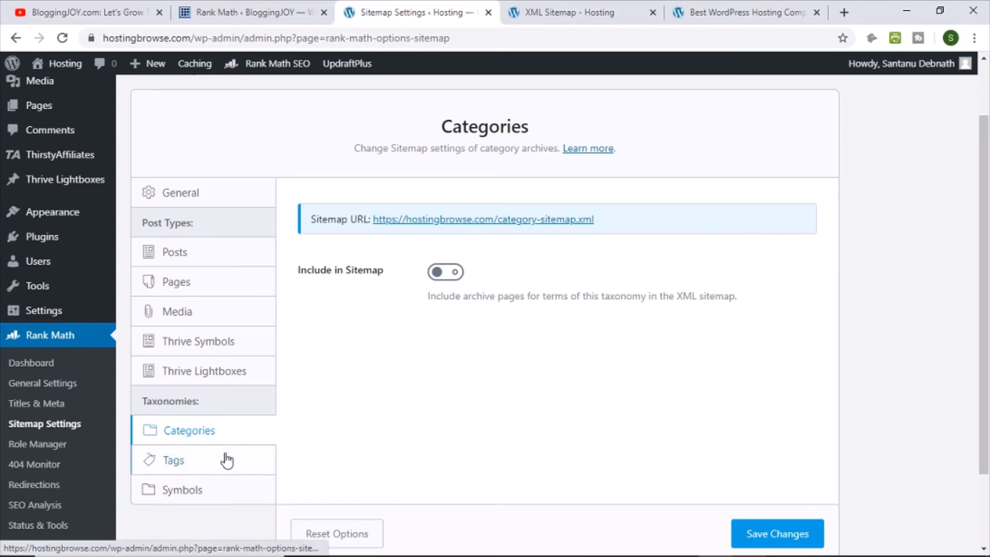
left_click(536, 12)
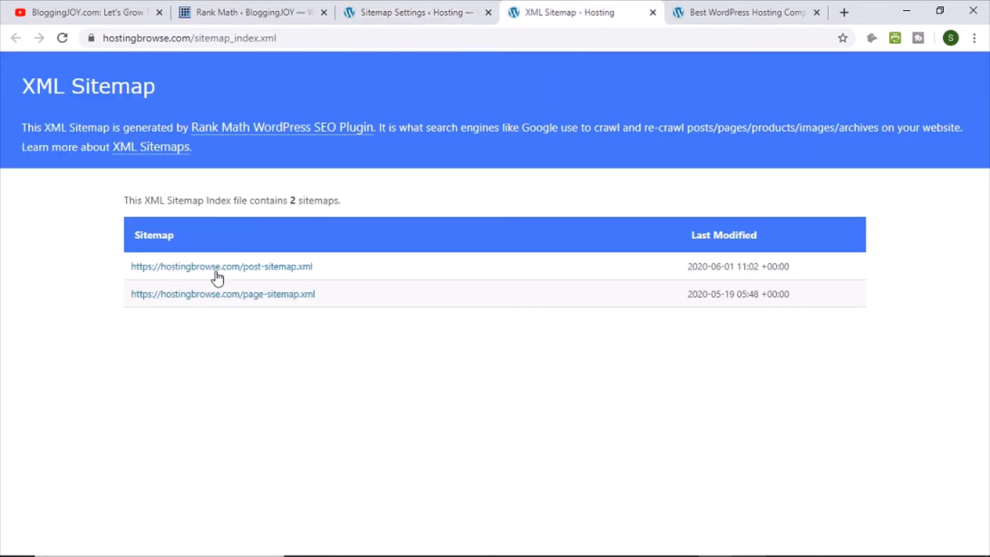
left_click(402, 6)
Open the Role Manager and review which Rank Math options the Administrator and Editor roles can access
scroll(253, 337, "down", 3)
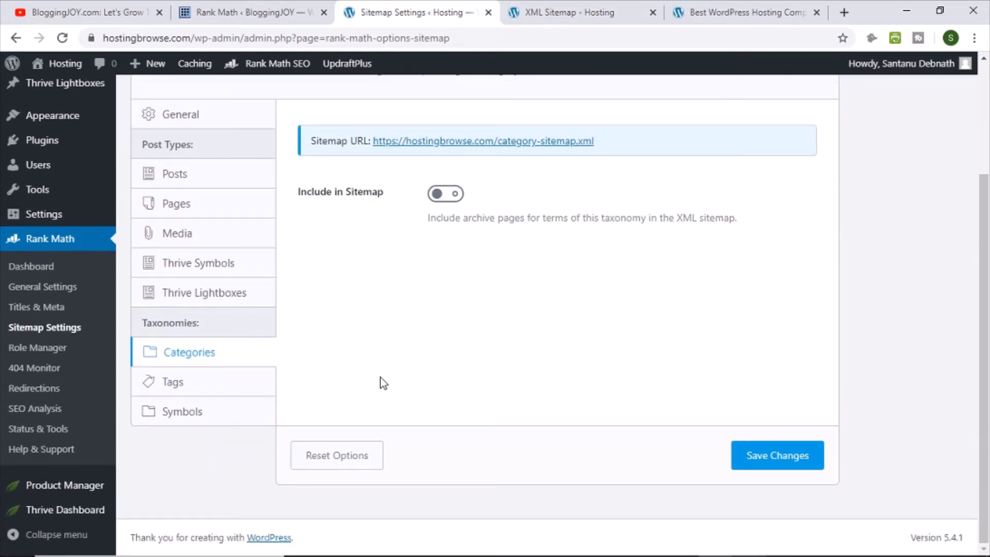
left_click(36, 350)
left_click(559, 123)
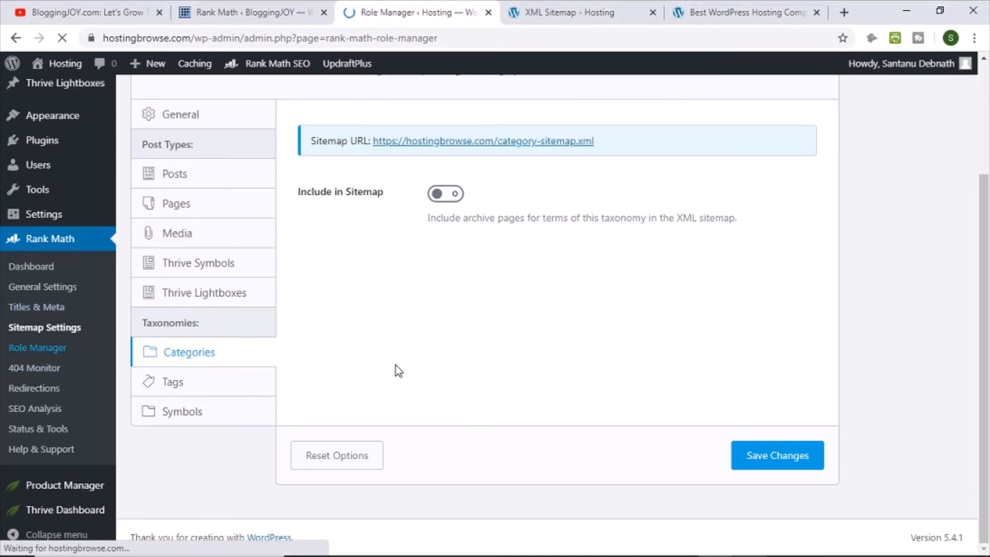
scroll(528, 422, "down", 3)
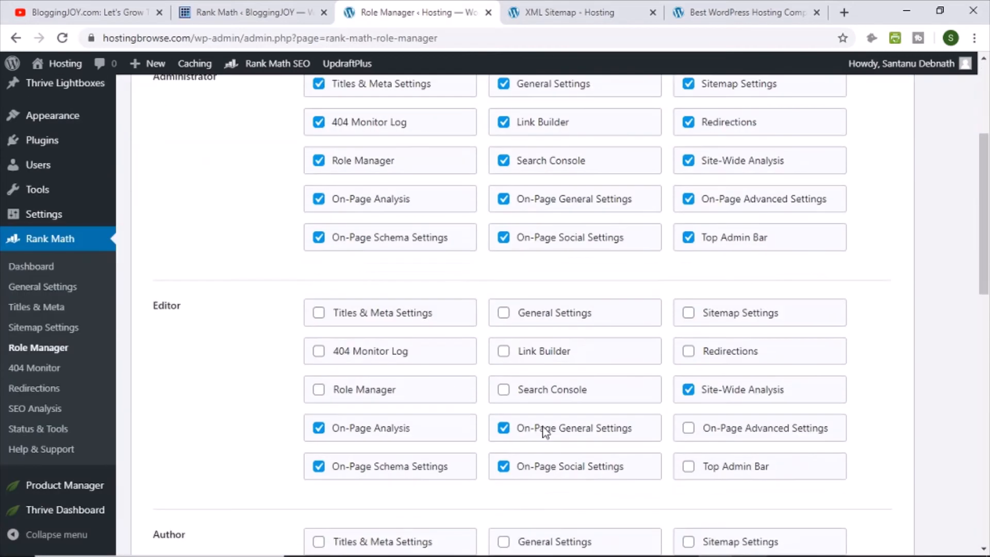
scroll(536, 425, "up", 2)
scroll(262, 351, "down", 1)
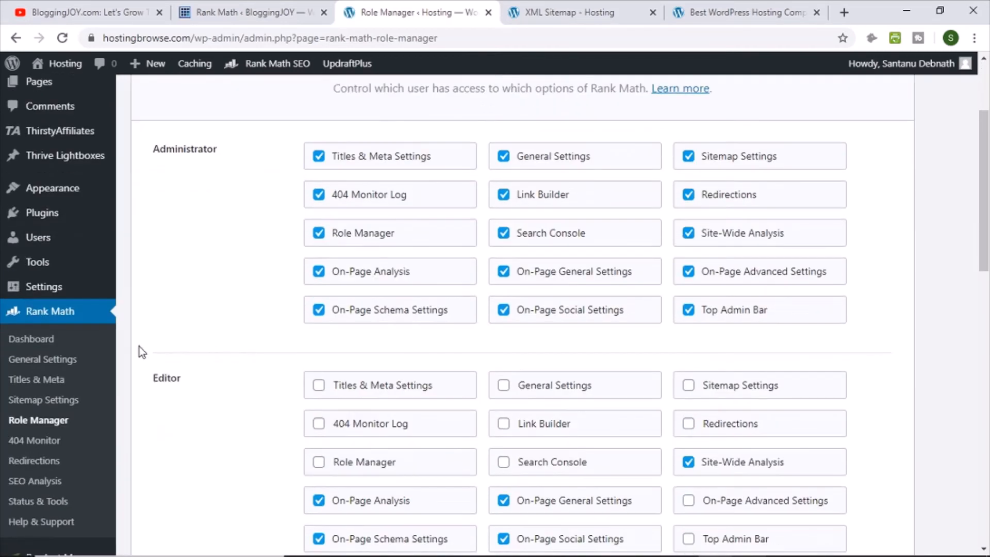
Open the 404 Monitor and examine the logged URIs, including hgfhgf and the suspected theme file address
left_click(36, 439)
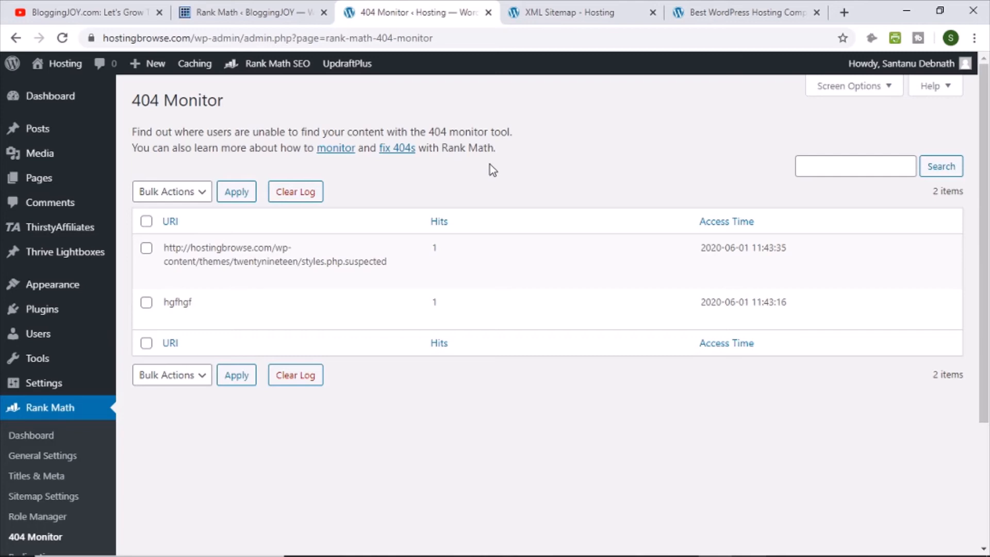
scroll(489, 168, "down", 2)
mouse_move(633, 251)
scroll(634, 251, "up", 2)
mouse_move(166, 302)
left_click_drag(175, 302, 283, 297)
left_click(283, 297)
mouse_move(186, 250)
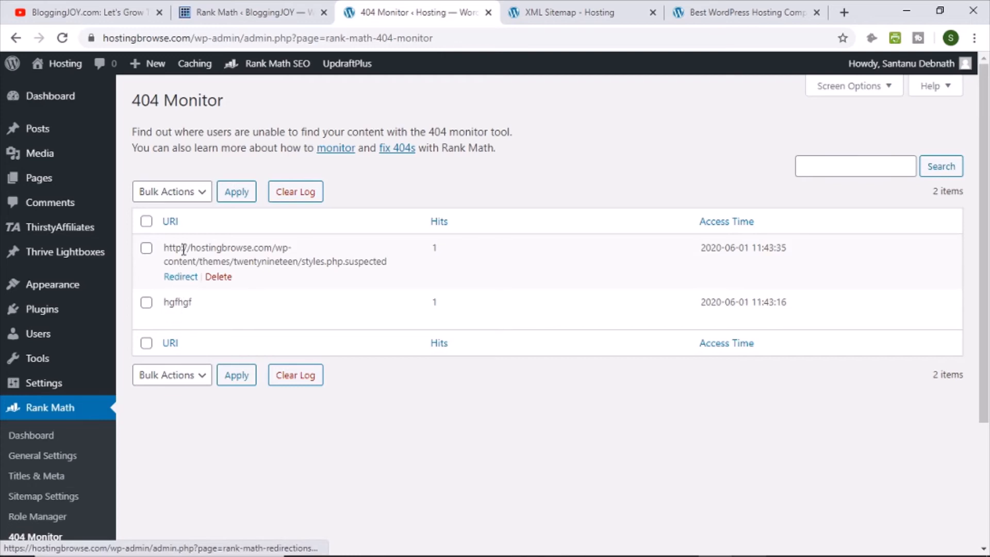
left_click(183, 279)
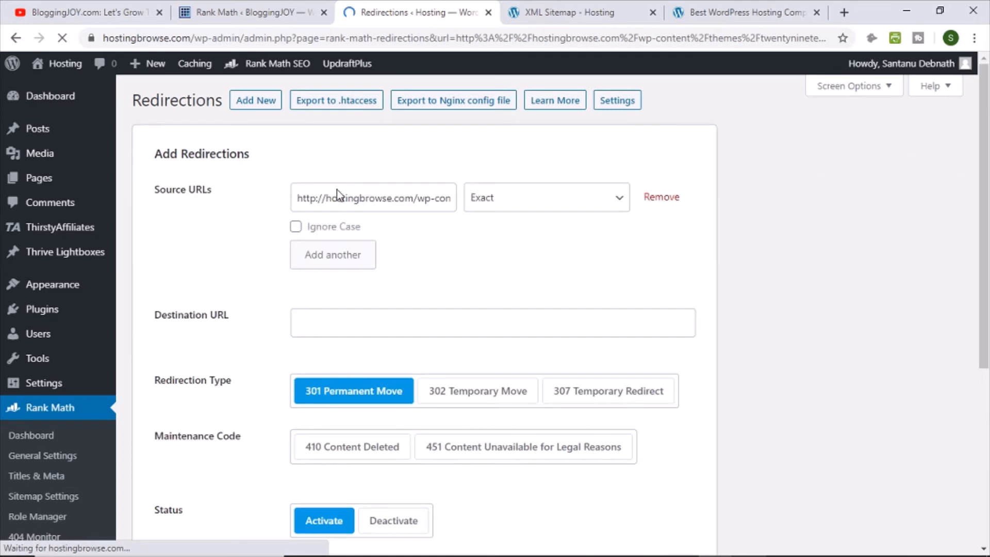
left_click(401, 205)
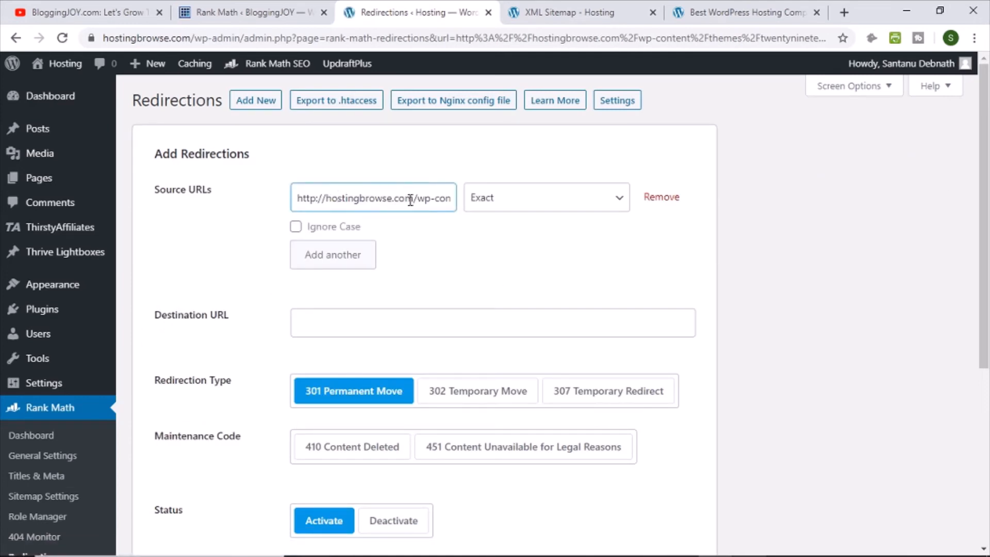
left_click_drag(412, 200, 283, 199)
key("ctrl+c")
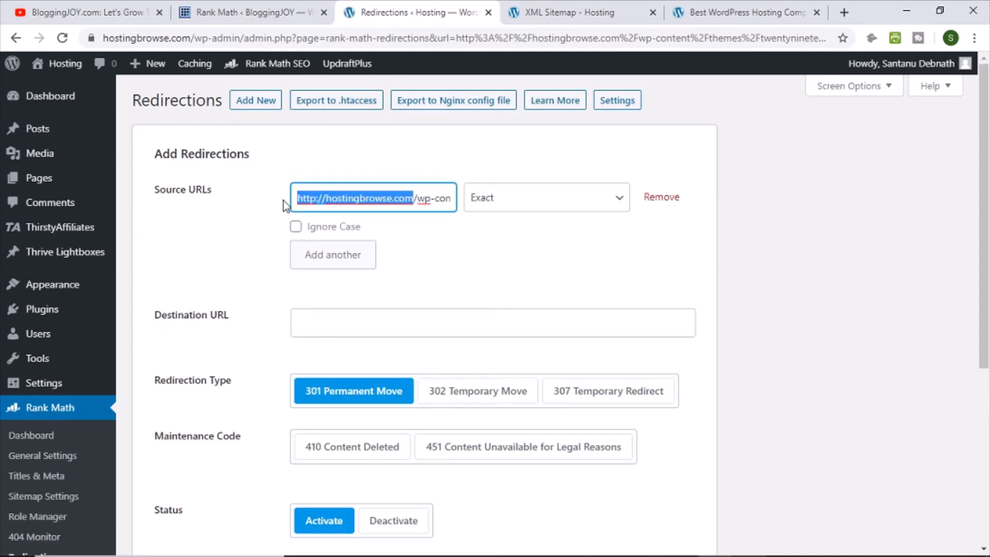
left_click(345, 325)
key("ctrl+v")
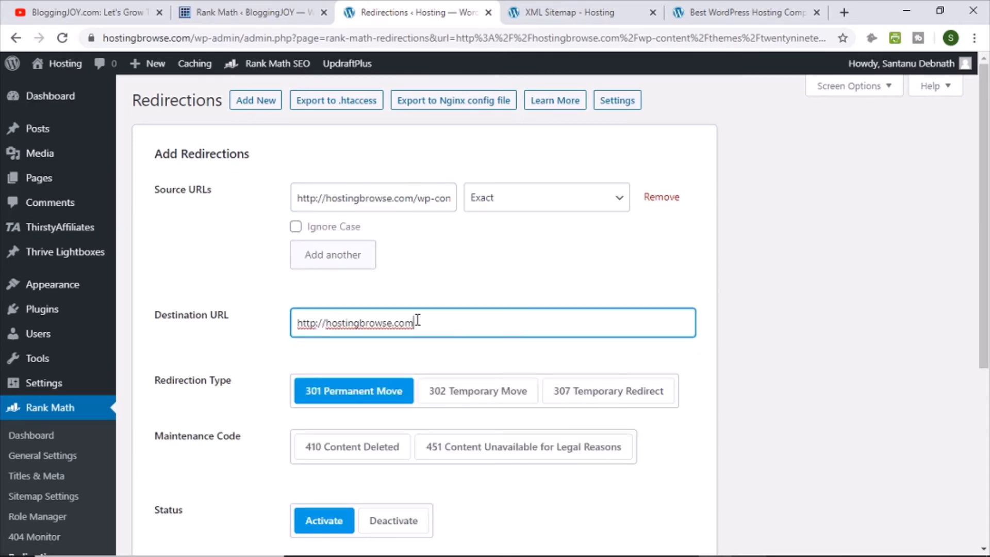
Add the redirection as an active 301 Permanent Move and check the Redirections list
left_click(504, 294)
left_click(349, 311)
scroll(649, 406, "down", 3)
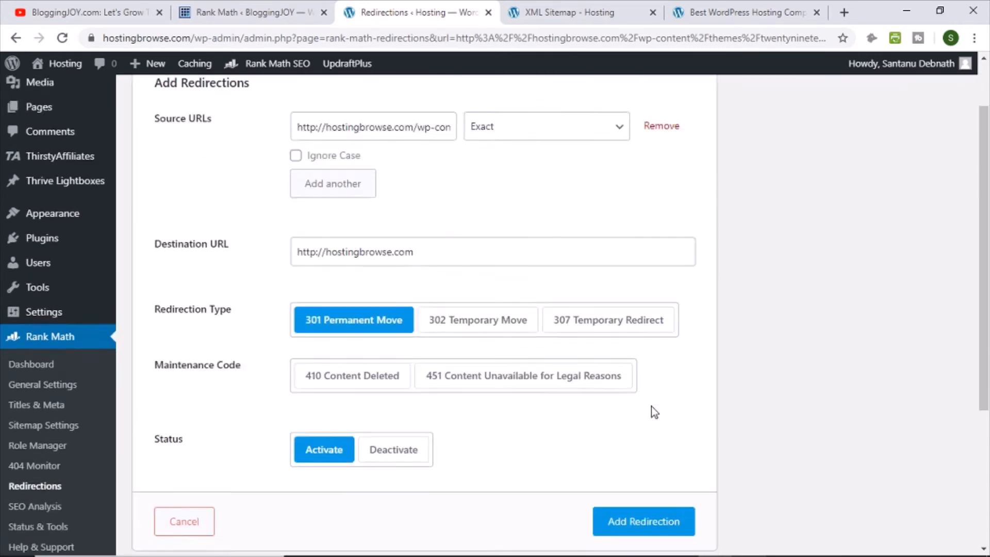
left_click(646, 458)
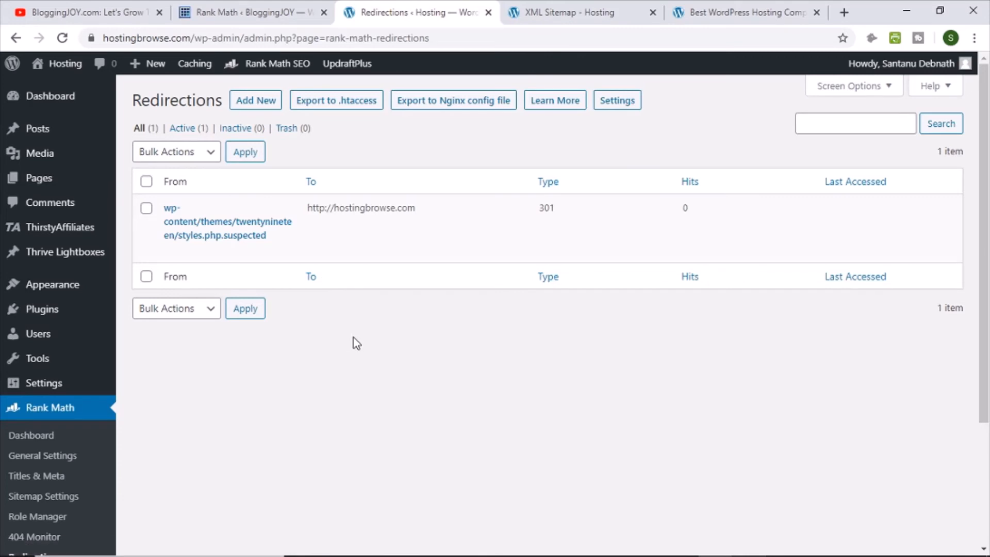
scroll(356, 343, "down", 3)
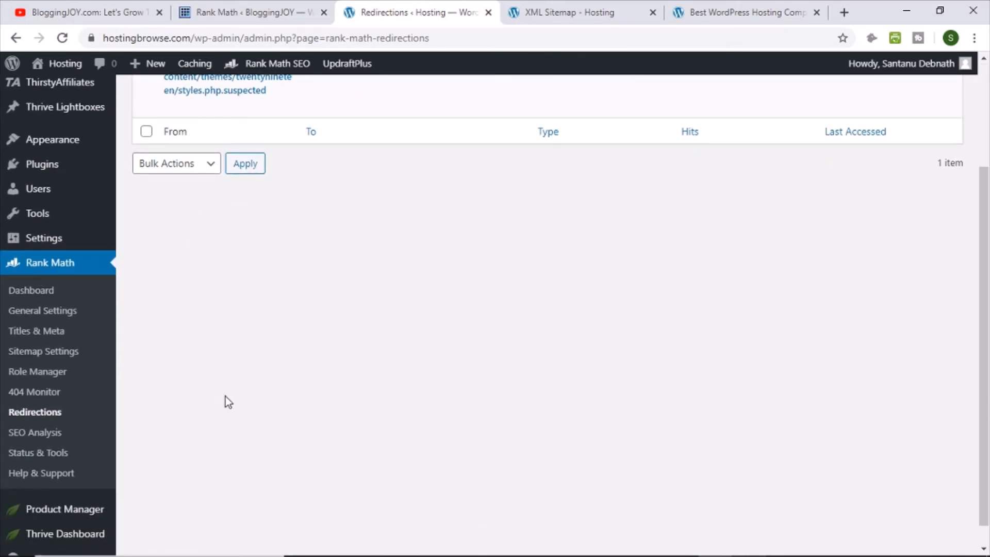
left_click(42, 418)
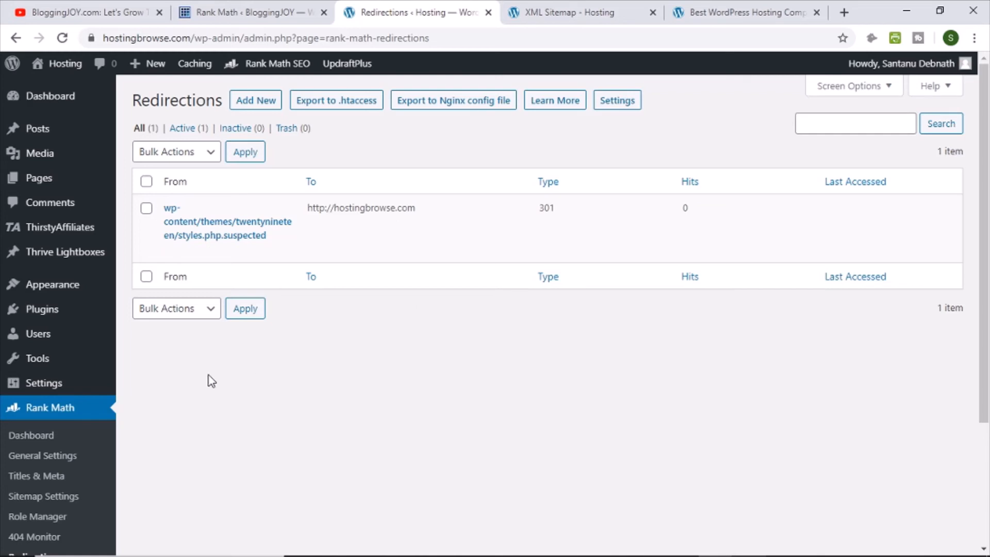
Open Rank Math's SEO Analysis and run the site-wide analysis
scroll(201, 372, "down", 3)
left_click(56, 439)
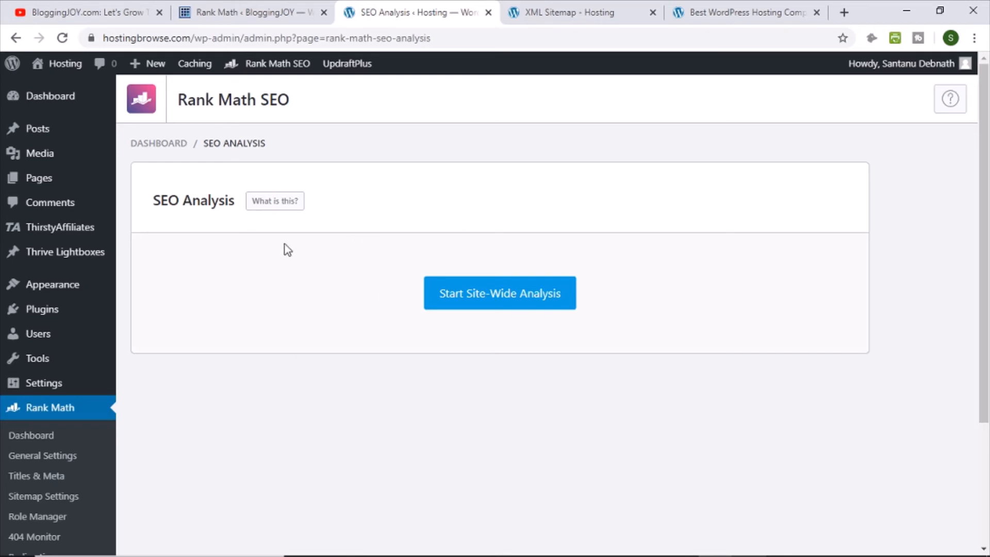
left_click(495, 308)
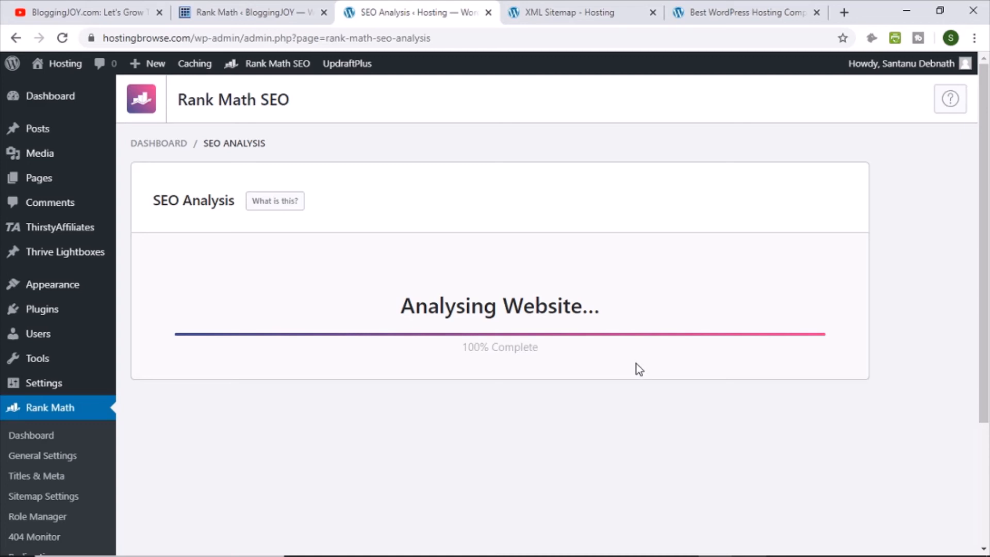
Examine the SEO analysis score and the Basic SEO results for keywords, meta description, image alt attributes and title keywords
scroll(314, 367, "down", 7)
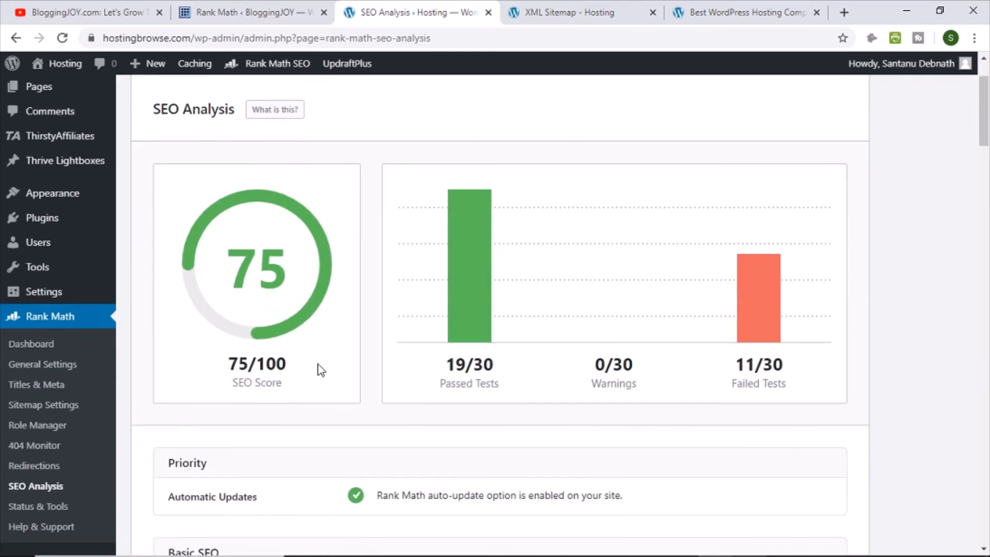
scroll(290, 252, "down", 2)
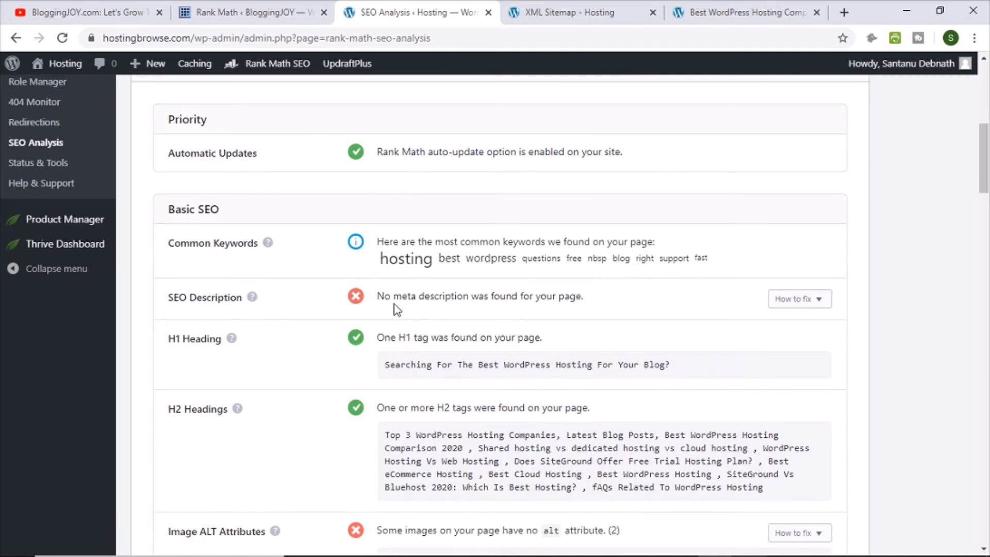
left_click_drag(433, 299, 609, 303)
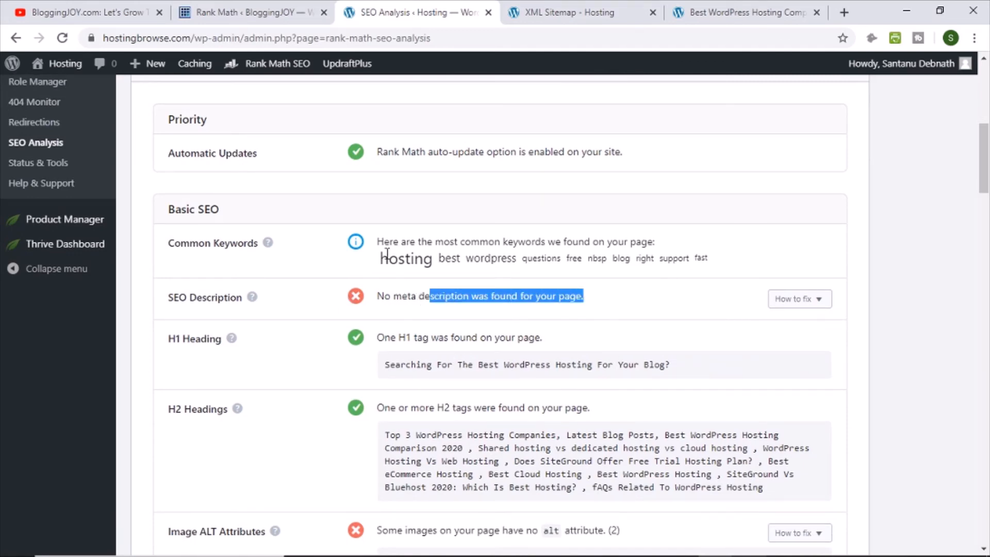
left_click_drag(461, 241, 656, 243)
left_click_drag(529, 245, 614, 289)
scroll(614, 289, "down", 3)
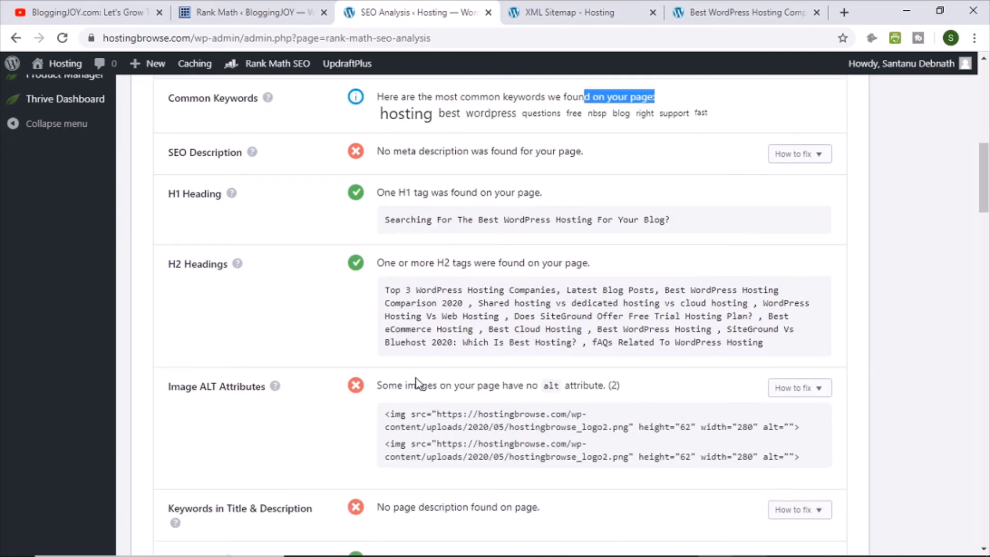
left_click_drag(407, 385, 636, 389)
left_click(663, 385)
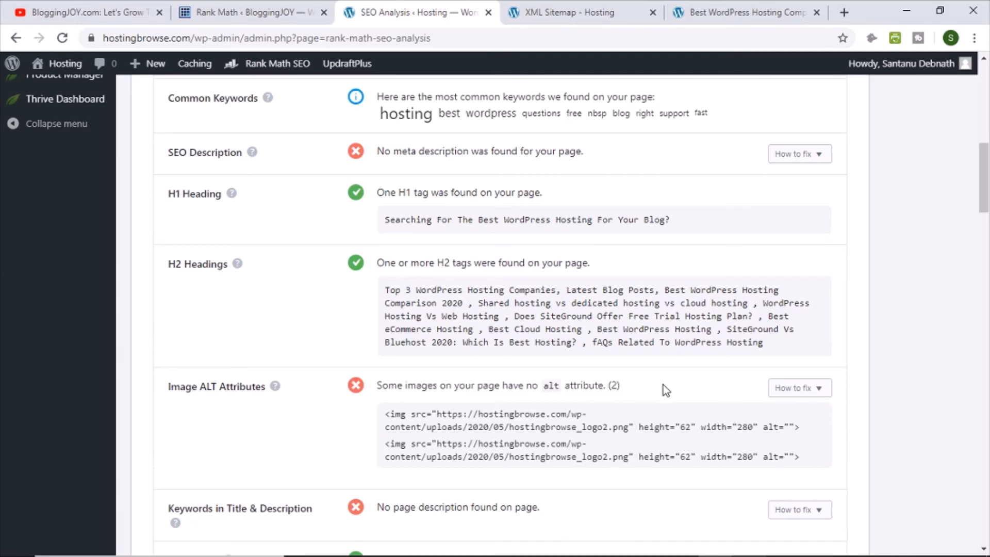
scroll(547, 389, "down", 3)
left_click_drag(395, 361, 539, 363)
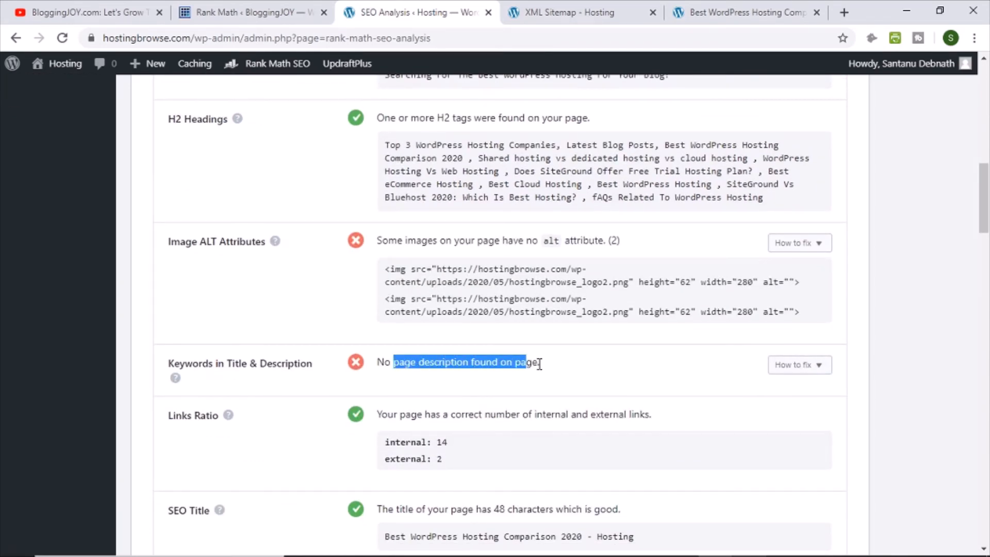
scroll(652, 376, "up", 7)
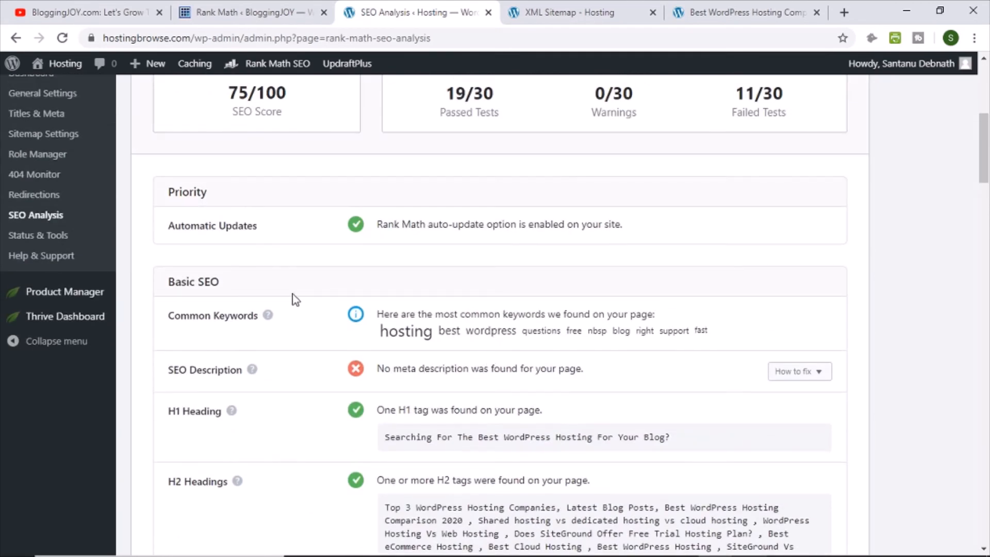
scroll(383, 330, "up", 6)
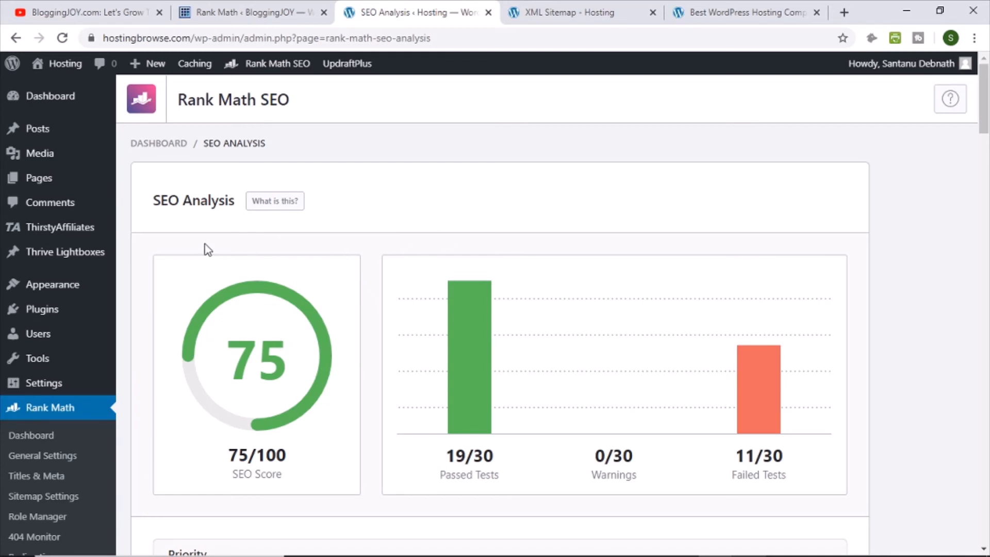
Open Status & Tools and review the Version Control options and the Database Tools
scroll(187, 421, "down", 3)
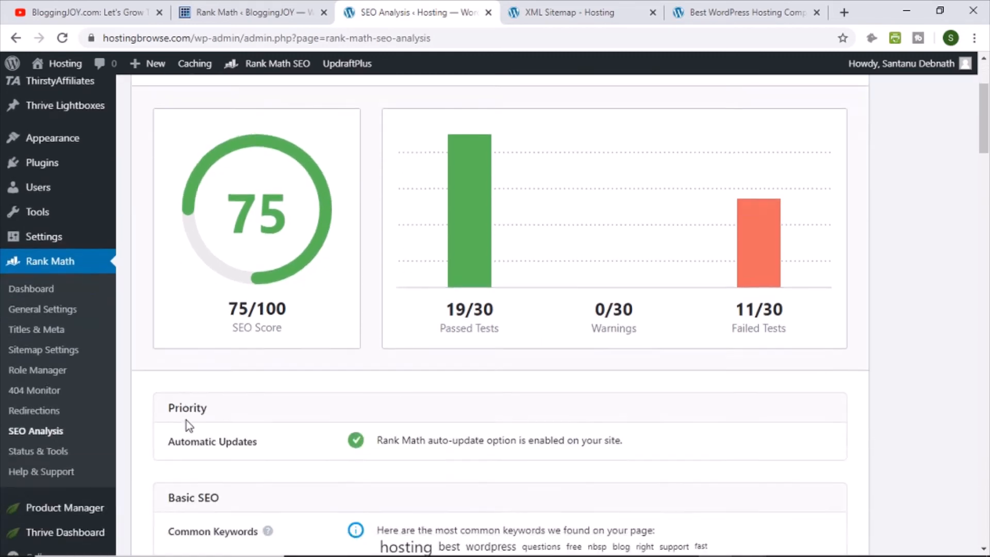
scroll(186, 419, "down", 1)
left_click(37, 387)
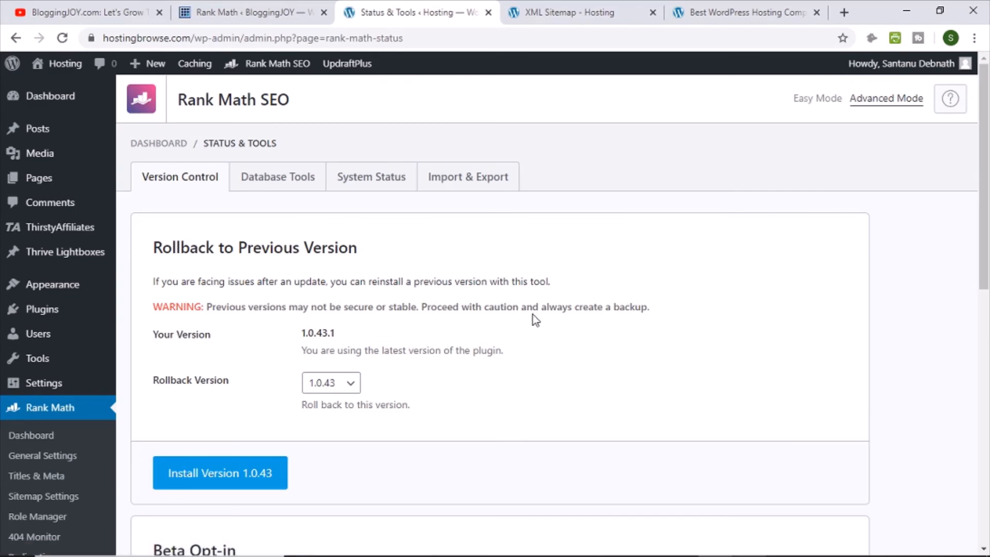
scroll(481, 316, "down", 5)
scroll(481, 316, "up", 5)
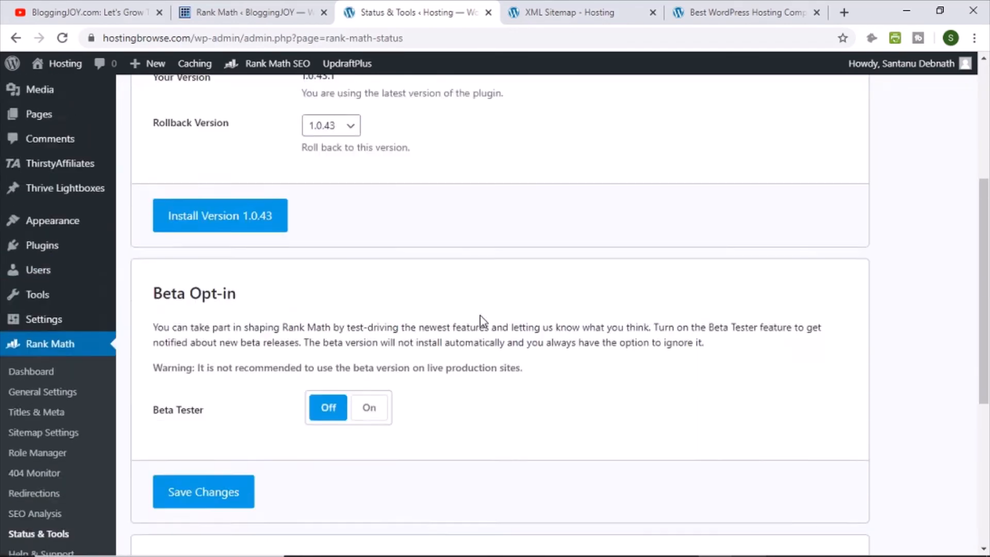
left_click(283, 177)
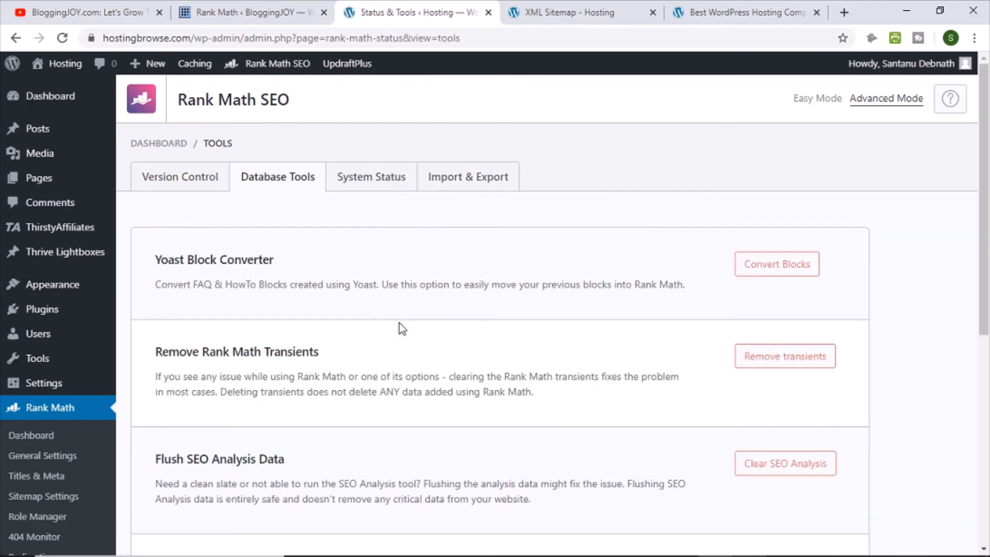
scroll(416, 326, "down", 1)
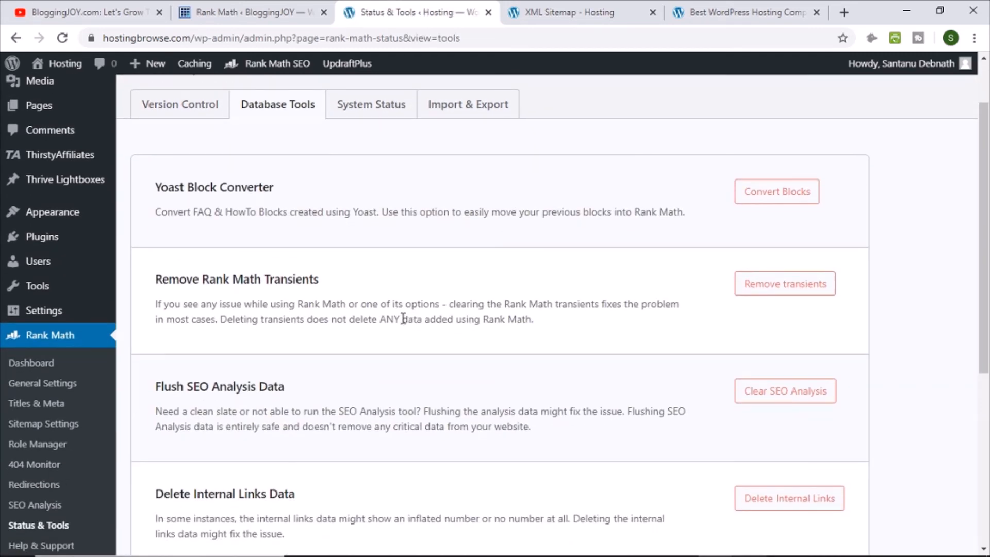
scroll(165, 335, "down", 2)
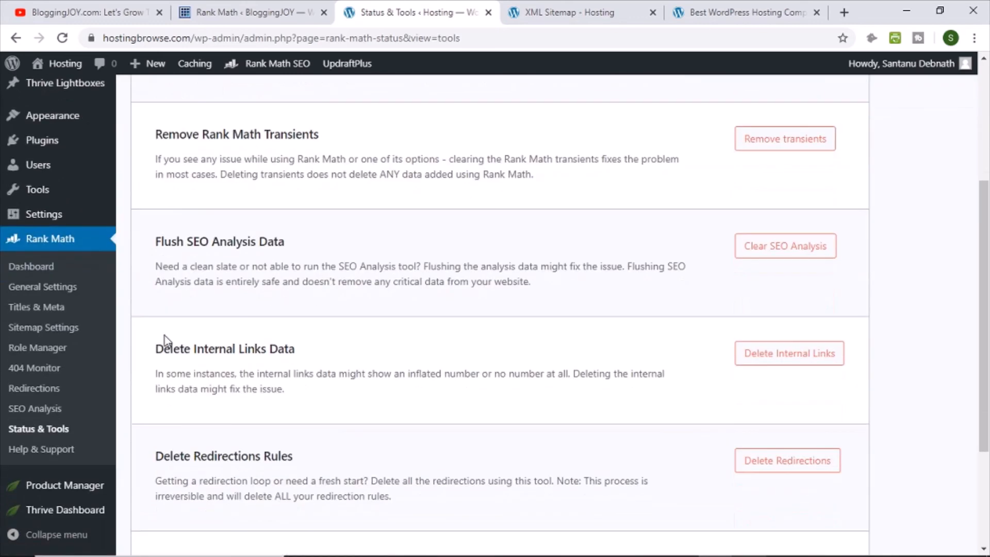
Open Rank Math's Help & Support and read the AMP and Local SEO topics
left_click(55, 450)
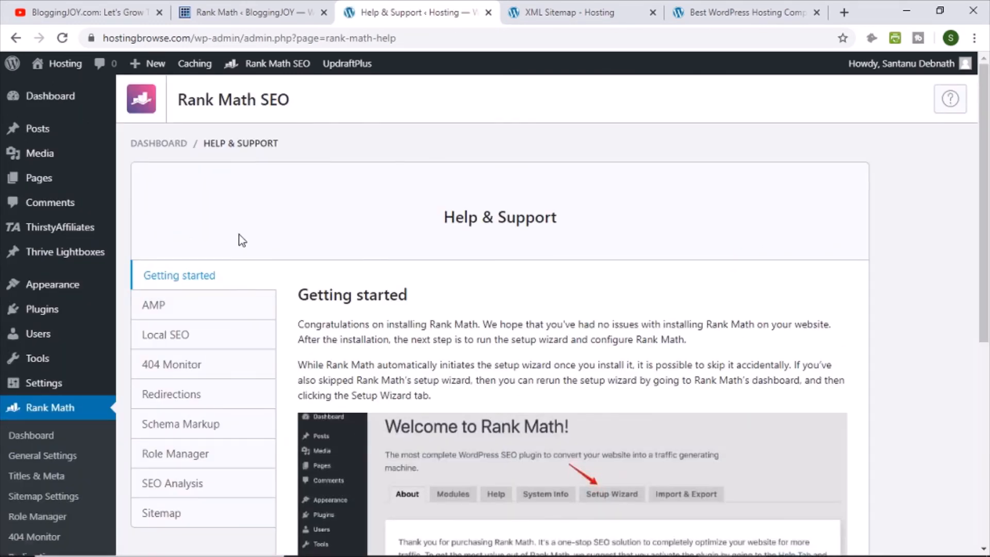
scroll(446, 339, "down", 1)
left_click(194, 246)
scroll(432, 240, "down", 3)
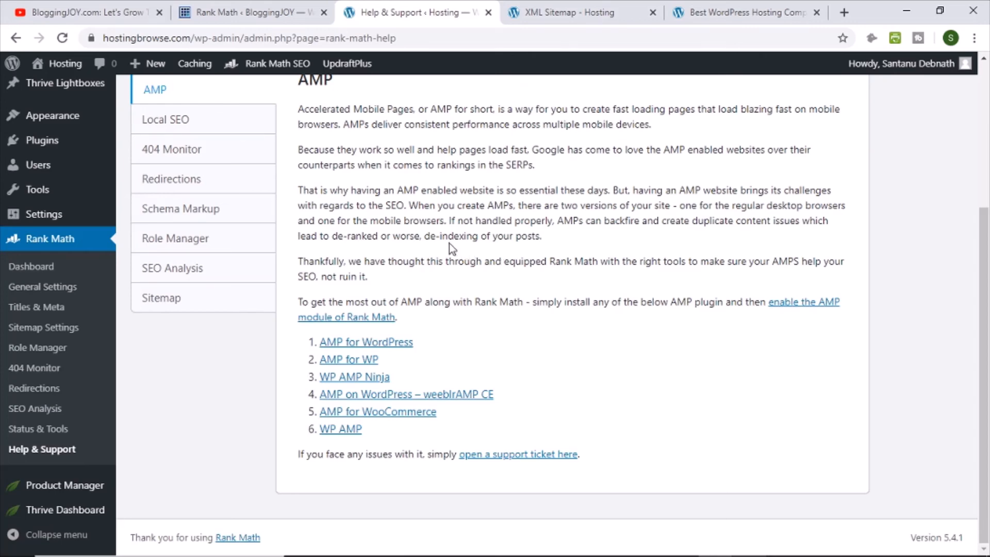
scroll(449, 242, "up", 2)
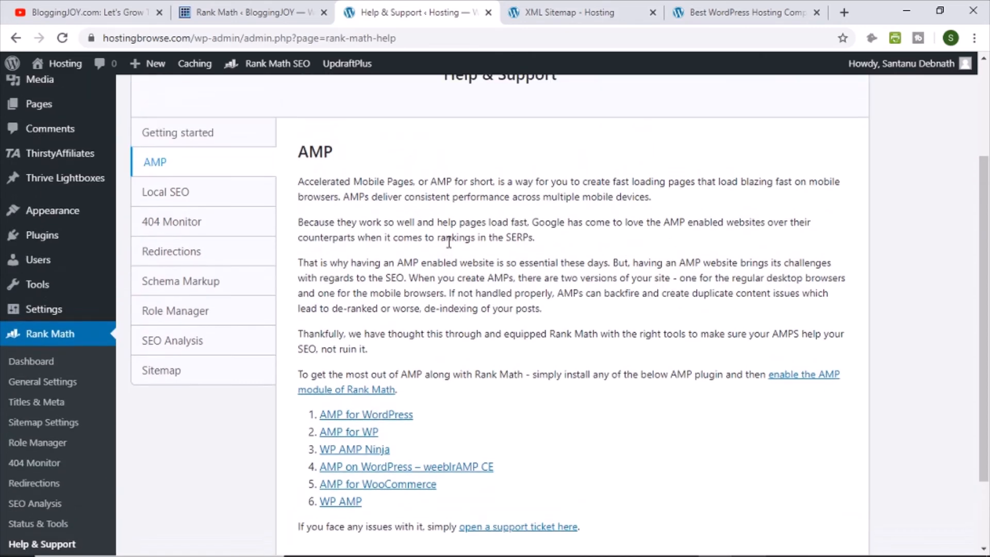
left_click(176, 192)
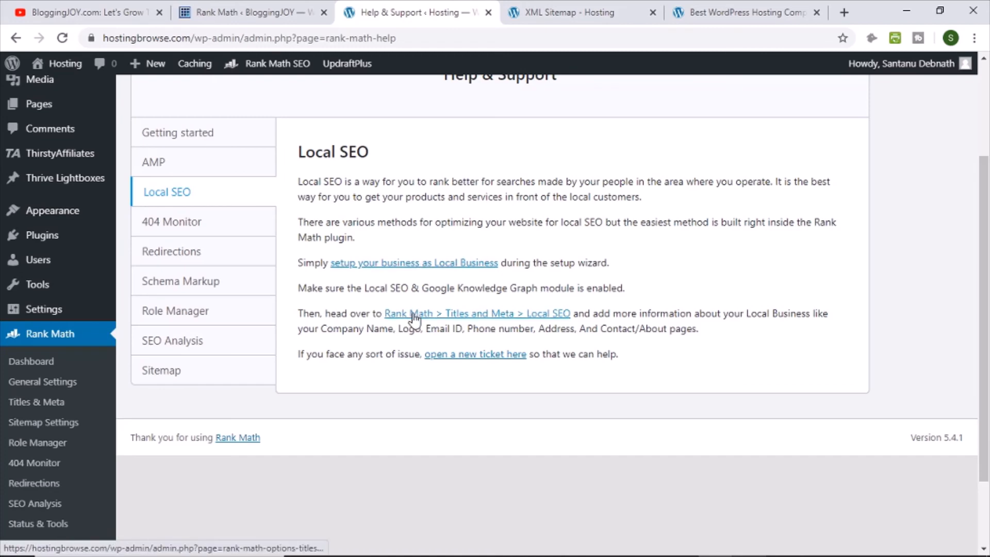
scroll(685, 360, "up", 2)
scroll(685, 360, "up", 1)
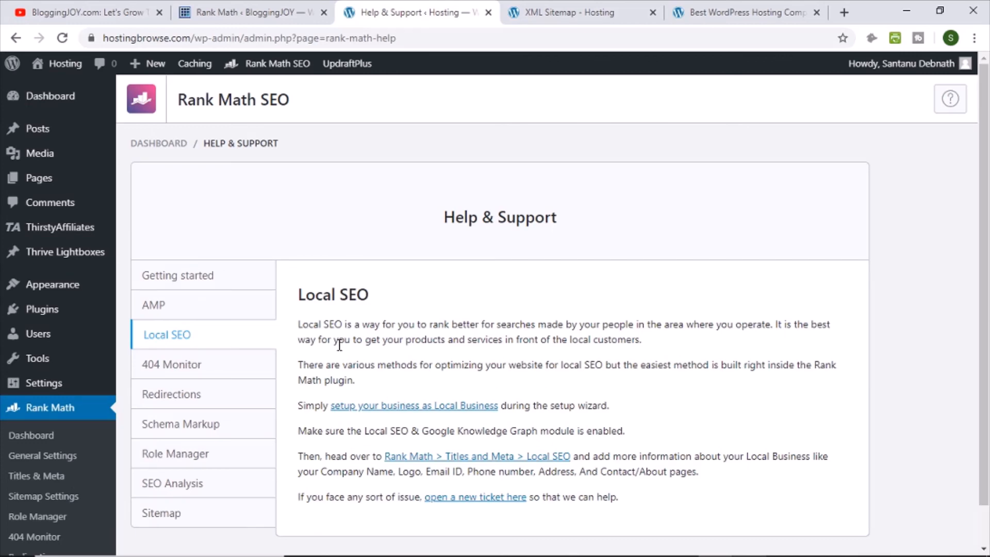
scroll(339, 344, "down", 3)
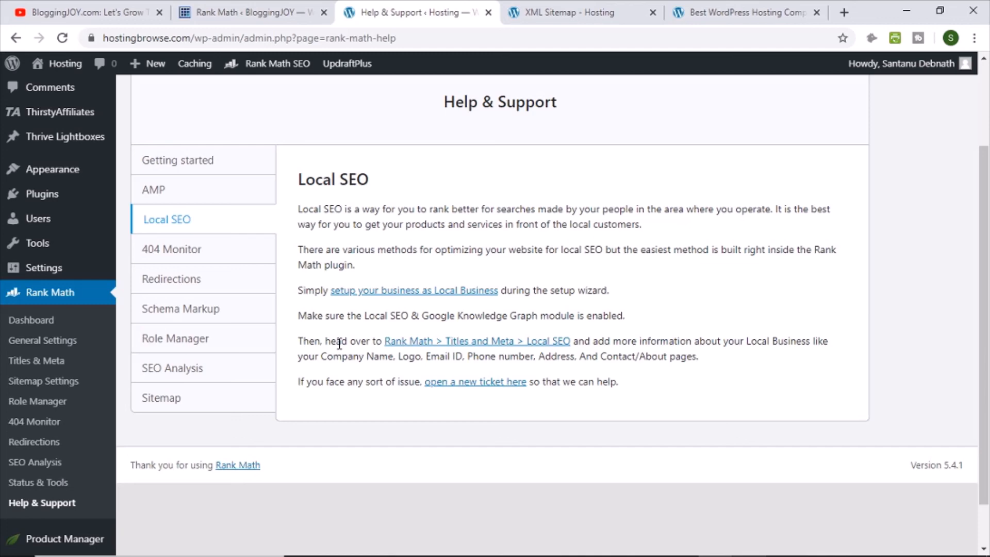
scroll(339, 344, "up", 3)
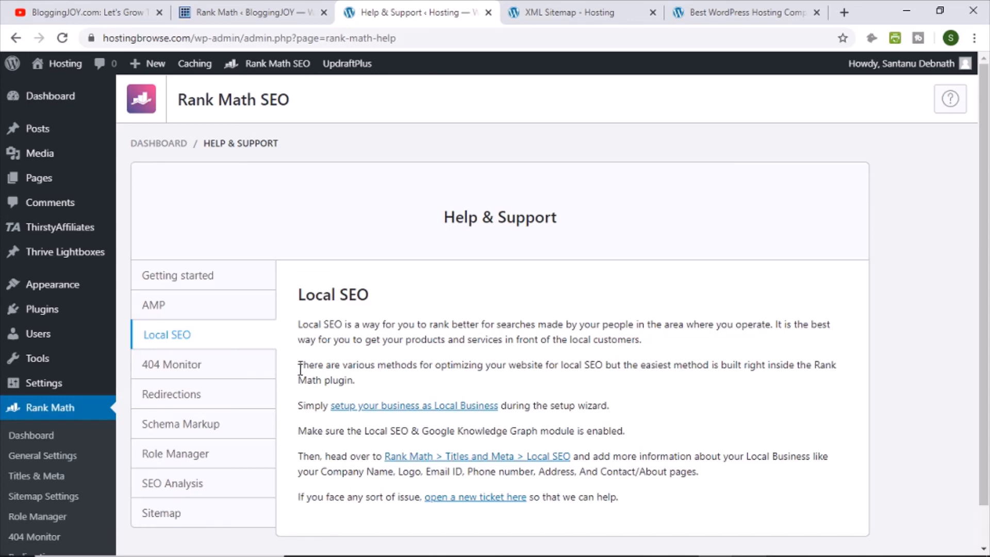
scroll(301, 369, "down", 3)
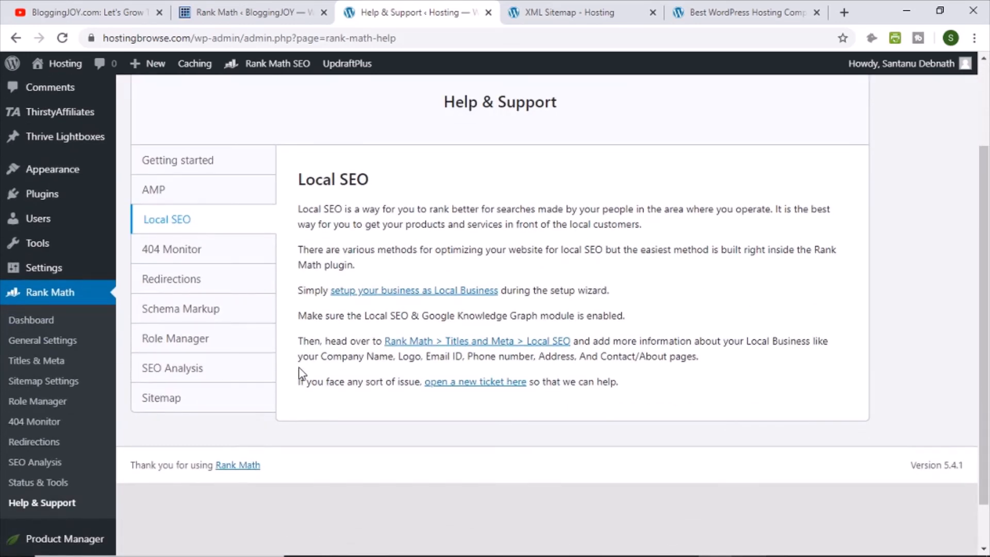
scroll(301, 374, "up", 3)
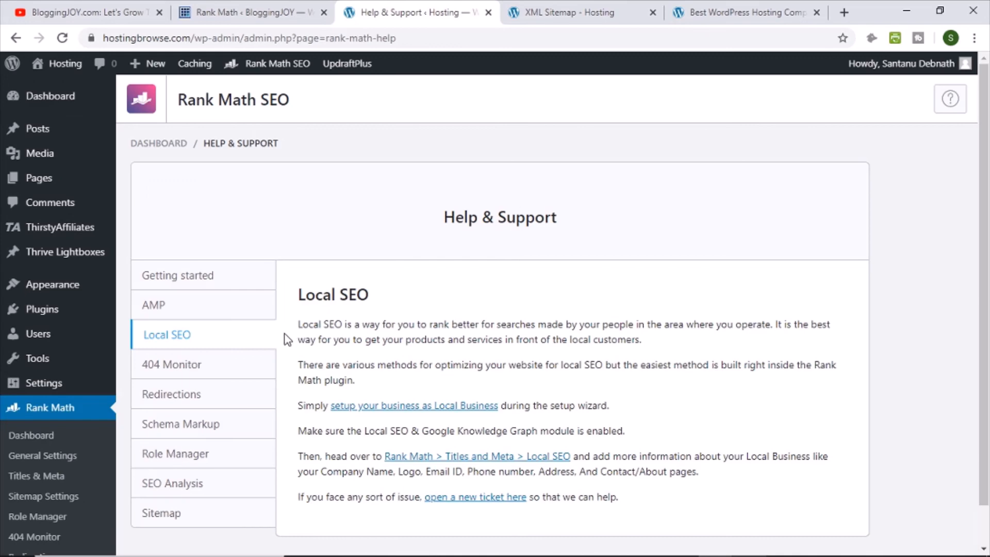
Switch to the already open BloggingJOY YouTube channel page
left_click(86, 13)
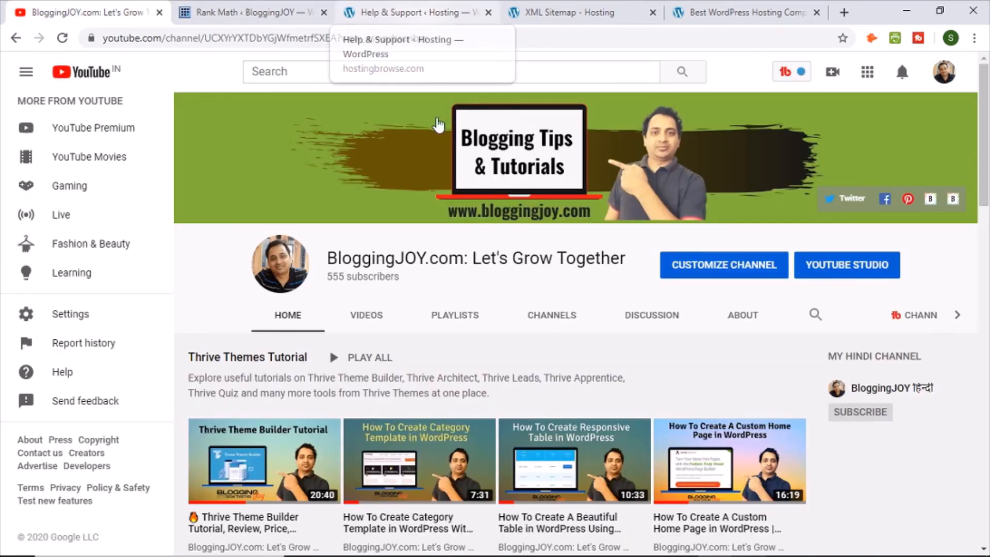